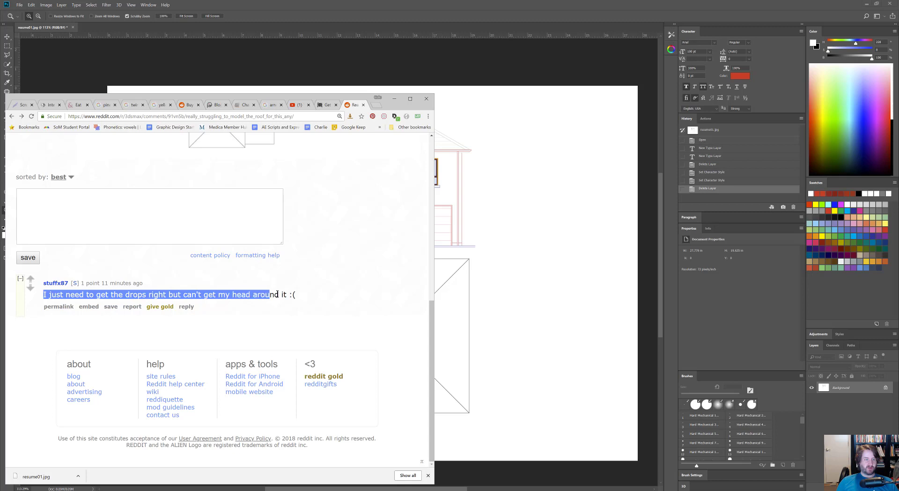
- Switch to Photoshop and place vertical guides along the left and right edges of the roof plan to compare with the elevation
click(543, 285)
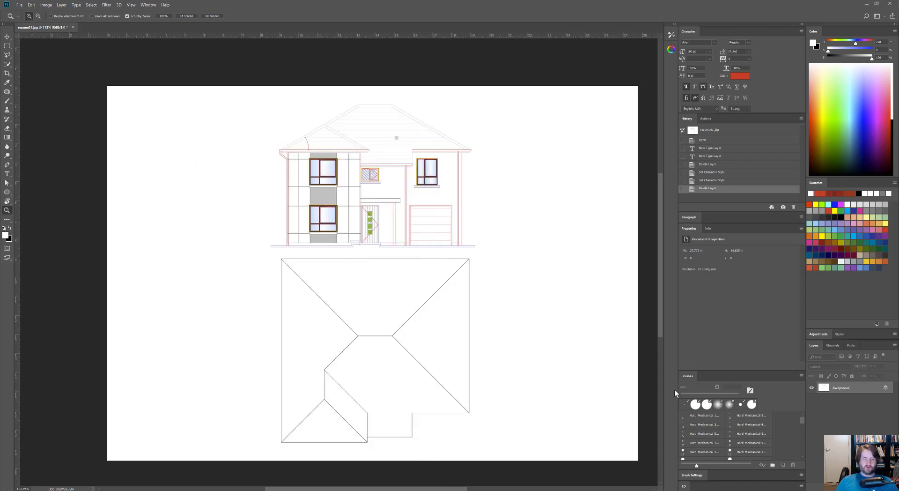
alt+scroll(463, 319, up, 1)
alt+scroll(365, 204, up, 1)
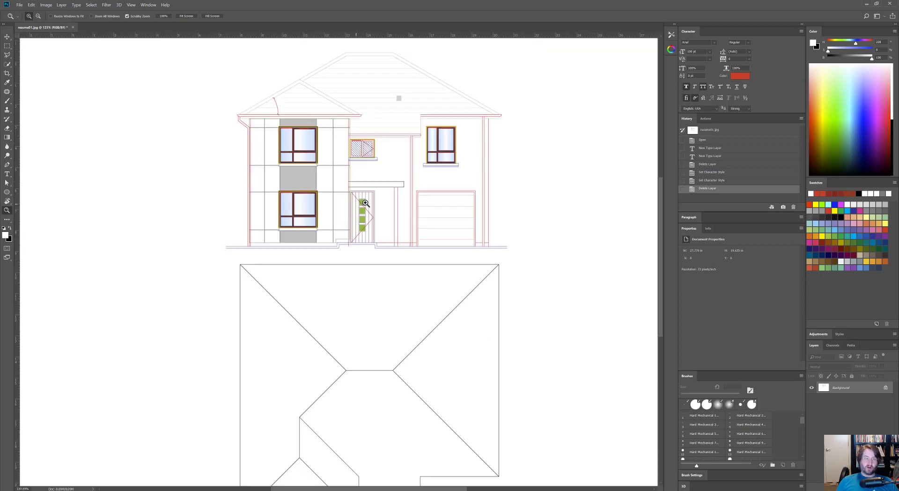
alt+scroll(366, 204, up, 2)
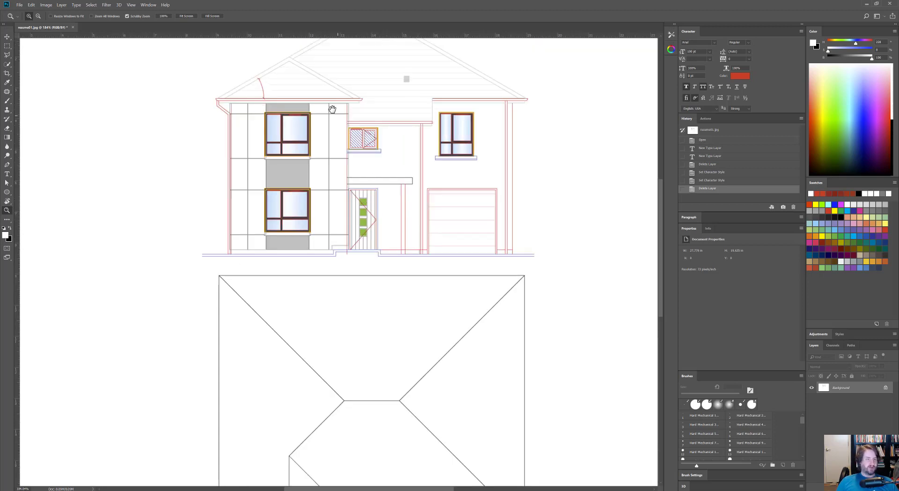
drag(332, 109, 333, 182)
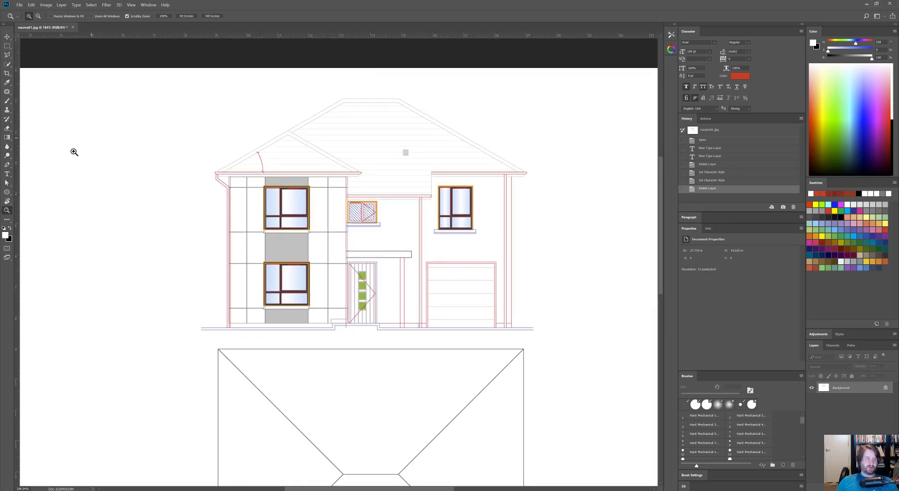
drag(17, 257, 218, 289)
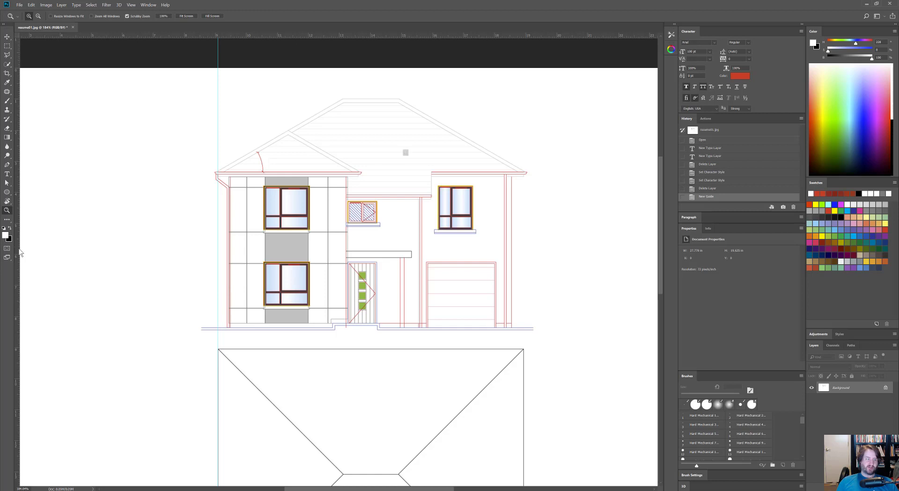
drag(18, 248, 524, 299)
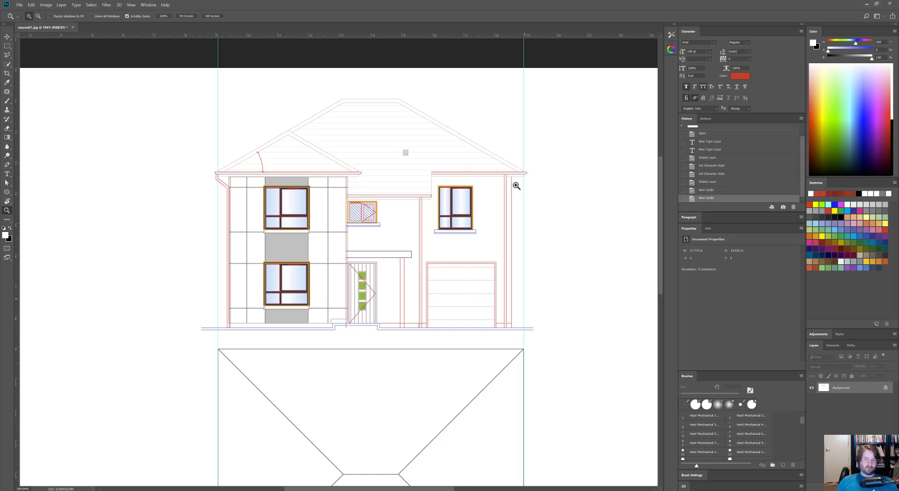
scroll(437, 348, down, 5)
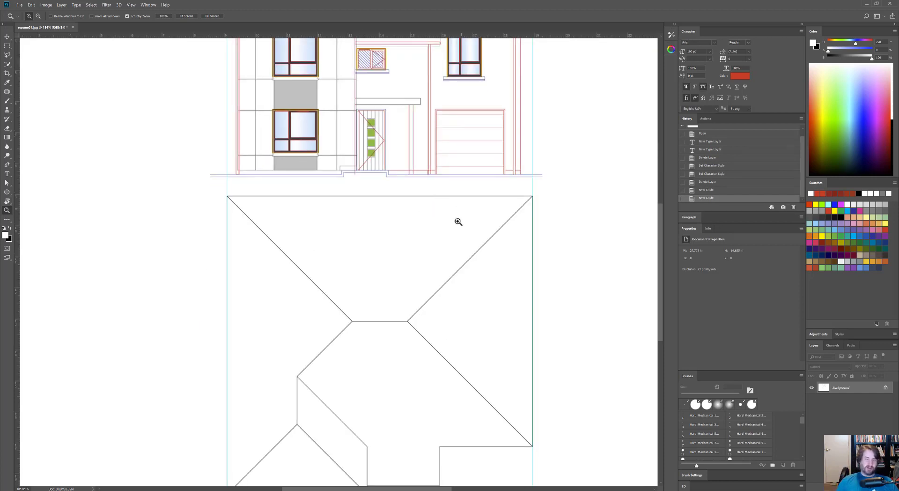
mouse_move(405, 219)
mouse_down()
mouse_move(395, 134)
mouse_move(420, 180)
mouse_up()
scroll(429, 89, up, 5)
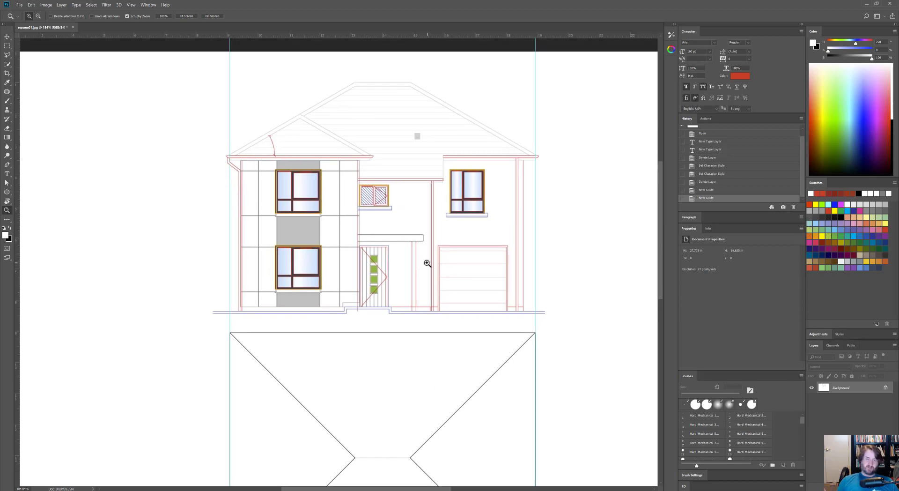
- Set up the Brush tool with the default black foreground and turn off Pulled String Mode smoothing
key(b)
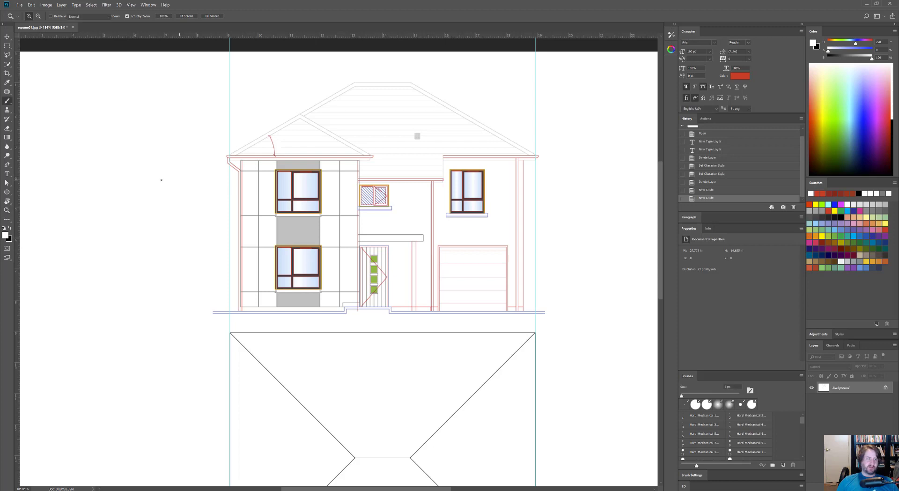
key(d)
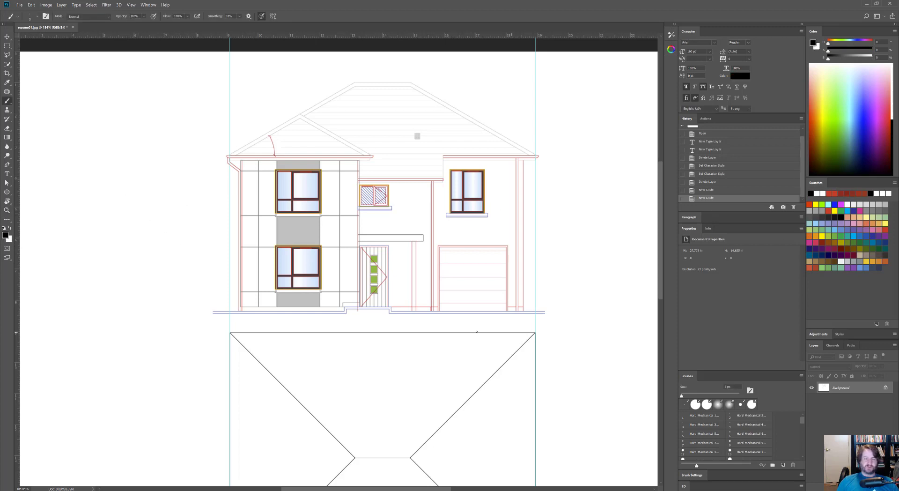
drag(554, 336, 474, 297)
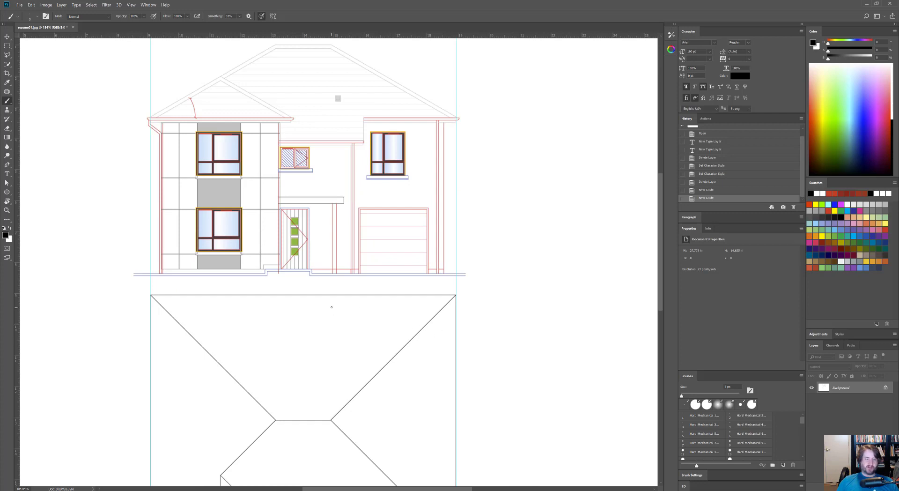
drag(397, 287, 317, 279)
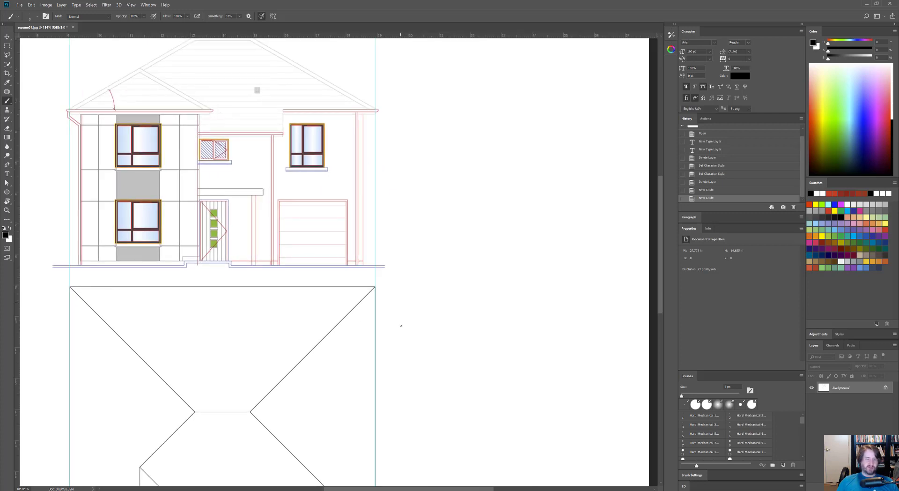
drag(372, 374, 369, 296)
drag(320, 240, 332, 248)
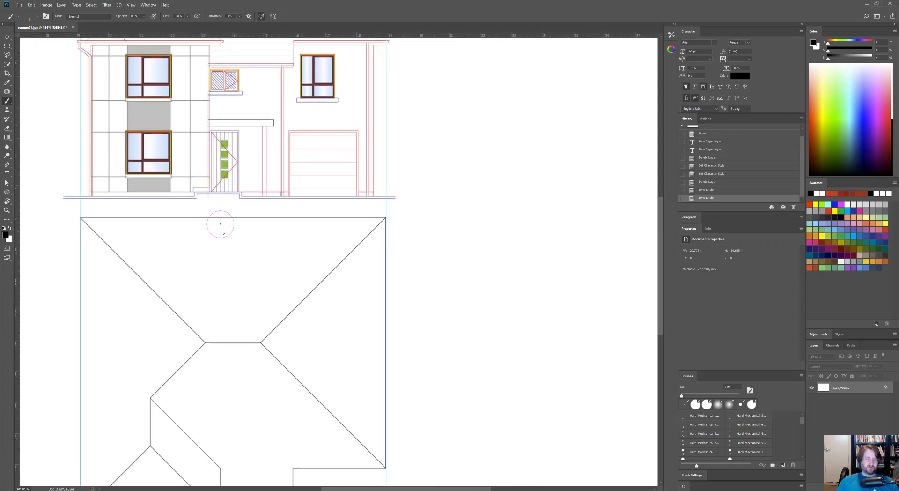
click(220, 223)
key(ctrl+z)
click(249, 16)
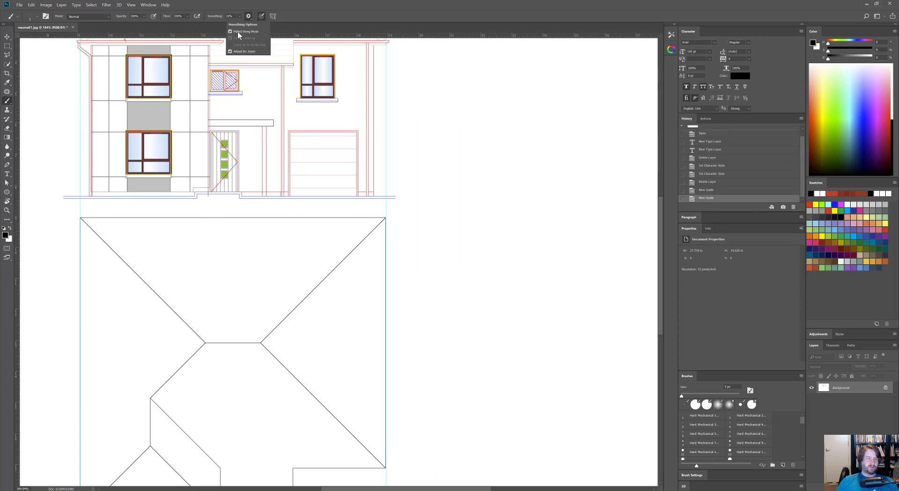
click(238, 33)
- Handwrite a "100" width label with a dash on each side just inside the roof plan's upper edge
mouse_move(219, 234)
mouse_down()
mouse_move(219, 248)
mouse_move(229, 238)
mouse_move(264, 243)
mouse_up()
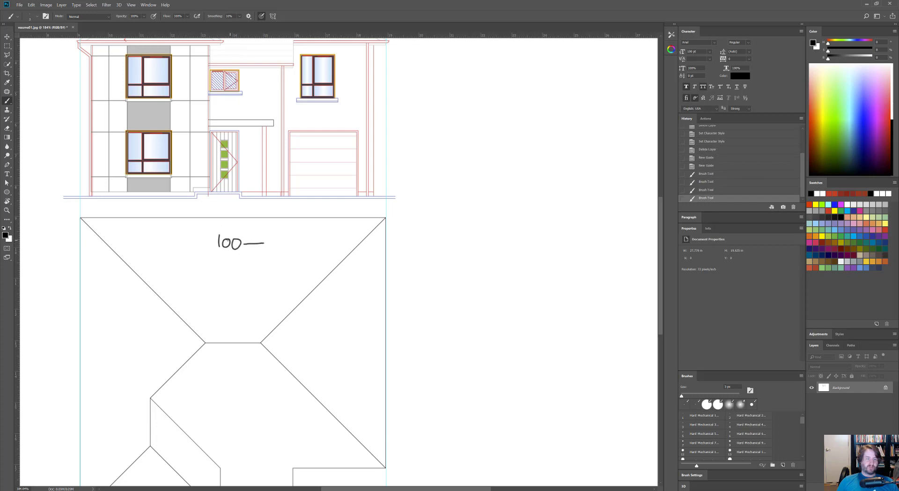
drag(191, 238, 191, 238)
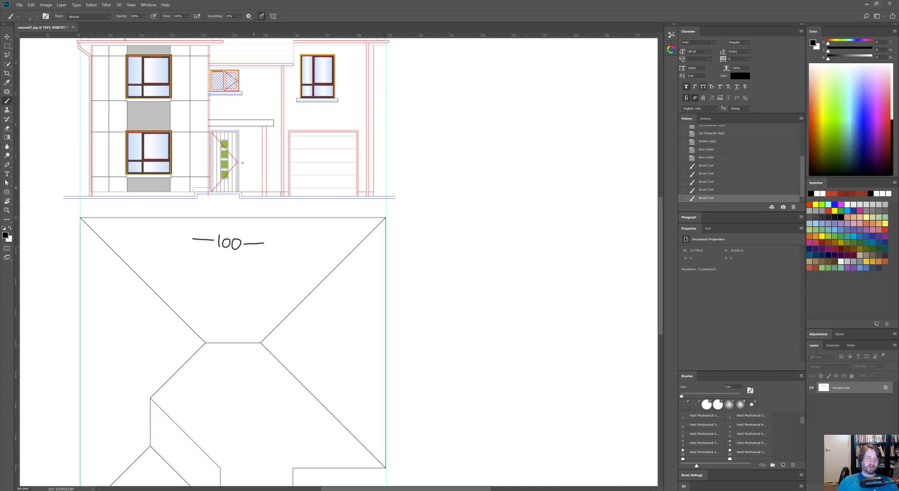
drag(255, 157, 309, 238)
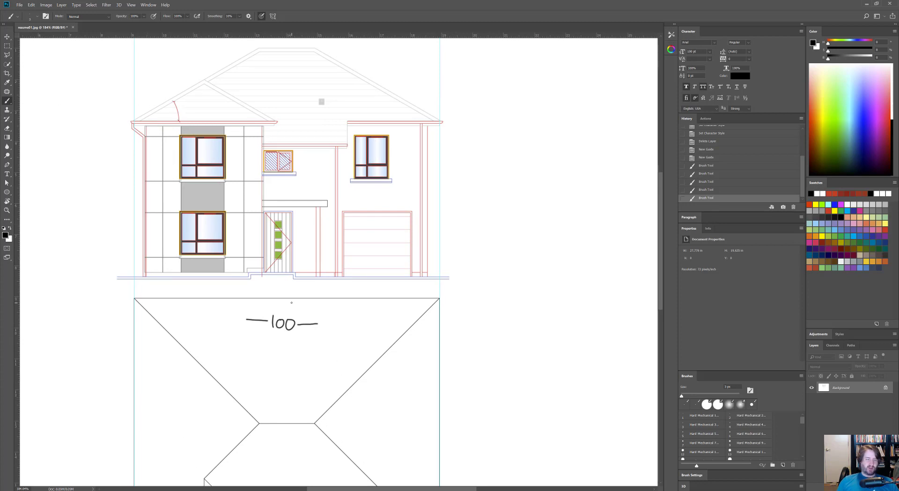
key(ctrl+s)
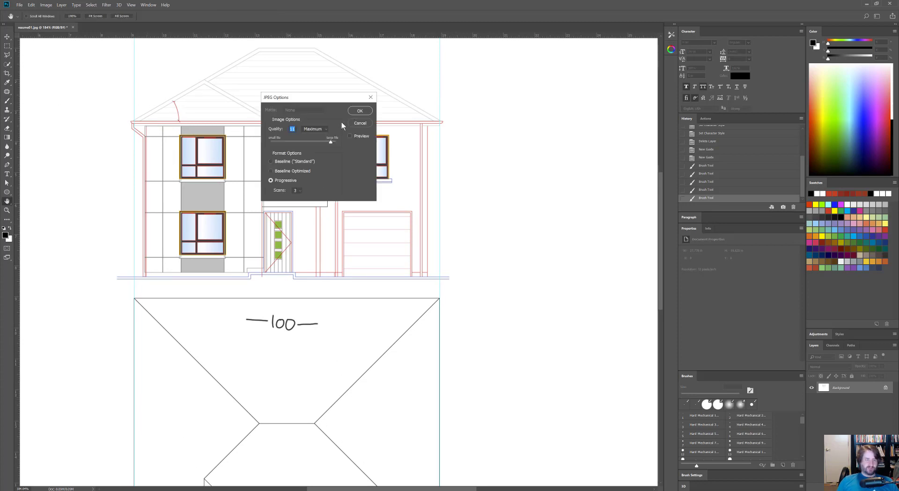
click(360, 124)
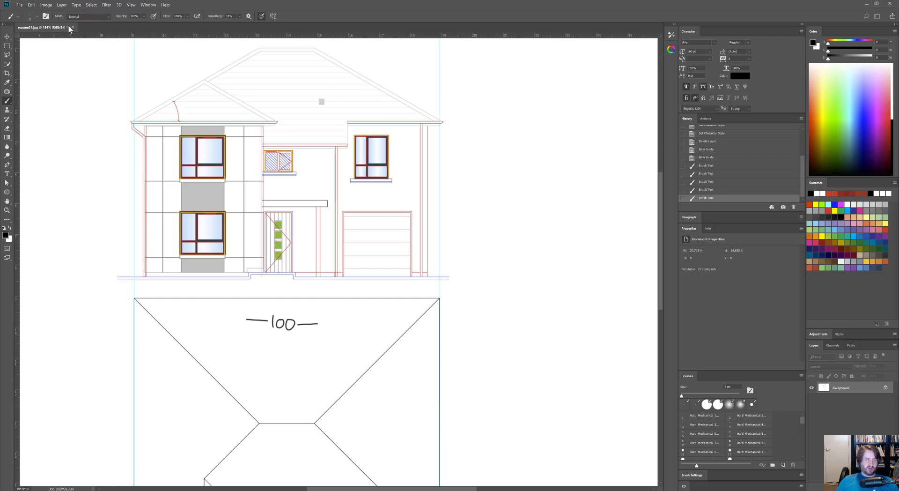
click(20, 5)
click(21, 5)
click(21, 5)
click(22, 5)
- Save the annotated drawing as a progressive JPEG with quality 11
key(ctrl+s)
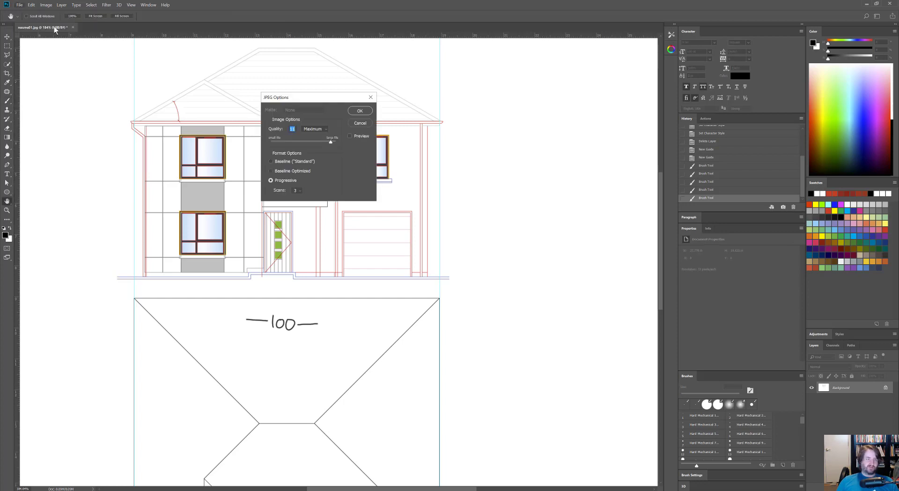
click(357, 110)
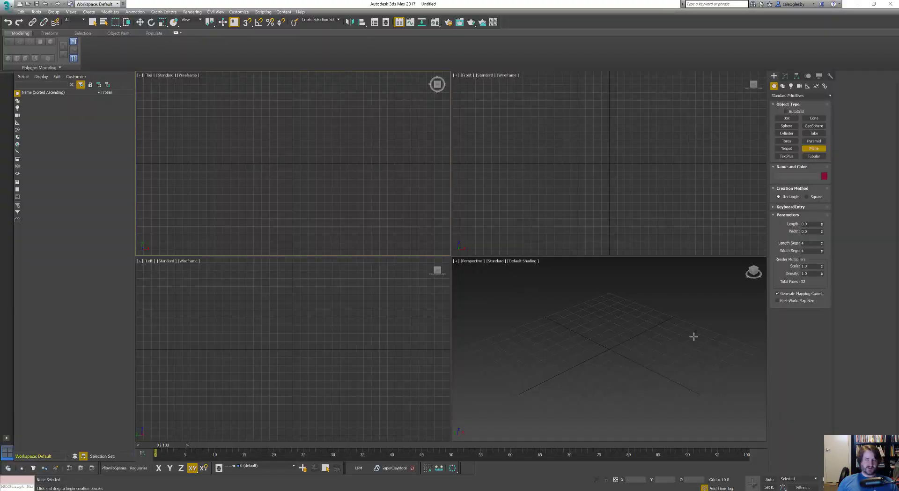
- Draw a plane about 128 long and 119 wide in the Perspective viewport
drag(482, 347, 750, 350)
middle_drag(675, 344, 660, 338)
- Assign a Bitmap map to the diffuse colour of the first material in the Material Editor
key(m)
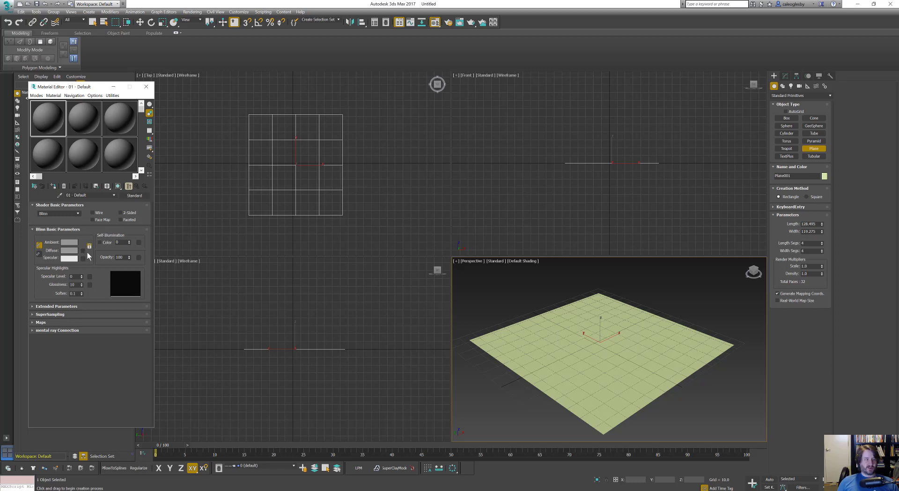
click(83, 250)
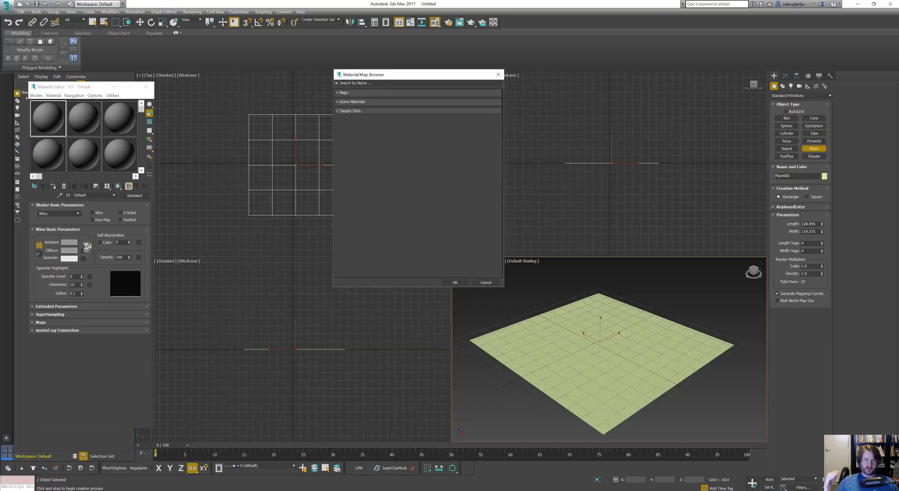
click(343, 92)
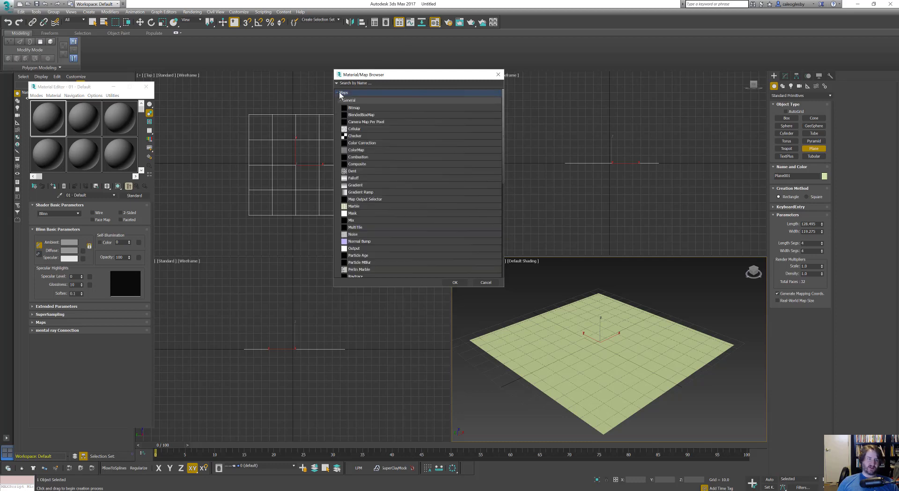
click(352, 108)
click(452, 281)
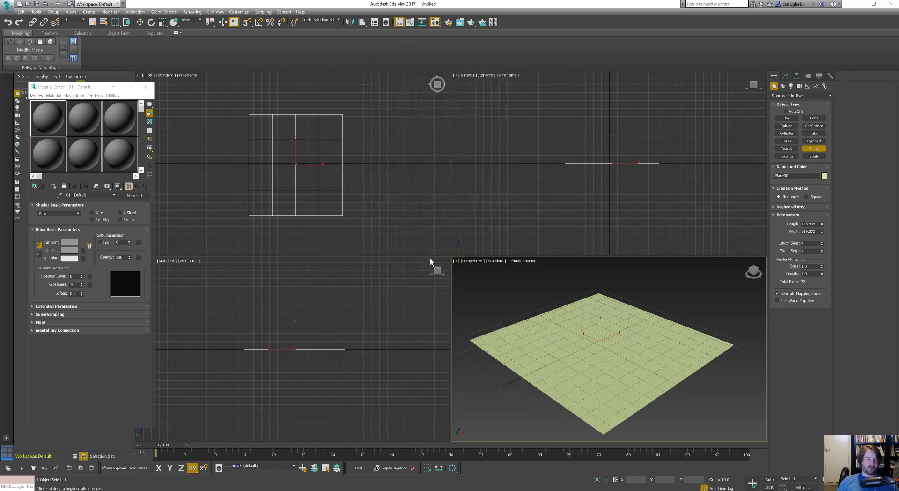
- Load resume01.jpg from the Building a Roof folder in Dropbox's Reddit Help folder as the bitmap image
click(127, 16)
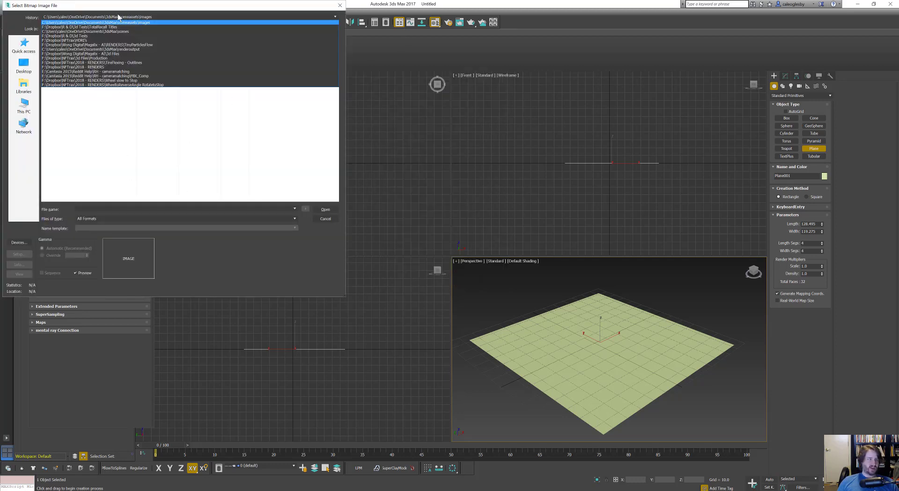
click(117, 27)
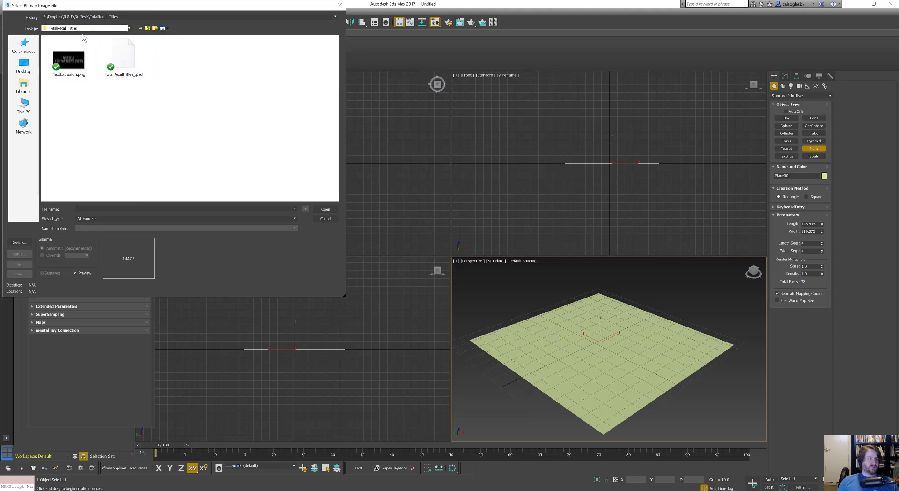
click(124, 28)
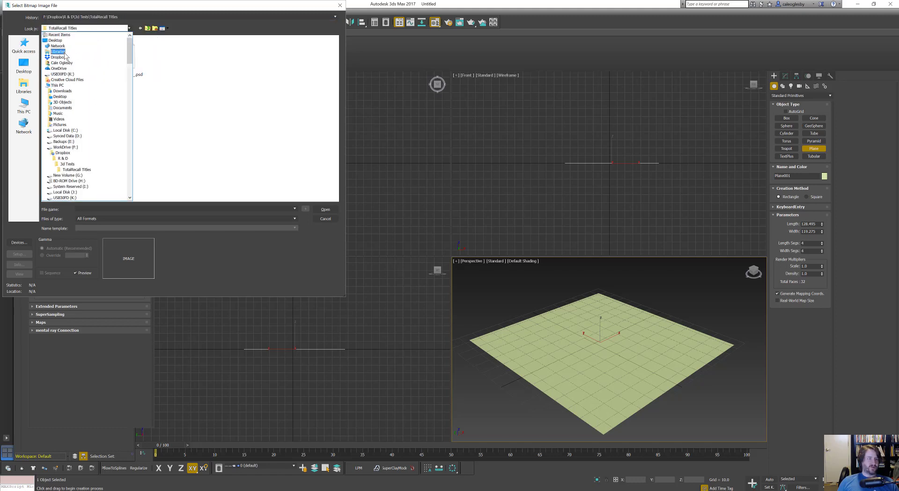
click(58, 41)
click(75, 97)
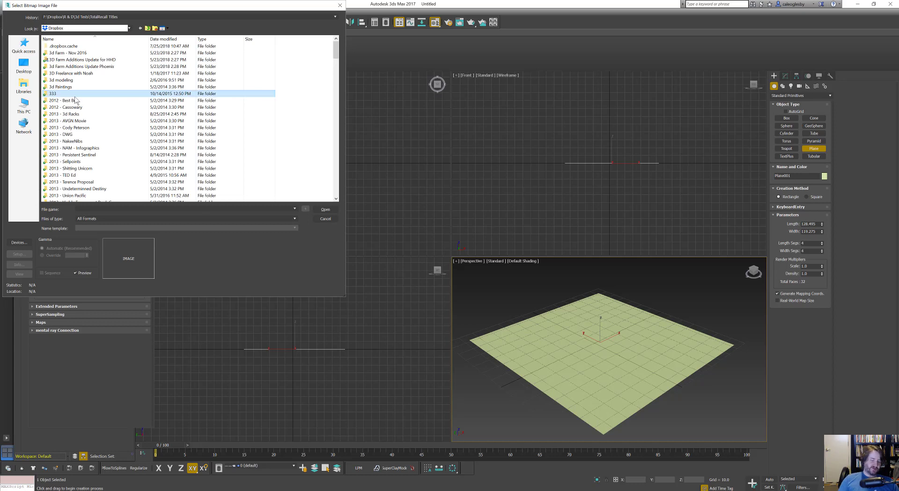
text(re)
key(Return)
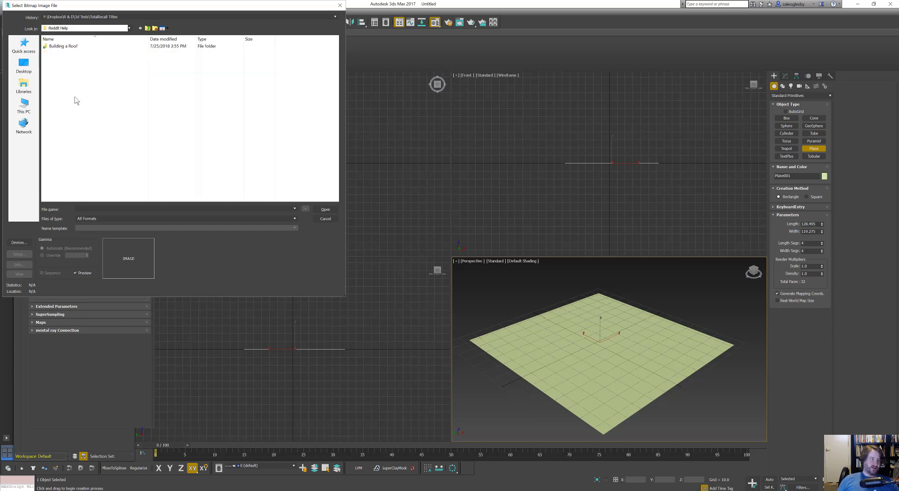
double_click(63, 46)
click(63, 46)
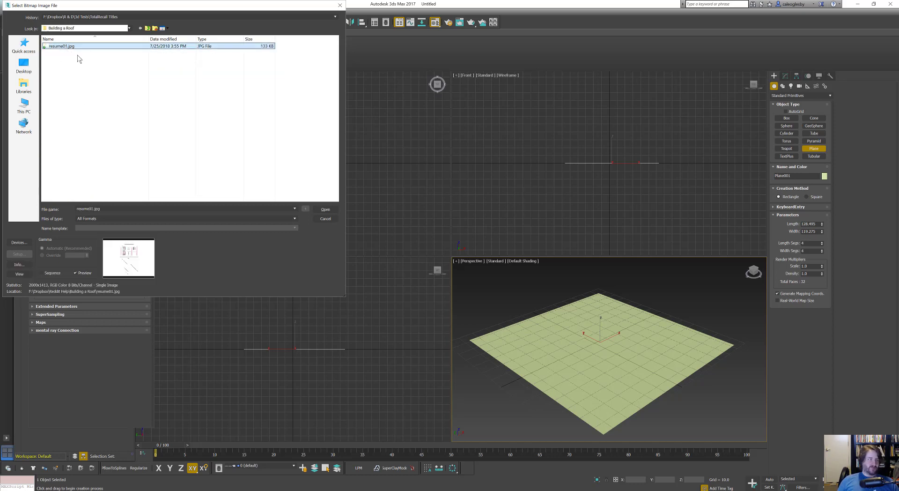
click(324, 208)
- Apply the bitmap material to the plane and turn on its shaded display in the viewport
drag(50, 119, 546, 356)
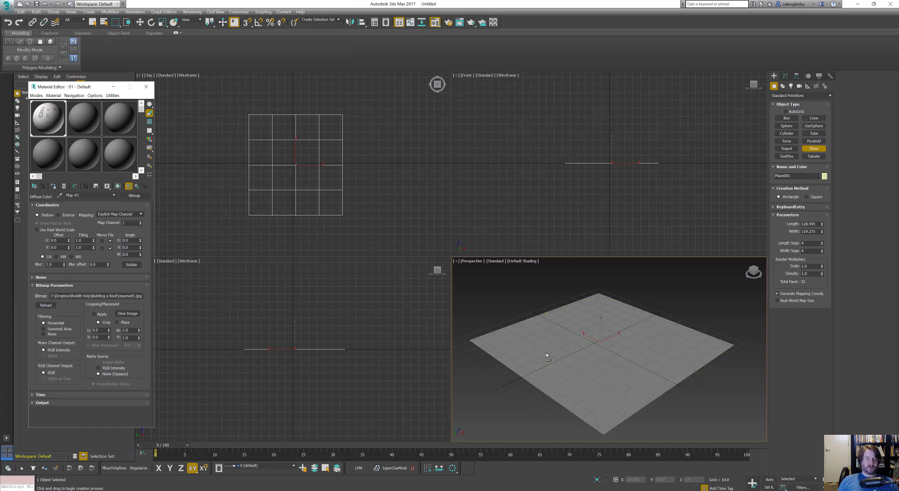
click(117, 186)
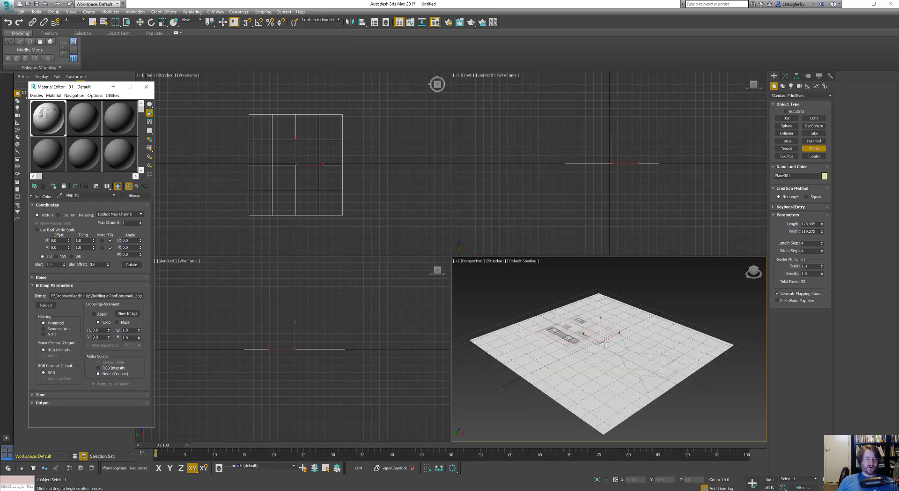
click(117, 187)
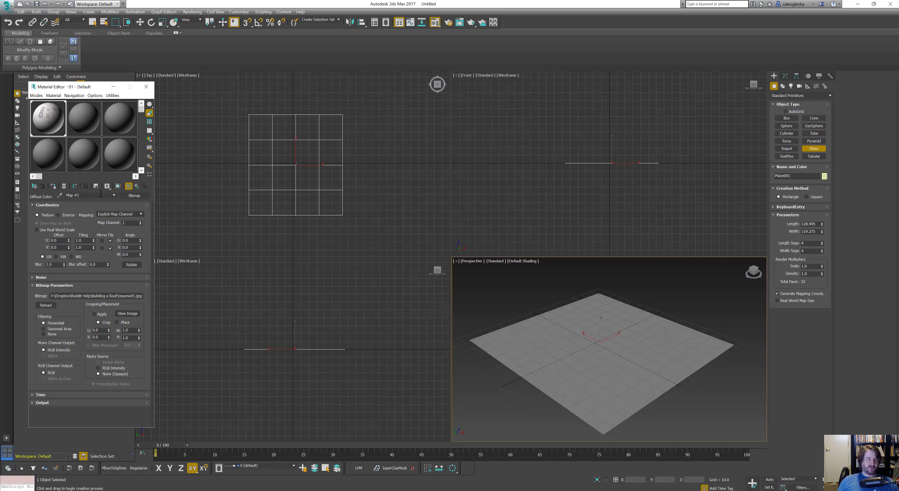
click(118, 187)
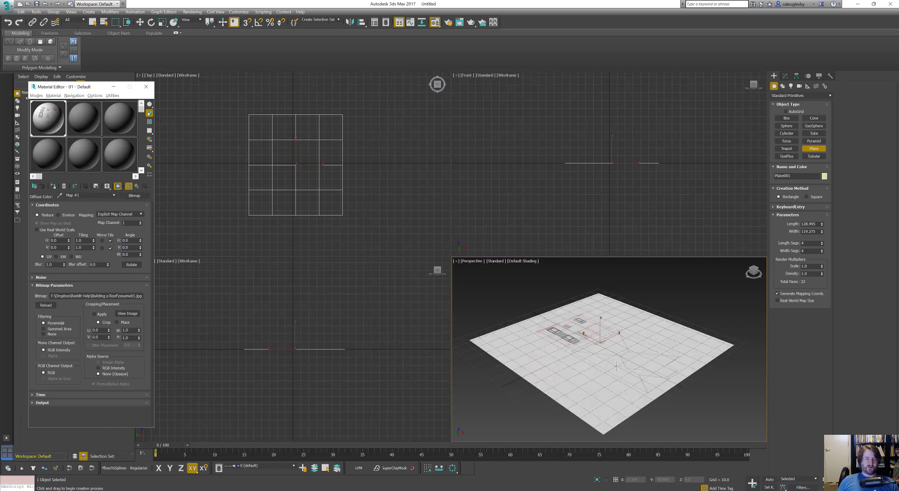
- Maximize the Perspective viewport on the reference image and reduce the plane's length to about 117
alt+middle_drag(586, 356, 608, 369)
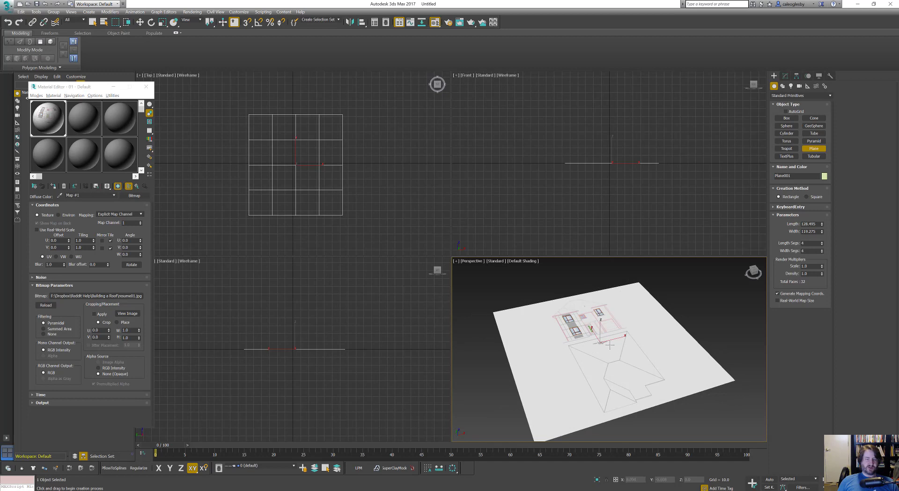
scroll(610, 345, up, 3)
key(alt+w)
scroll(500, 284, up, 4)
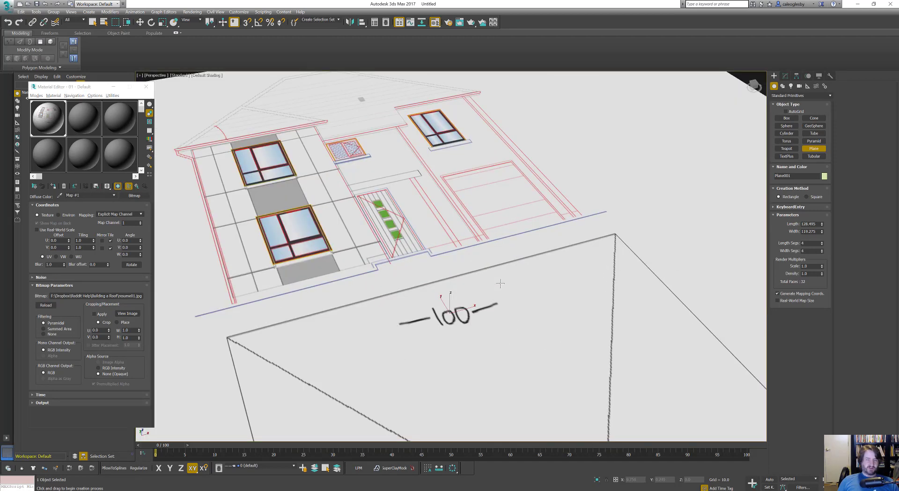
scroll(500, 283, down, 3)
mouse_move(822, 224)
mouse_down()
mouse_move(814, 172)
mouse_move(813, 231)
mouse_up()
middle_drag(397, 277, 427, 352)
scroll(427, 352, down, 3)
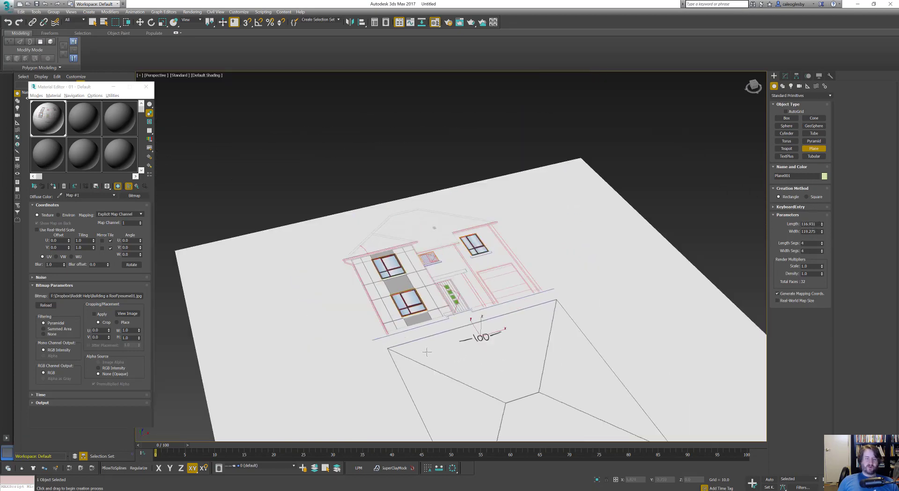
- Draw a box about 74 wide, 5 long and 10 high across the roof plan's 100 dimension mark
right_click(658, 268)
click(788, 119)
middle_drag(508, 338, 464, 294)
mouse_move(323, 330)
mouse_down()
mouse_move(533, 304)
mouse_move(596, 266)
mouse_up()
click(628, 211)
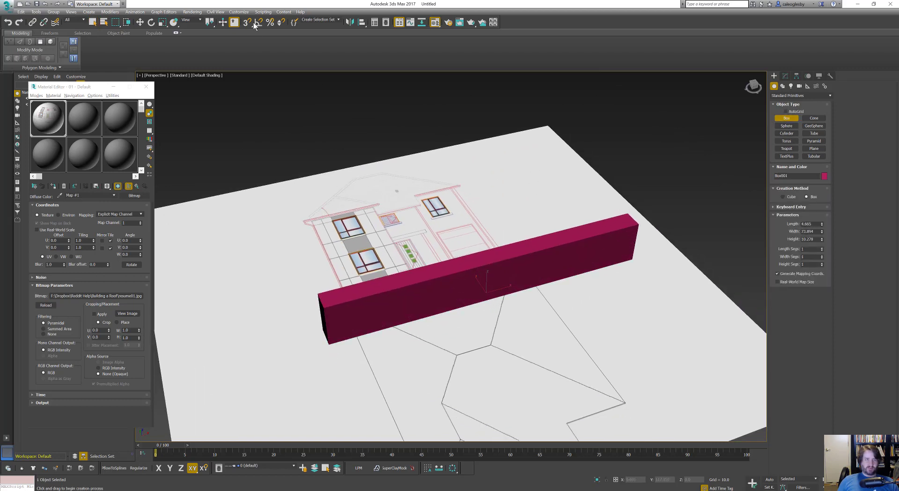
- Set the display units to US Standard, feet with fractional inches, at 1/16 precision
double_click(812, 231)
click(240, 12)
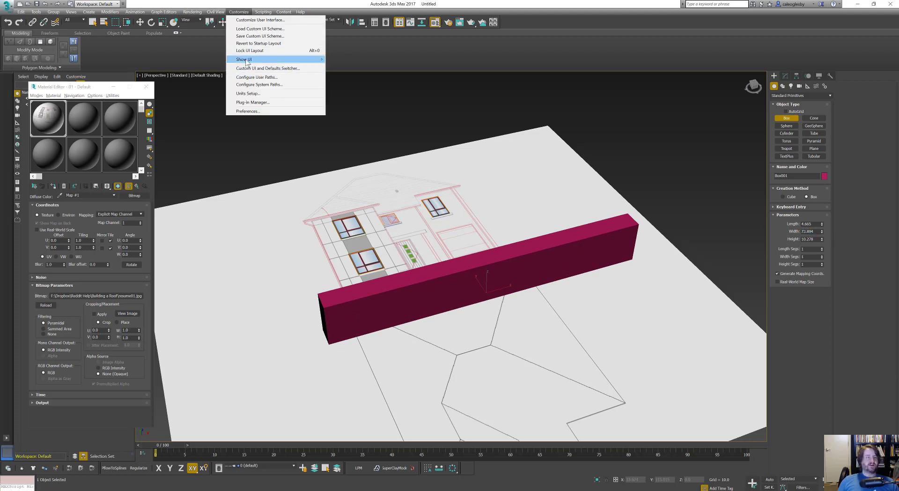
click(256, 93)
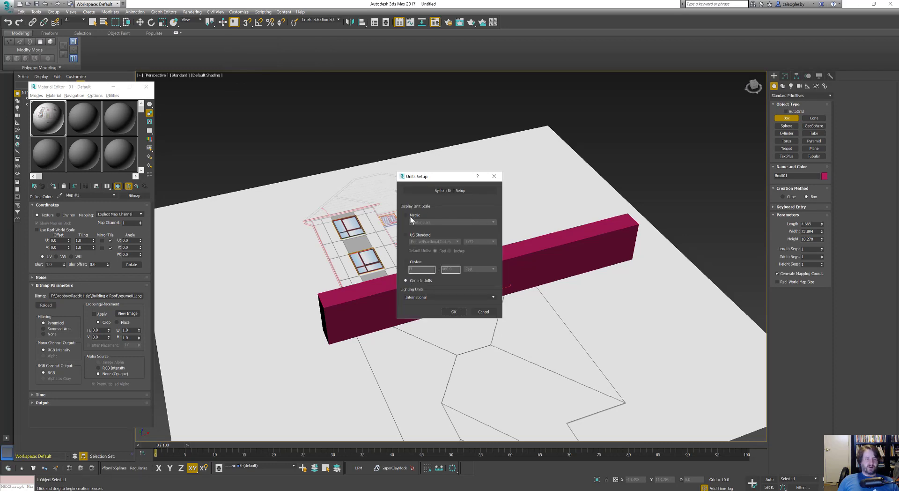
click(411, 236)
click(493, 241)
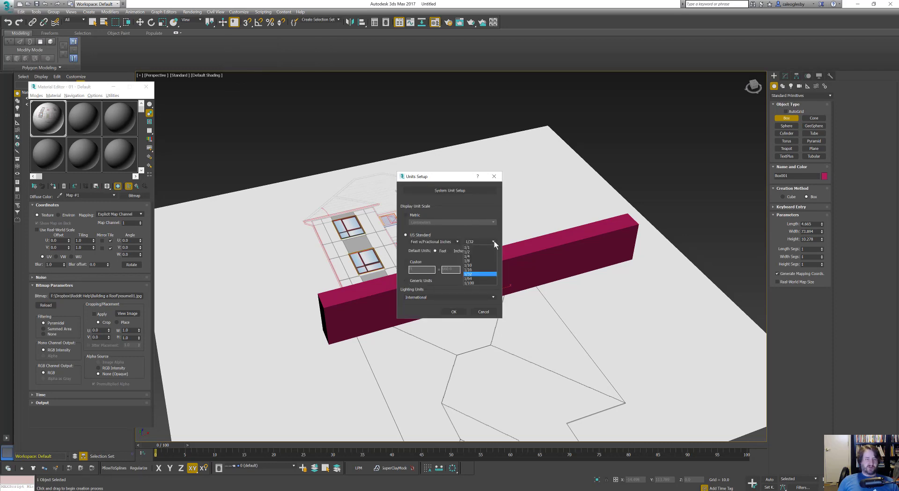
click(470, 269)
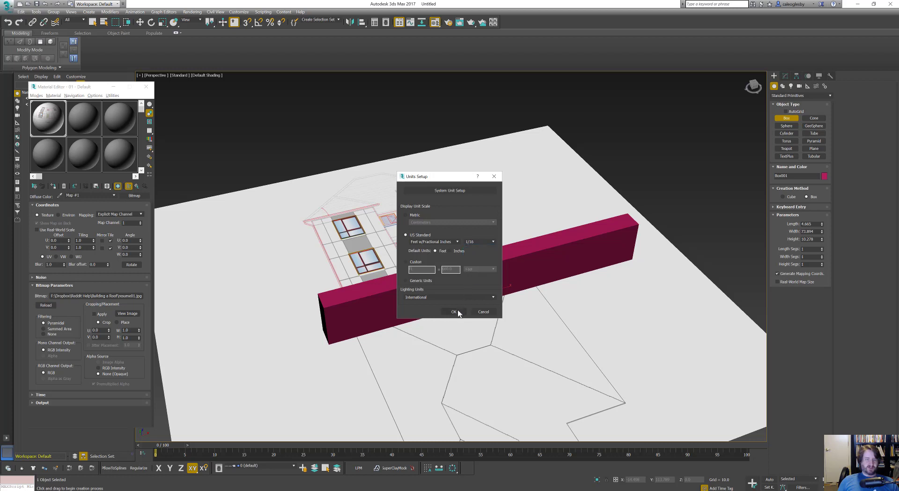
click(454, 311)
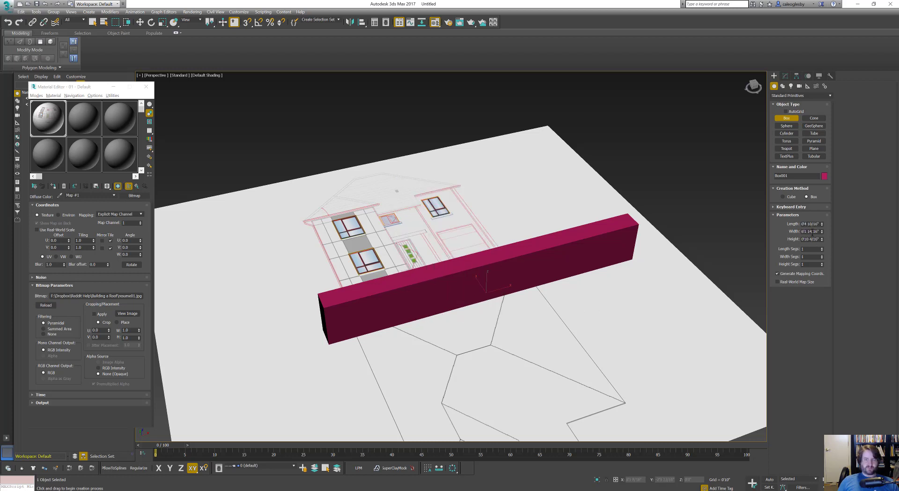
- Set the box's width to 100 feet to make it a scale guide
click(811, 232)
double_click(801, 230)
text(100)
key(Return)
scroll(597, 266, down, 4)
scroll(597, 267, down, 6)
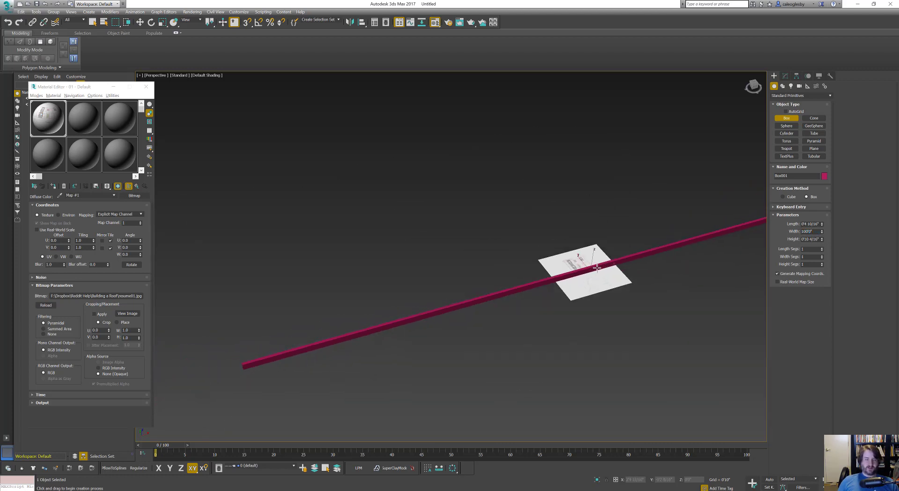
scroll(548, 276, up, 2)
- Select the reference plane and set both its length and width to 200 feet
right_click(548, 275)
click(548, 275)
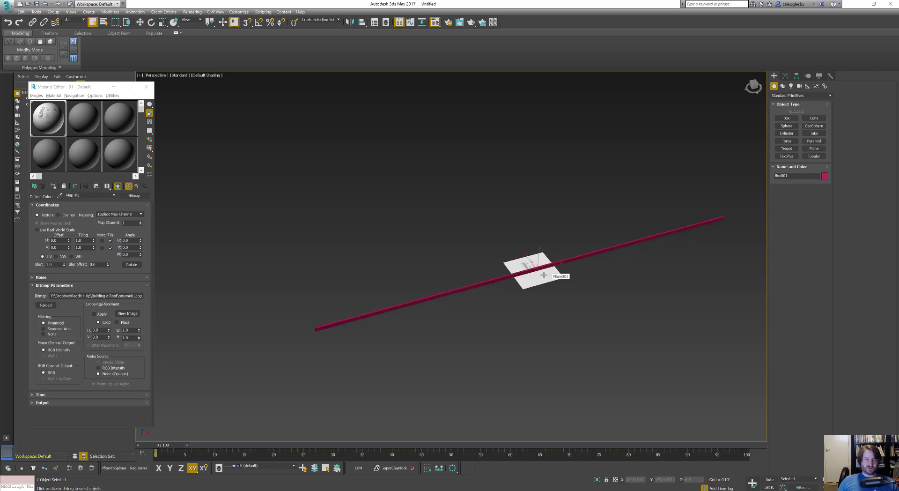
click(785, 75)
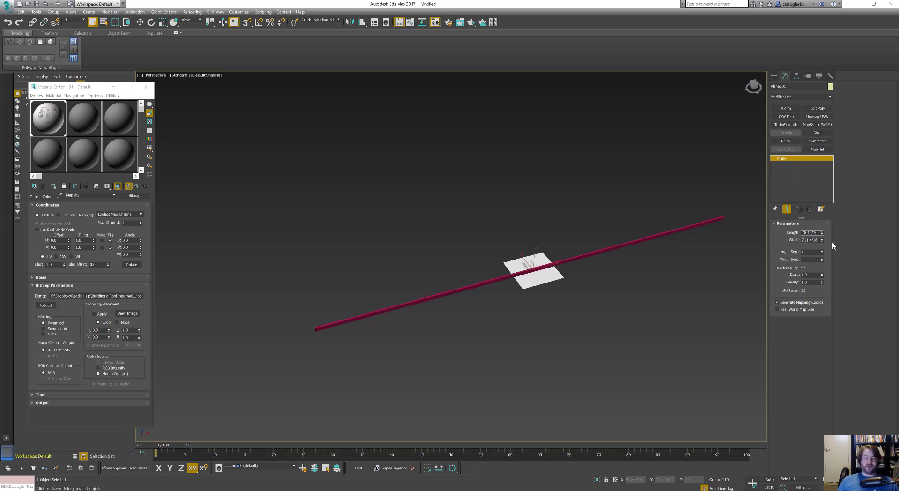
double_click(804, 232)
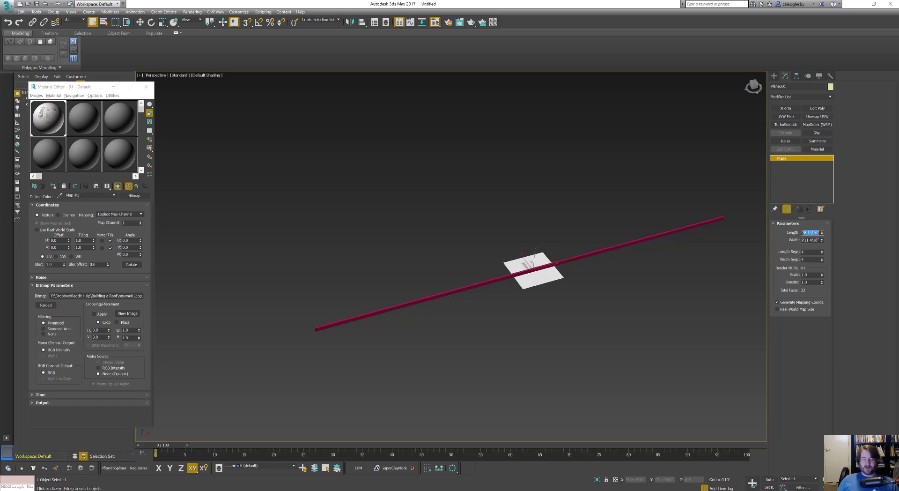
text(9)
text(00)
key(Tab)
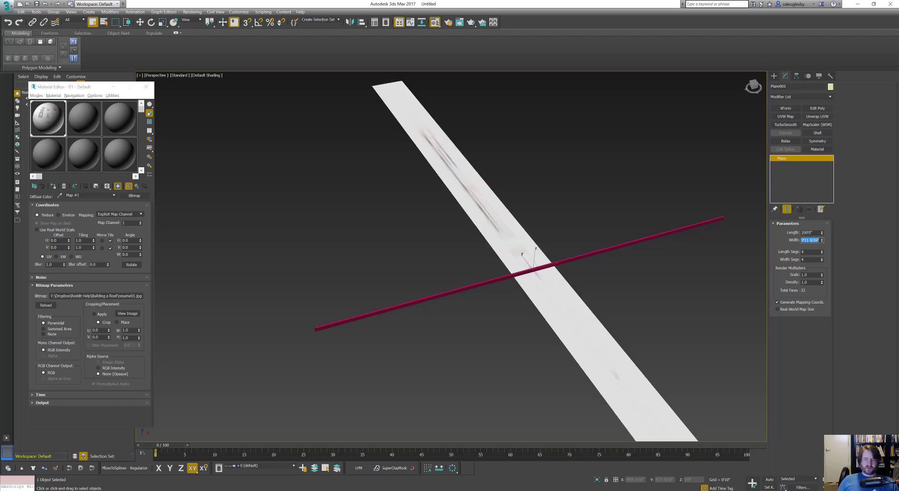
text(200)
key(Return)
- Widen the plane to 284 feet to match the roof plan's 100-foot edge to the box
middle_drag(594, 310, 570, 305)
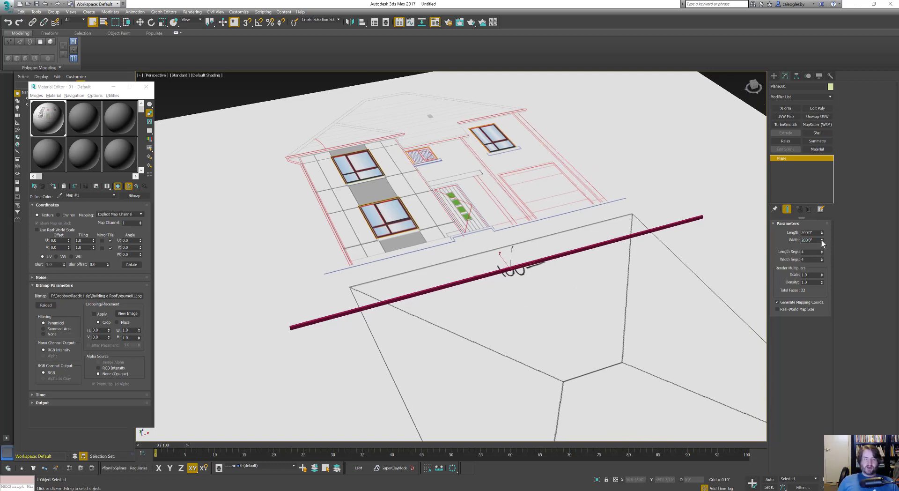
drag(822, 240, 818, 231)
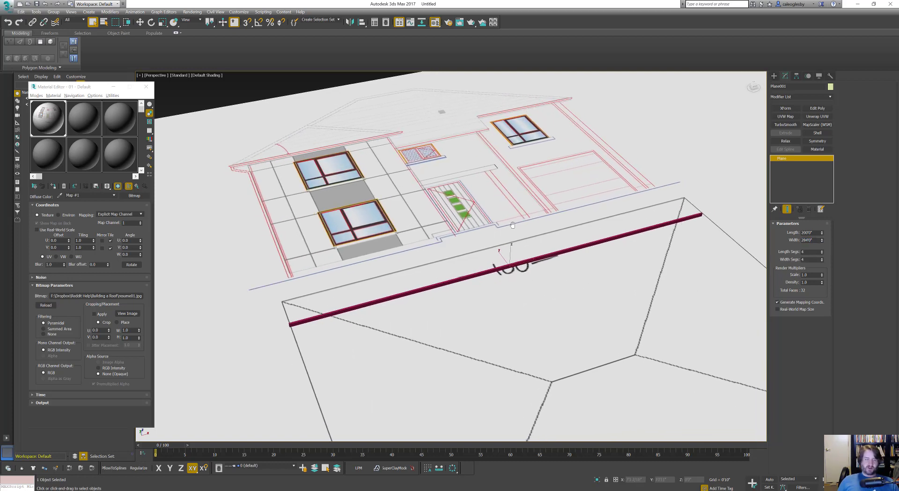
middle_drag(648, 241, 640, 229)
right_click(595, 235)
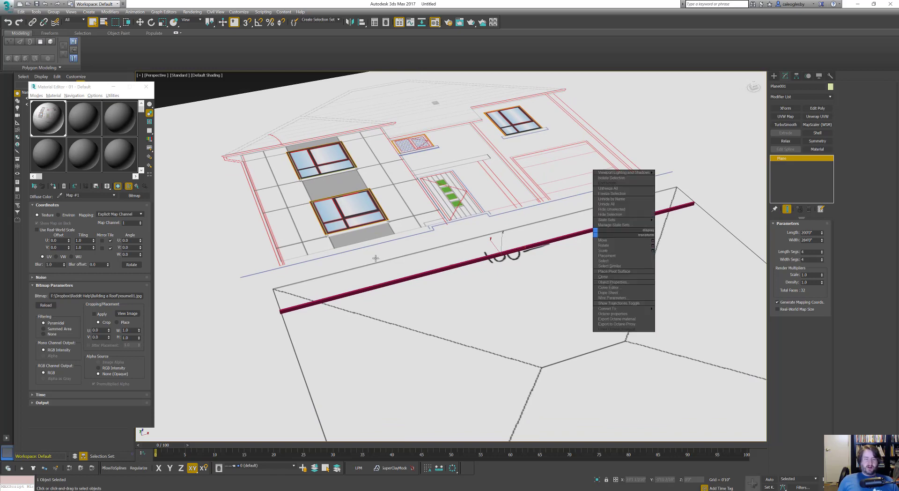
middle_drag(400, 285, 455, 254)
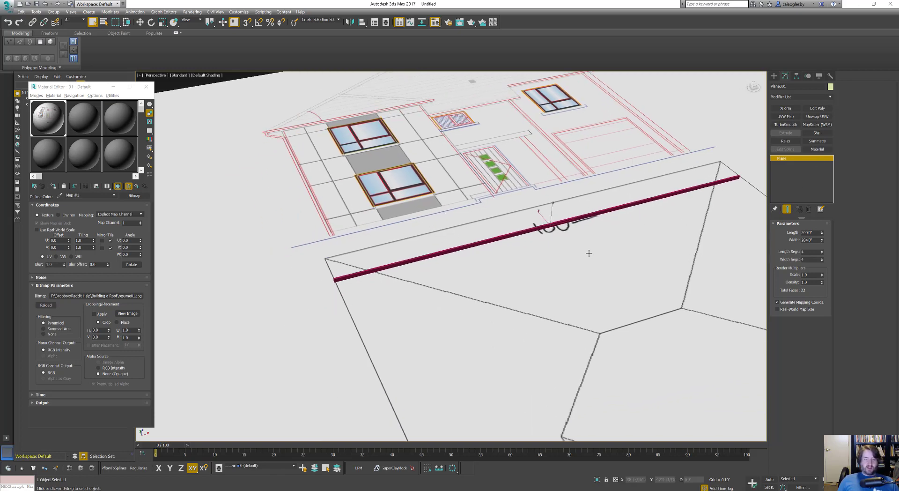
middle_drag(546, 263, 676, 255)
scroll(676, 256, down, 3)
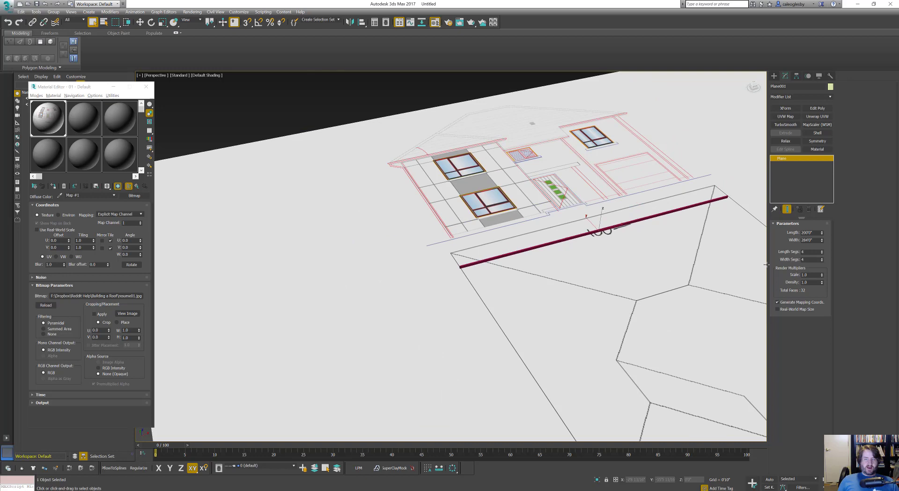
drag(822, 233, 817, 239)
right_click(817, 239)
scroll(523, 260, down, 3)
middle_drag(614, 253, 515, 271)
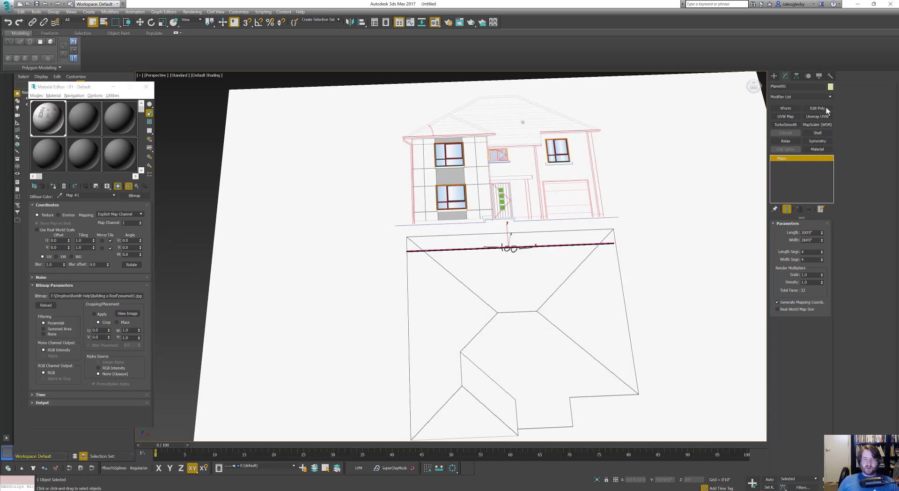
- Add a UVW Map modifier with planar mapping to the reference plane
click(786, 117)
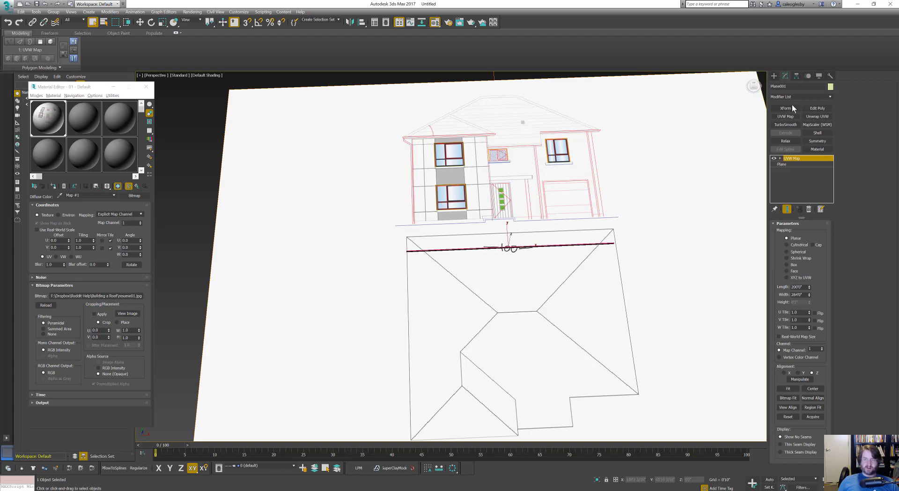
click(806, 96)
scroll(796, 384, down, 5)
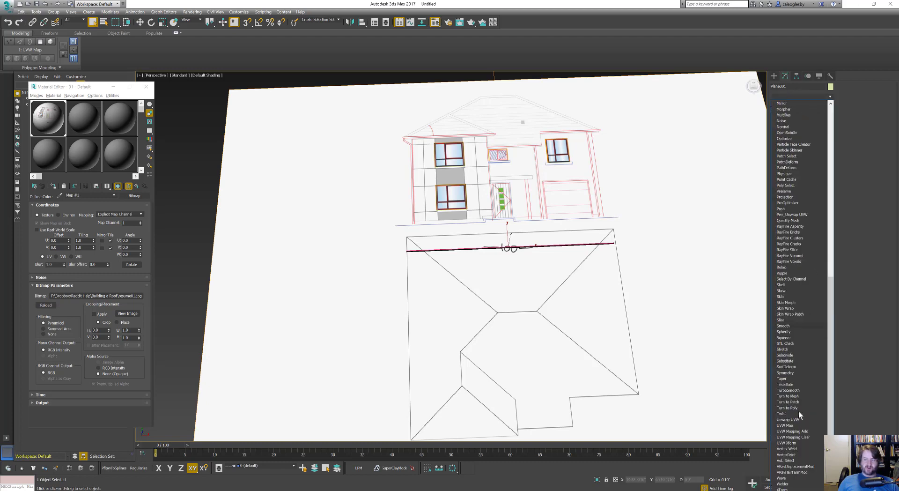
click(789, 425)
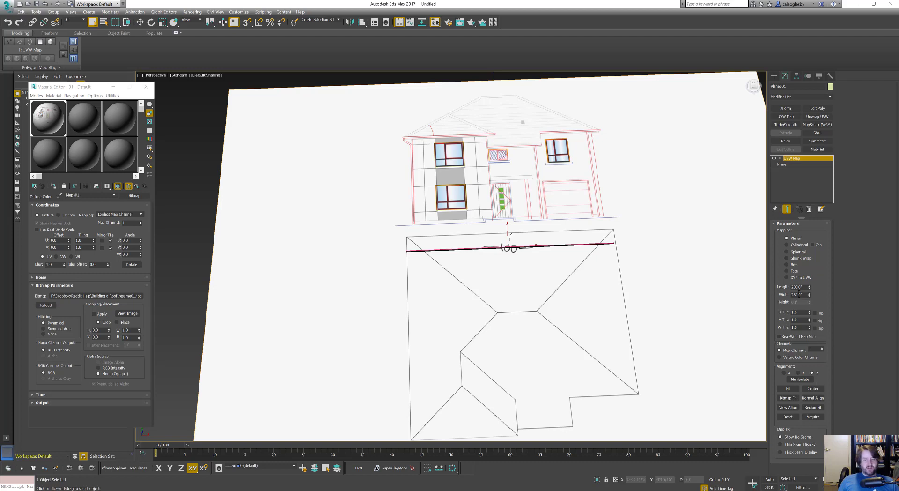
click(782, 164)
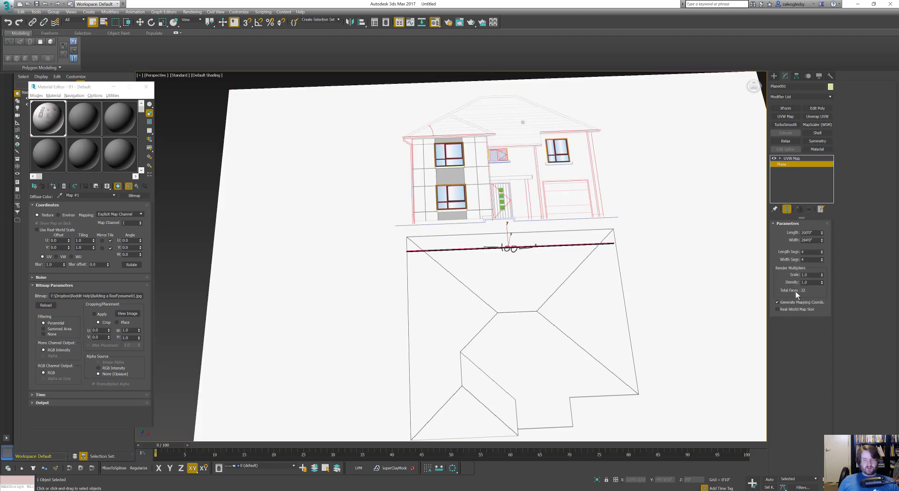
click(790, 159)
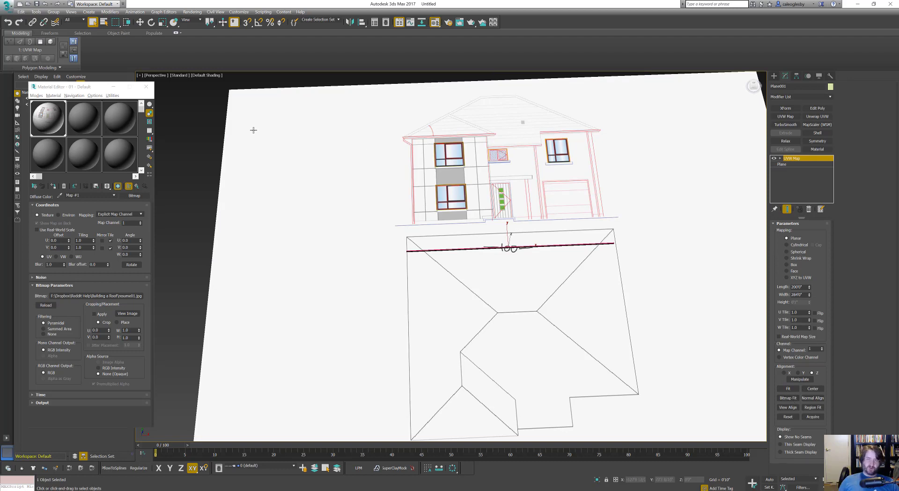
- Fit the planar UVW mapping to the proportions of resume01.jpg using Bitmap Fit
click(791, 400)
click(81, 59)
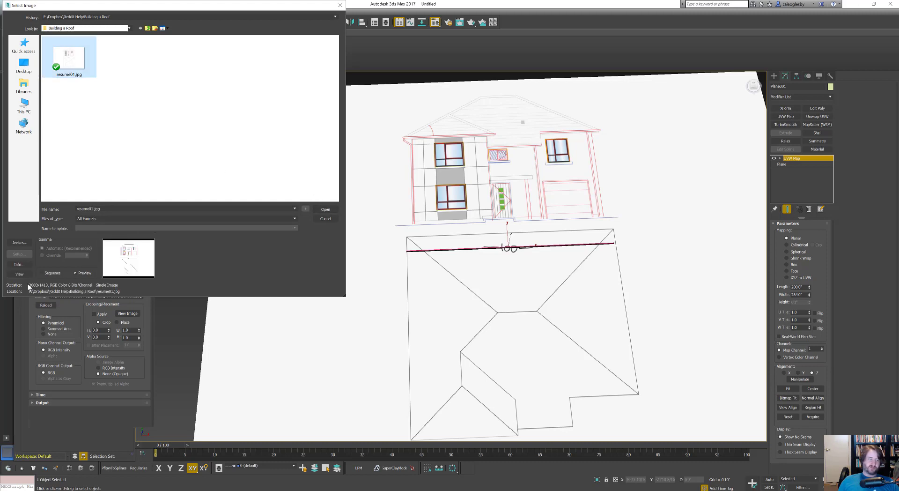
click(331, 210)
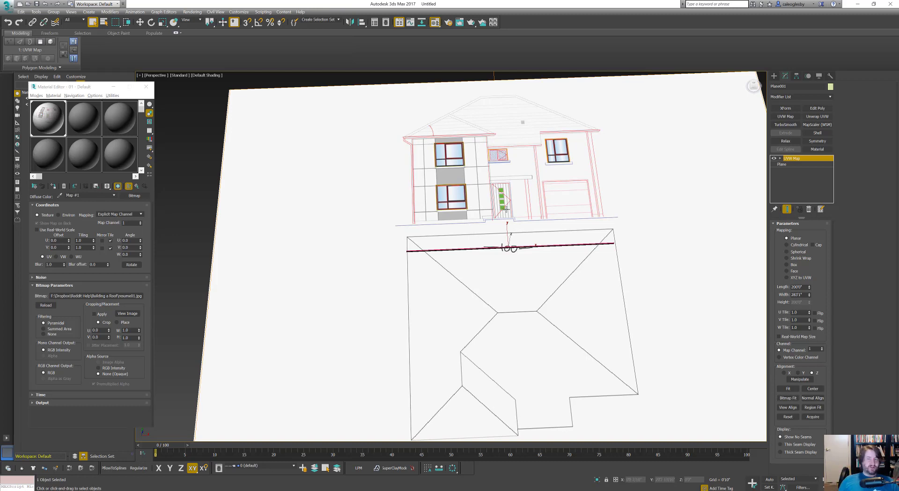
click(796, 164)
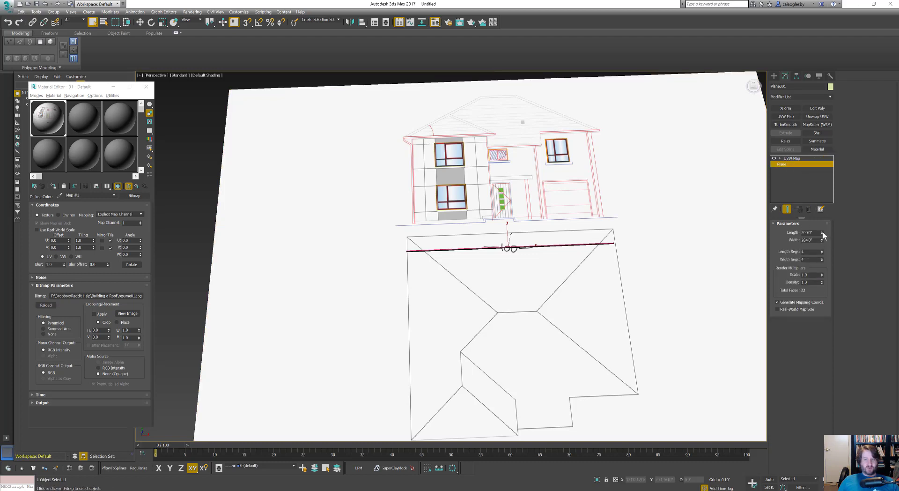
mouse_move(822, 232)
mouse_down()
mouse_move(822, 242)
mouse_move(811, 233)
mouse_move(811, 252)
mouse_move(812, 237)
mouse_up()
right_click(811, 236)
middle_drag(518, 224, 496, 262)
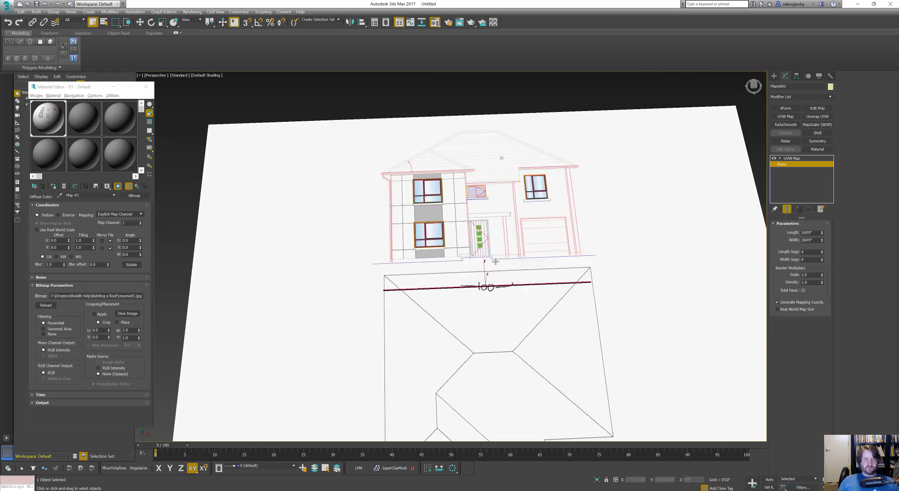
scroll(495, 261, up, 2)
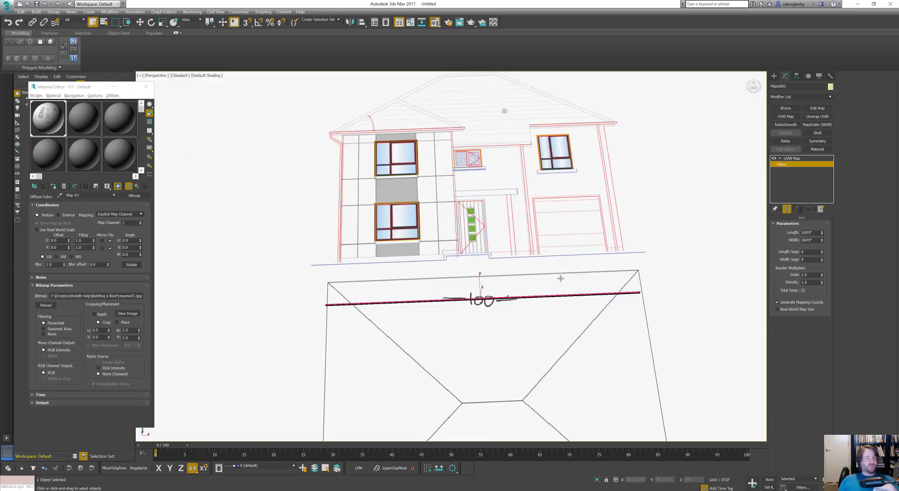
middle_drag(591, 257, 693, 247)
scroll(571, 254, down, 2)
scroll(571, 253, up, 2)
scroll(614, 266, up, 2)
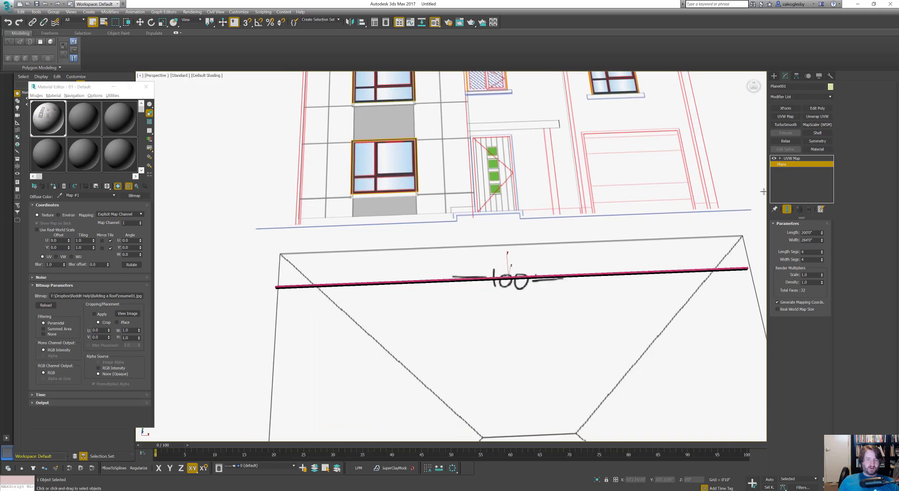
- Shade and maximize the Top viewport, framing the 100-foot box against the upper edge of the roof plan
click(792, 160)
key(alt+w)
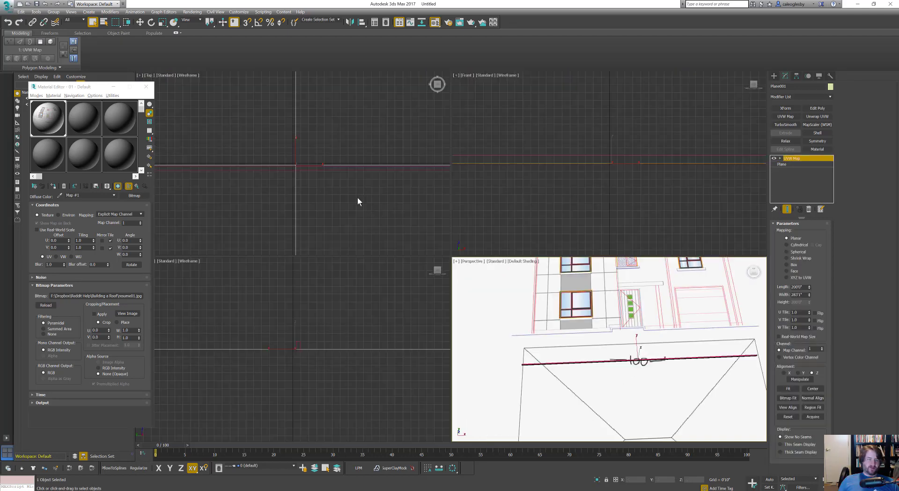
mouse_move(306, 169)
middle_down()
mouse_move(326, 188)
mouse_move(343, 181)
mouse_move(332, 153)
mouse_move(344, 164)
middle_up()
key(F3)
scroll(340, 182, down, 4)
scroll(333, 182, down, 4)
scroll(343, 164, up, 2)
key(alt+w)
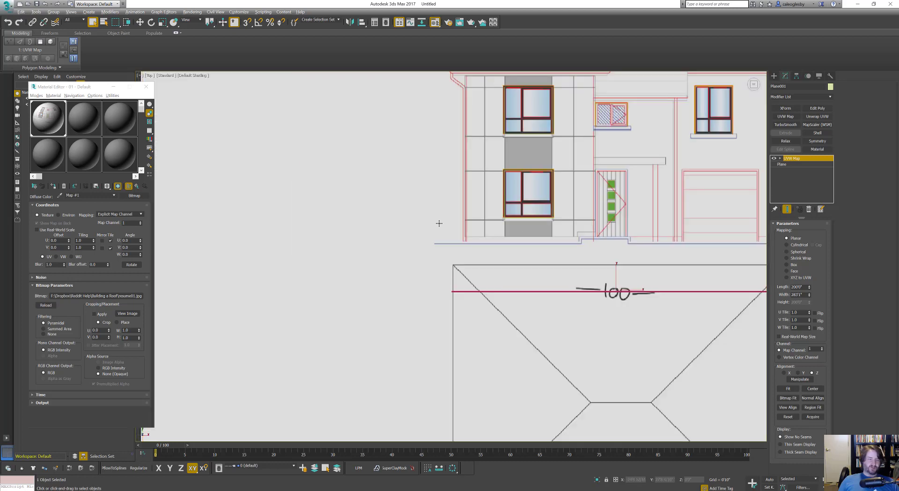
middle_drag(534, 267, 442, 220)
scroll(441, 221, up, 2)
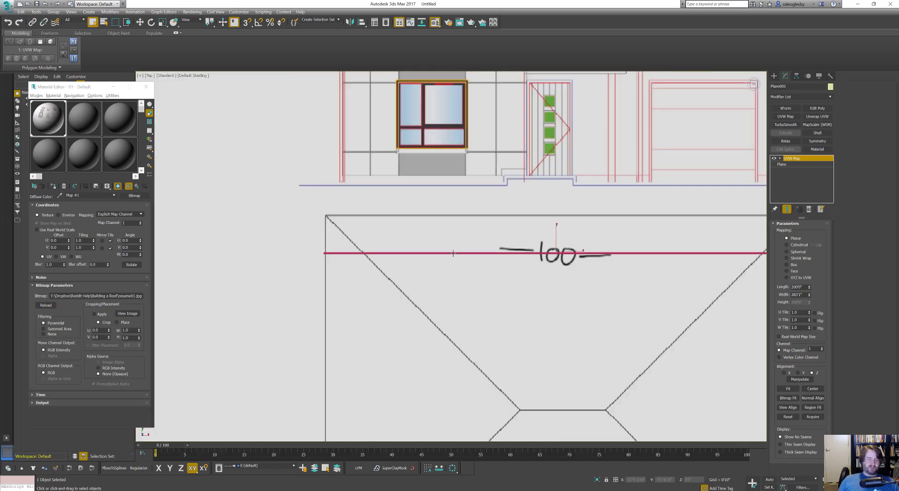
middle_drag(453, 253, 360, 232)
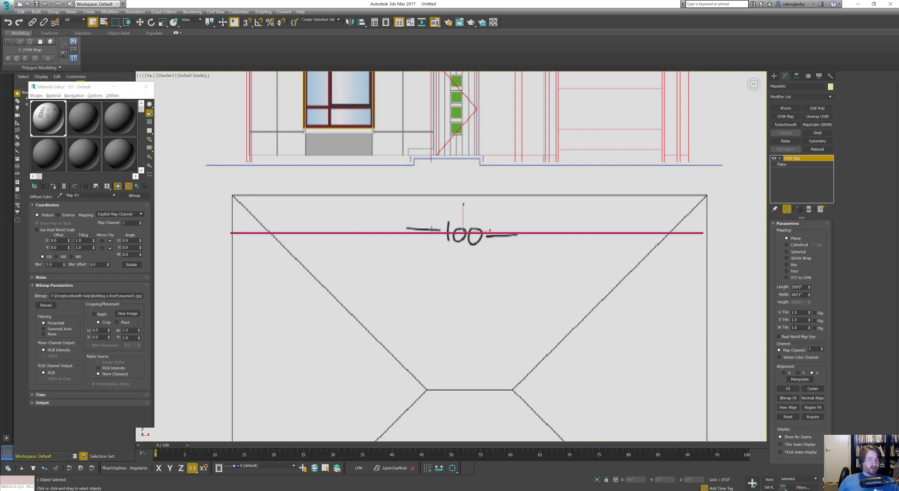
- Move the UVW Map gizmo down in the Top view until the roof plan's upper edge meets the 100-foot box
key(w)
drag(470, 230, 470, 265)
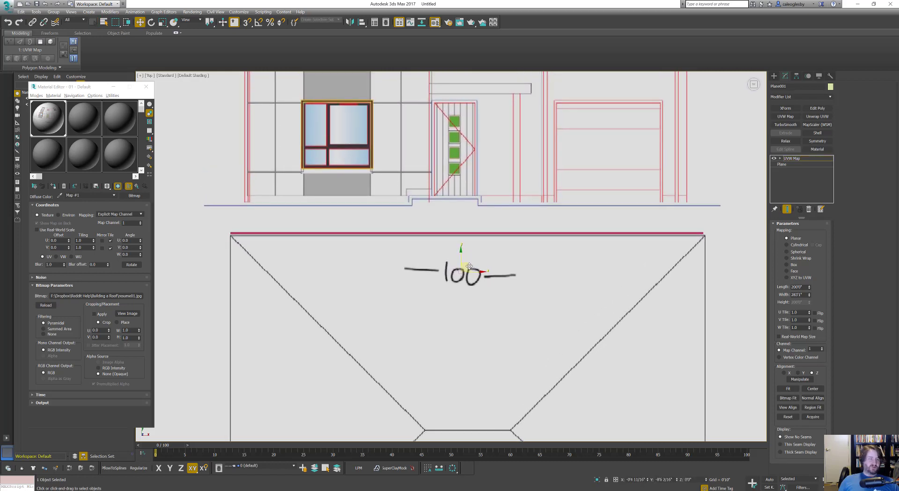
scroll(319, 212, up, 2)
scroll(391, 172, up, 3)
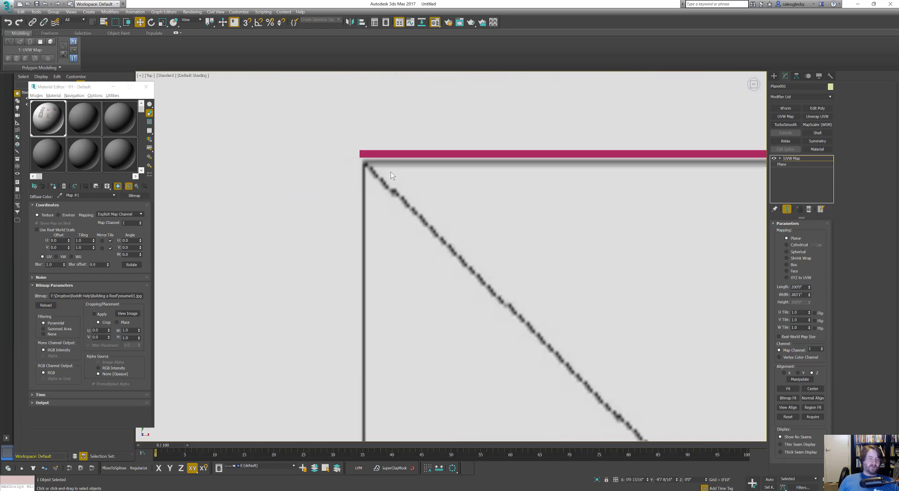
middle_drag(394, 164, 386, 193)
middle_drag(448, 204, 402, 222)
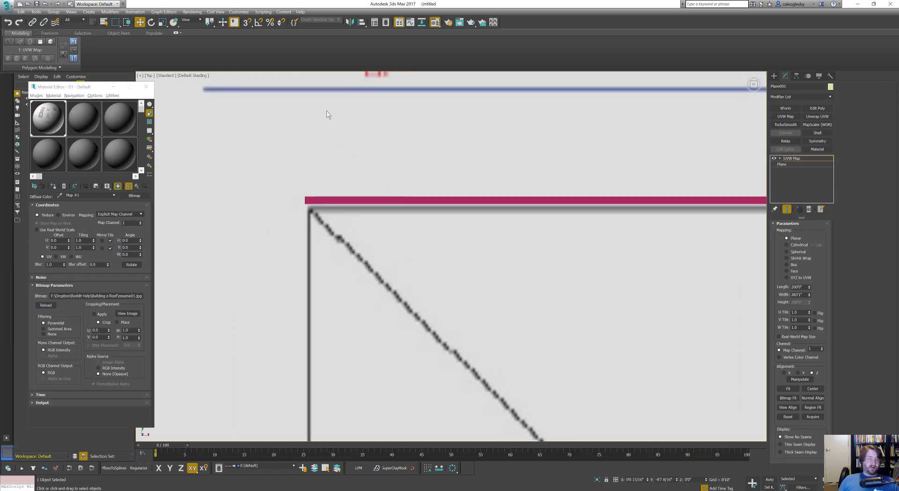
- Fine-tune the mapping gizmo's X position with Move Transform Type-In to line up the roof plan's left corner with the box end
right_click(140, 24)
scroll(396, 230, up, 1)
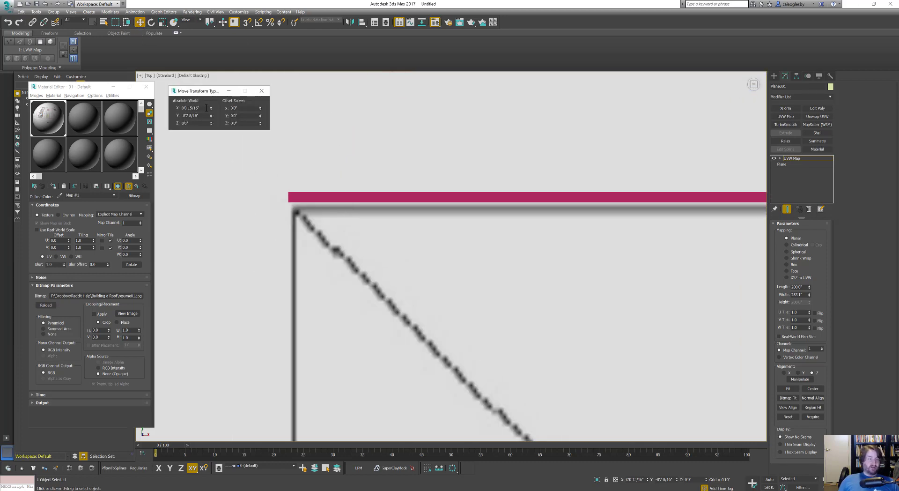
drag(212, 111, 215, 149)
middle_drag(526, 246, 374, 243)
scroll(373, 242, down, 5)
middle_drag(530, 231, 267, 206)
middle_drag(637, 227, 526, 220)
scroll(472, 212, up, 2)
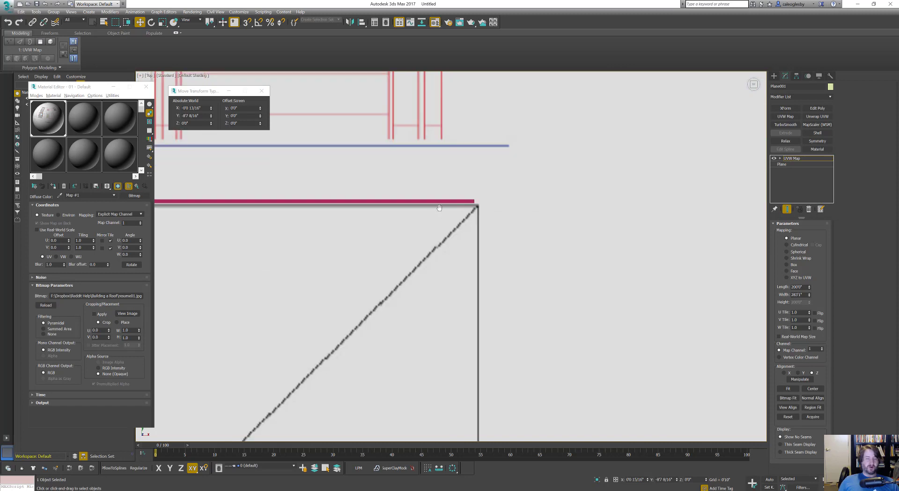
- Compare both ends of the 100-foot box with the roof plan's corners and nudge the mapping gizmo along X to even out the overhang
scroll(437, 208, down, 2)
middle_drag(437, 210, 543, 224)
middle_drag(467, 219, 656, 201)
middle_drag(401, 209, 498, 217)
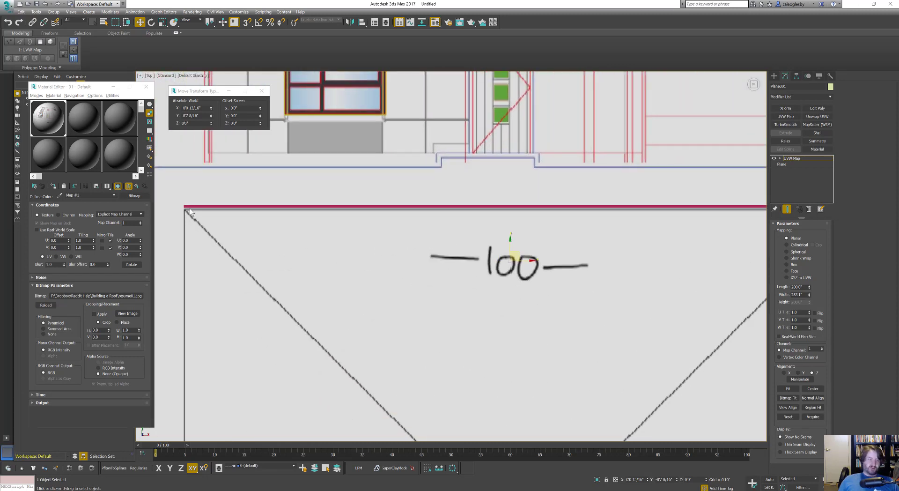
scroll(490, 228, down, 2)
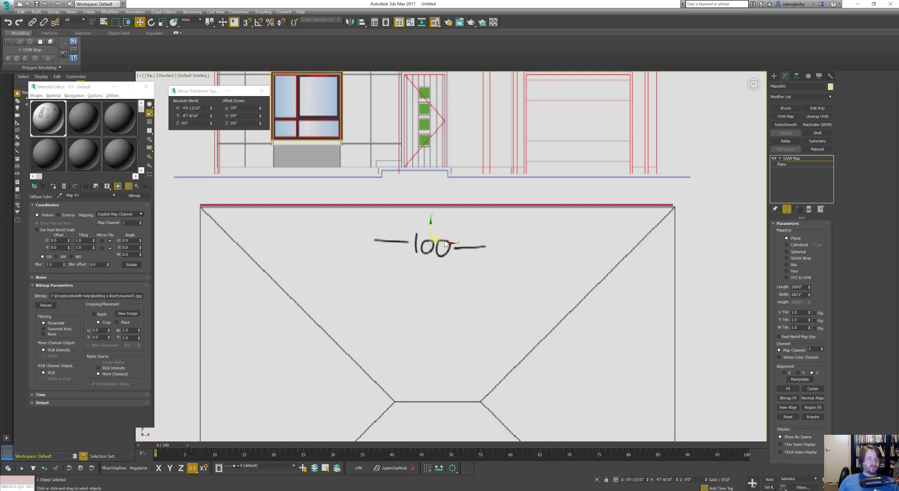
drag(448, 242, 446, 243)
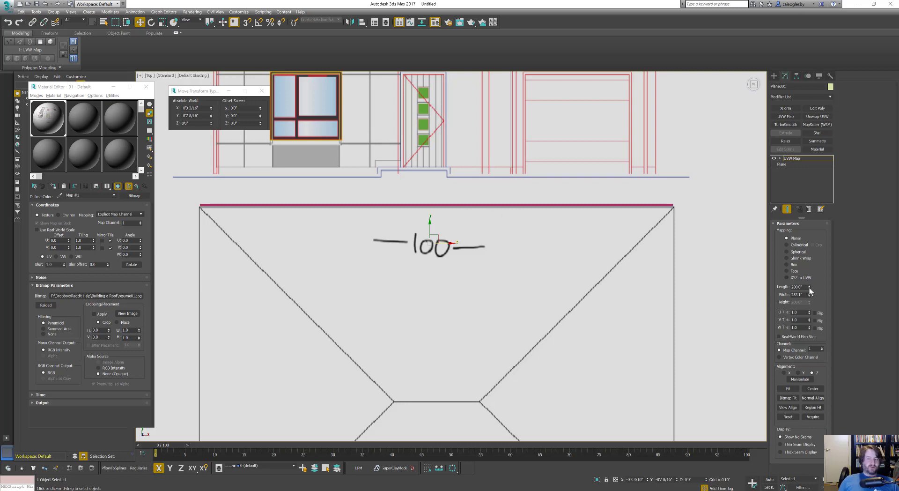
- Scale the mapping gizmo down slightly with Scale Transform Type-In until the roof plan's upper edge matches the box's length
drag(810, 288, 813, 304)
right_click(814, 304)
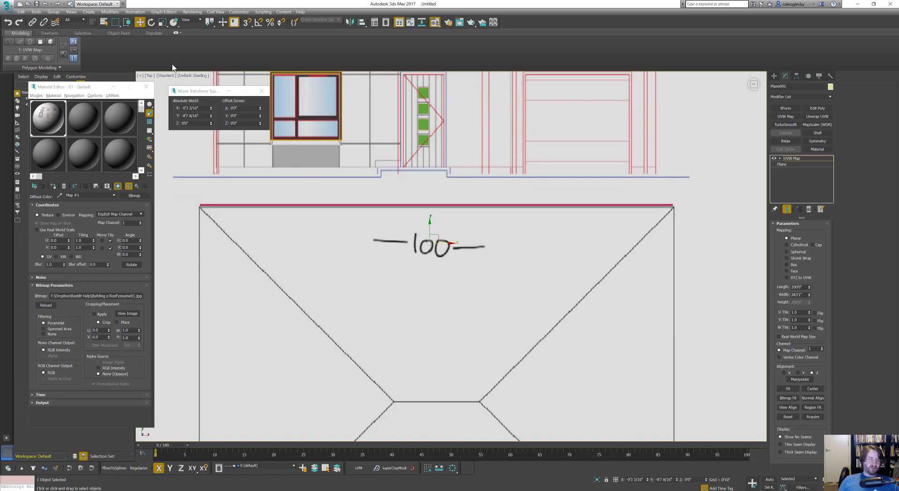
click(164, 23)
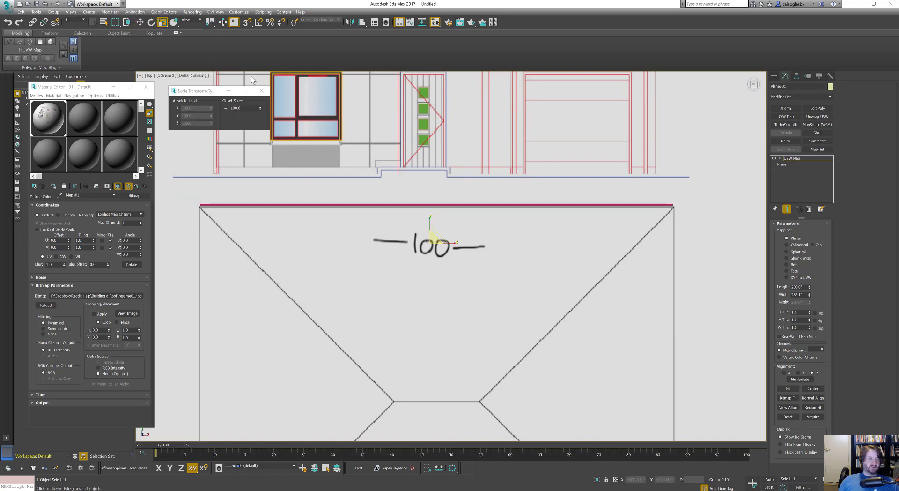
key(r)
key(r)
key(r)
click(262, 91)
right_click(165, 24)
drag(208, 92, 214, 123)
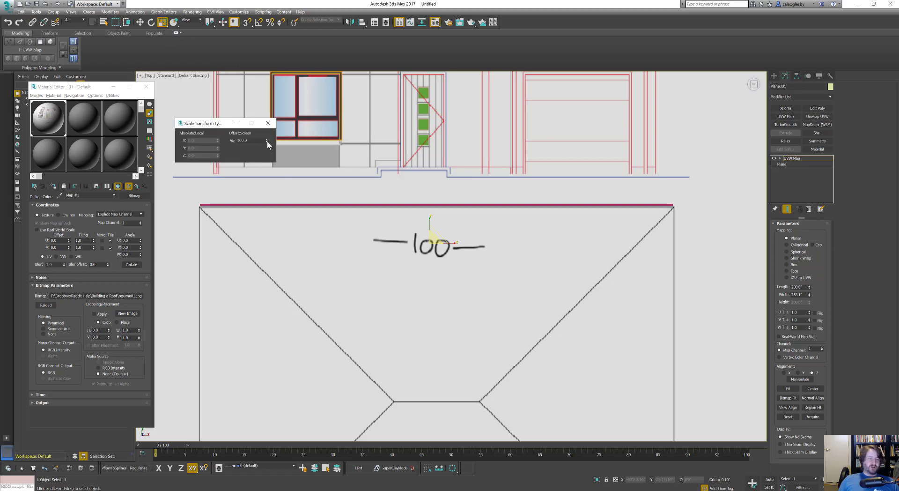
drag(267, 141, 266, 164)
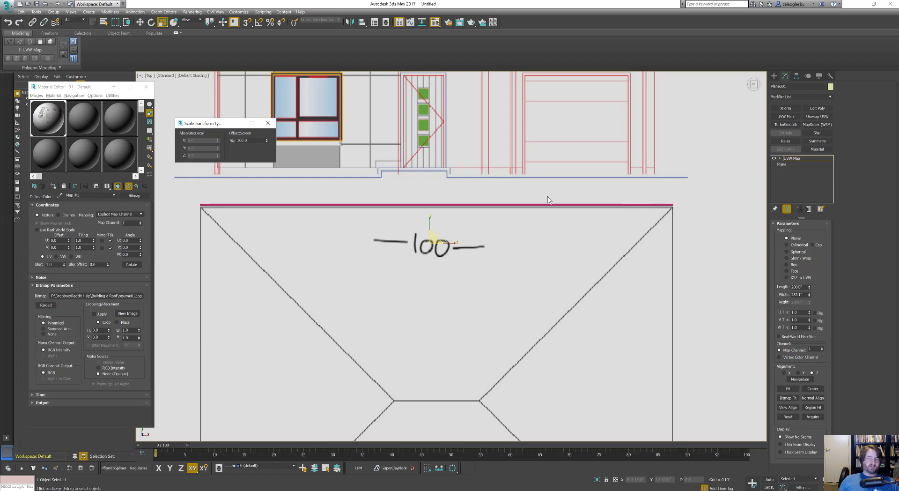
scroll(320, 202, up, 6)
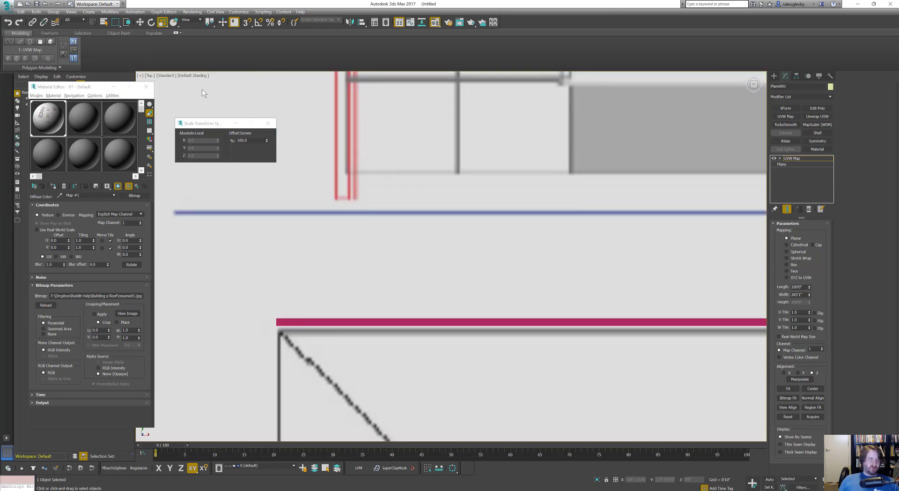
- Set the viewport display resolution to 4096 pixels for baked procedural maps and the viewport background/environment in Viewport Configuration
click(197, 74)
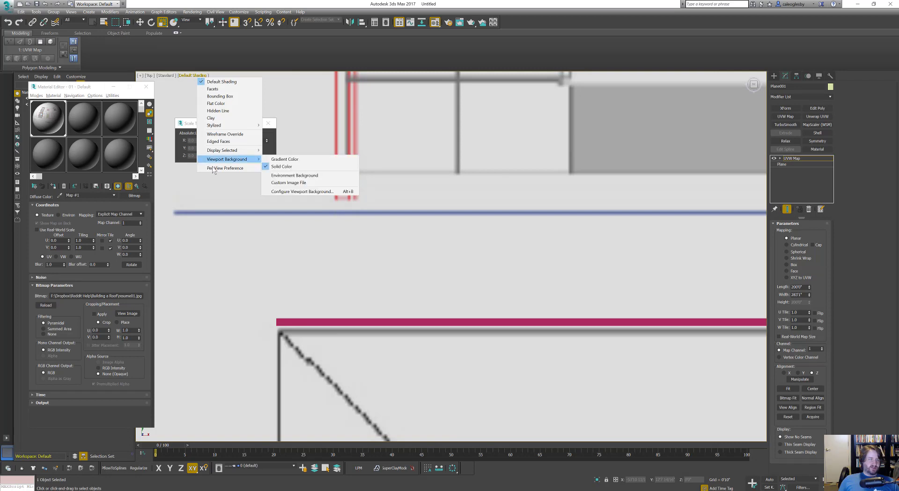
click(167, 75)
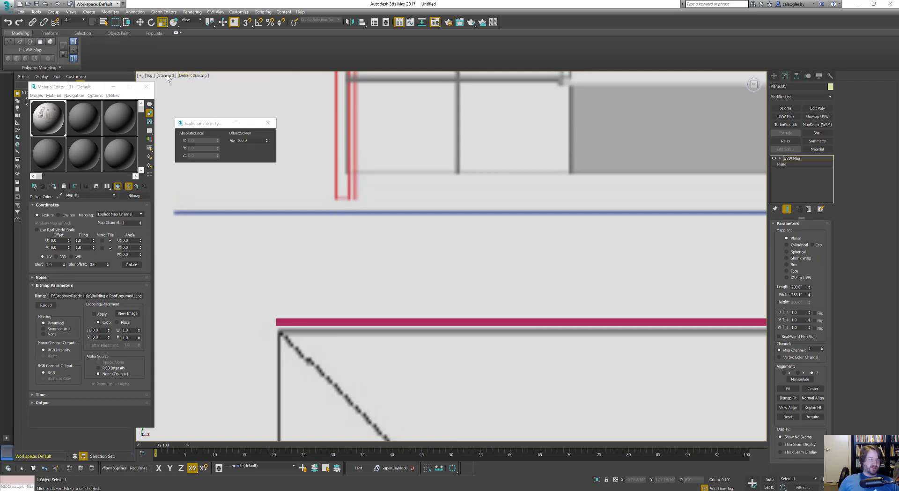
click(167, 75)
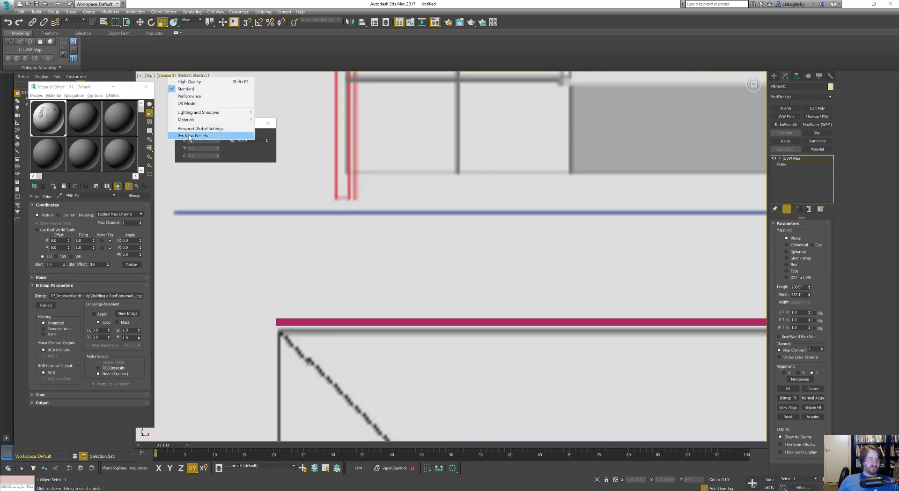
click(148, 76)
click(140, 76)
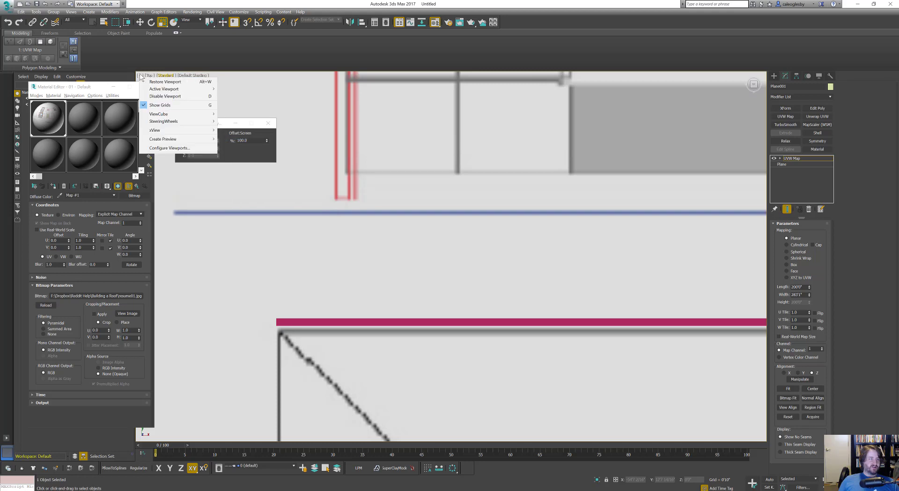
click(168, 148)
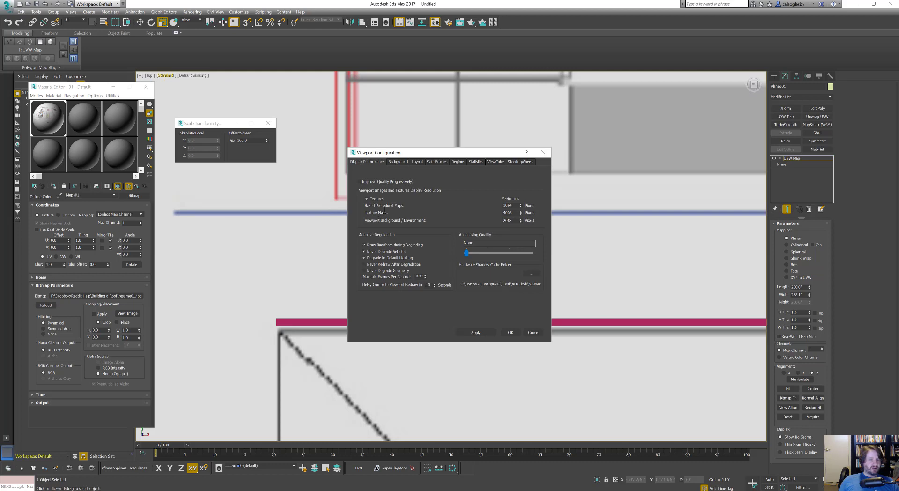
click(517, 212)
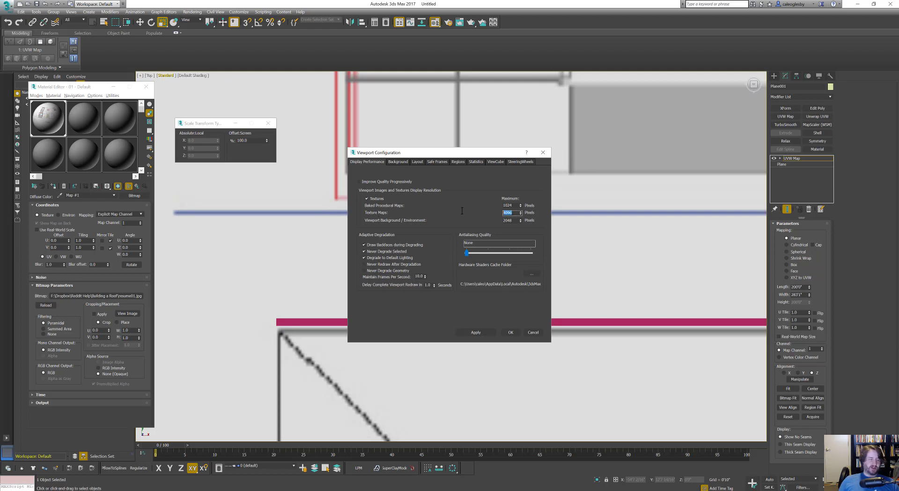
click(516, 219)
drag(514, 213, 459, 209)
double_click(514, 205)
text(4096)
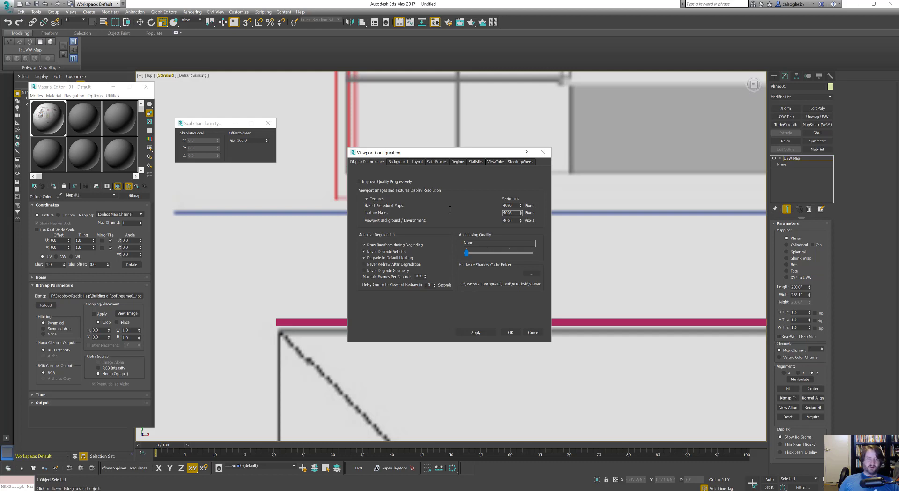
key(Right)
click(489, 333)
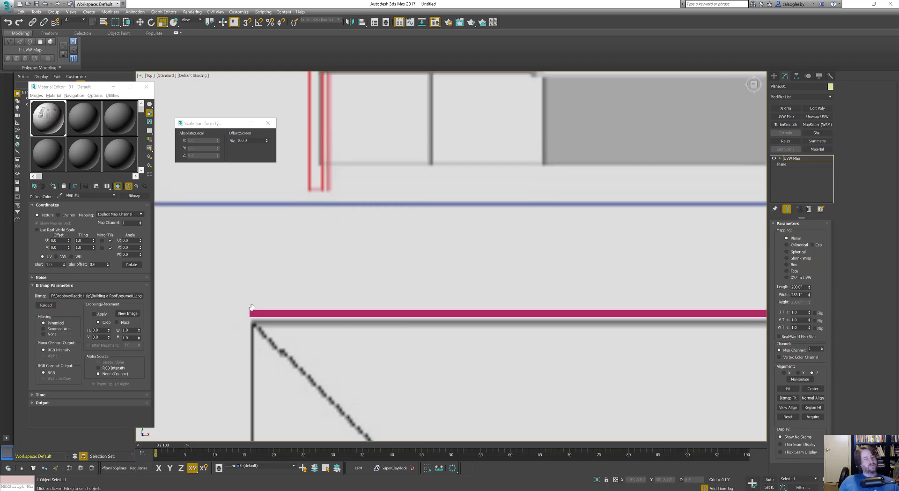
- Examine the roof plan's alignment with the 100-foot box, both up close and across the whole reference plane
scroll(255, 307, down, 3)
middle_drag(475, 321, 392, 303)
scroll(395, 302, down, 1)
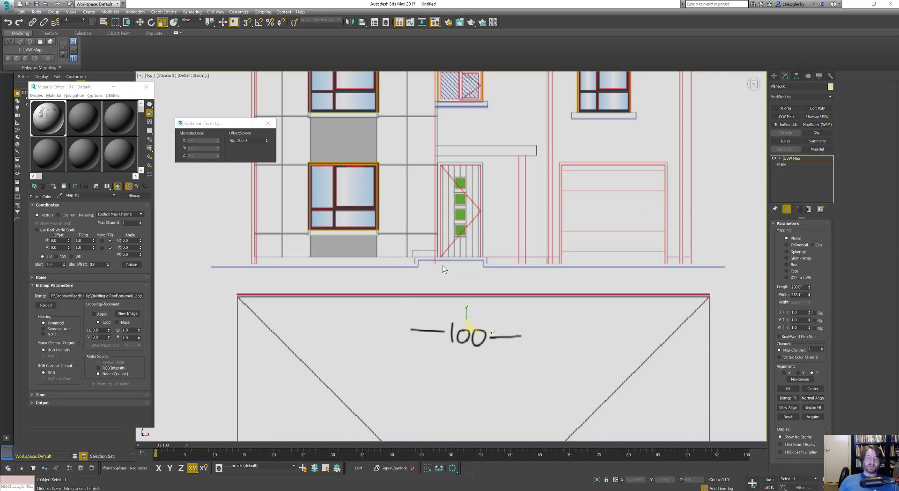
scroll(442, 265, down, 2)
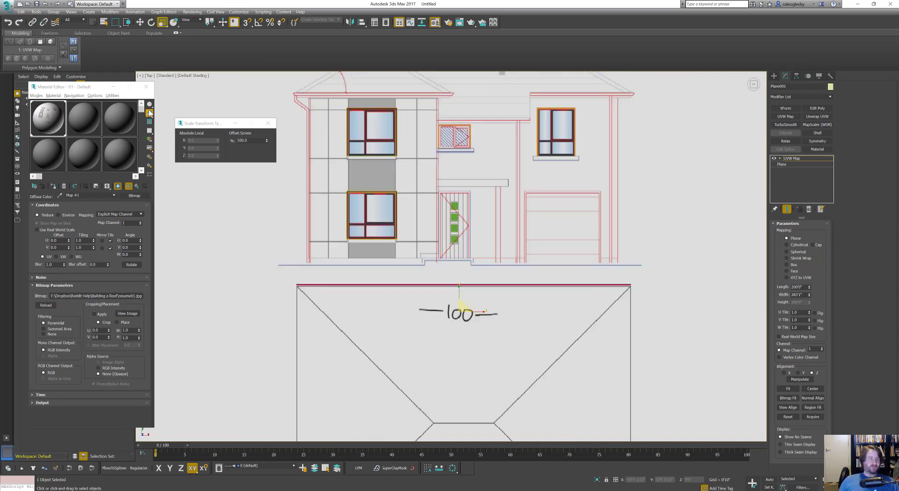
mouse_move(439, 294)
middle_down()
mouse_move(400, 268)
mouse_move(406, 274)
middle_up()
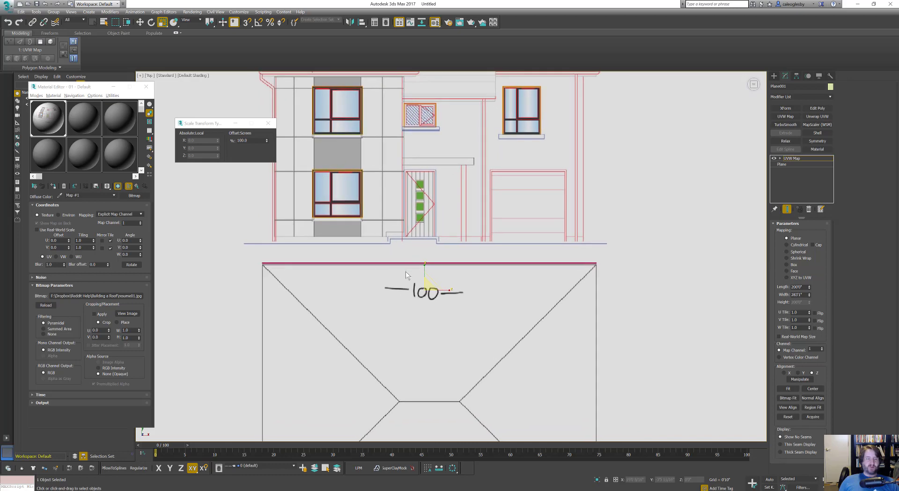
scroll(502, 283, down, 5)
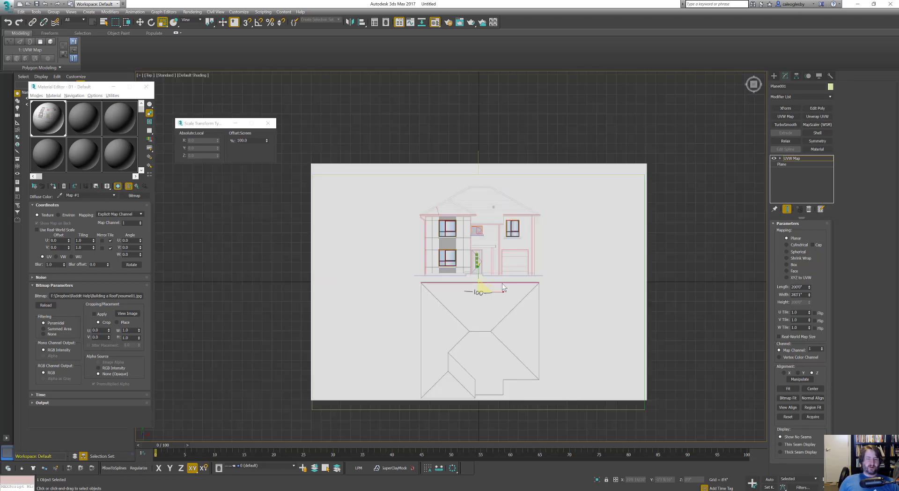
scroll(502, 283, up, 5)
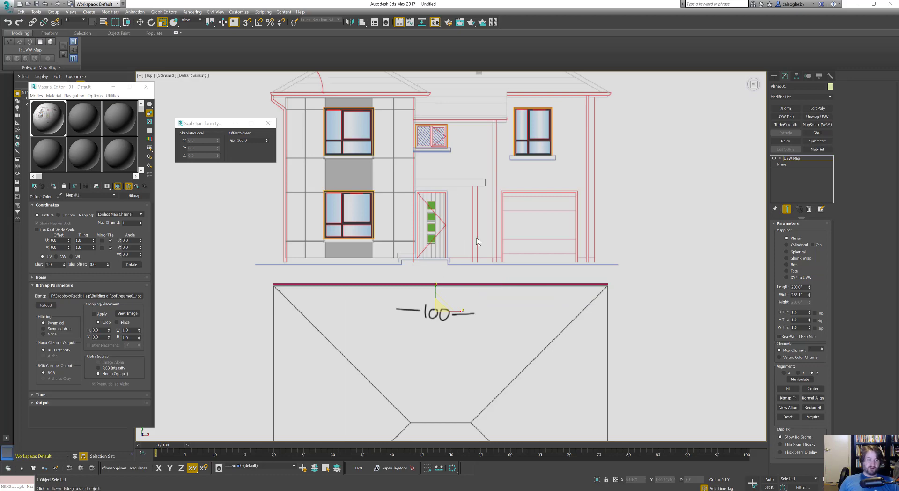
middle_drag(477, 240, 478, 209)
scroll(478, 209, down, 5)
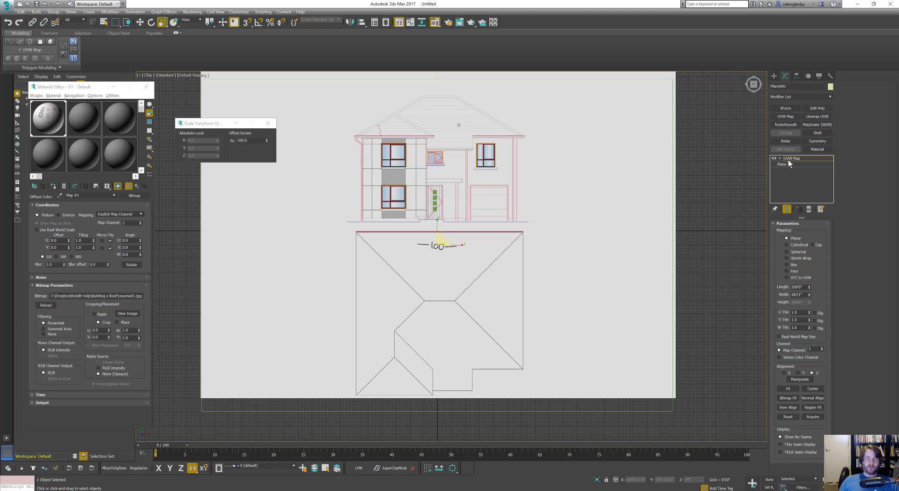
- Copy the reference plane about 394 feet along X in the Perspective view and name the copy "sized image"
key(alt+w)
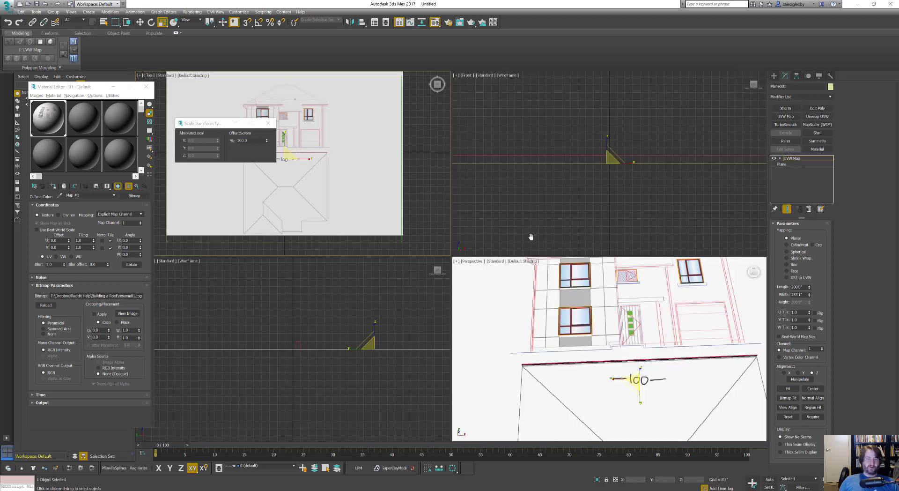
scroll(577, 309, down, 8)
alt+middle_drag(577, 309, 598, 344)
key(w)
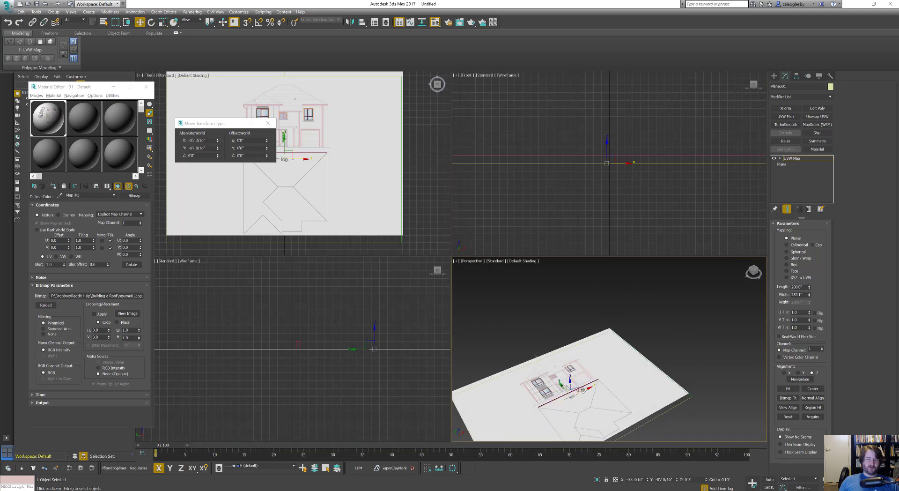
drag(591, 384, 745, 328)
key(ctrl+z)
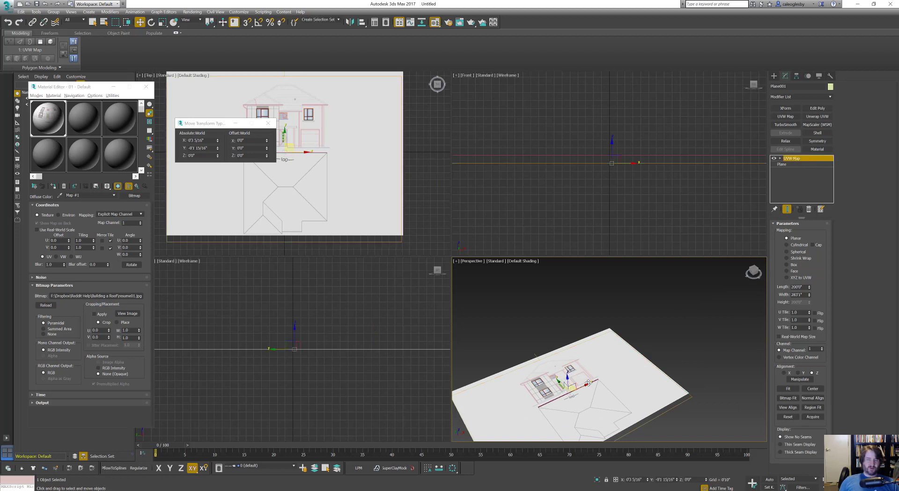
shift+drag(573, 383, 756, 286)
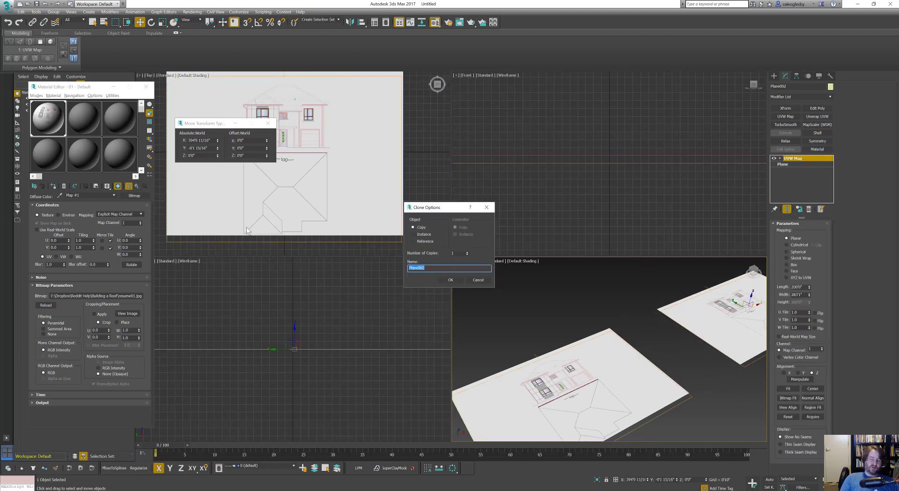
text(sized)
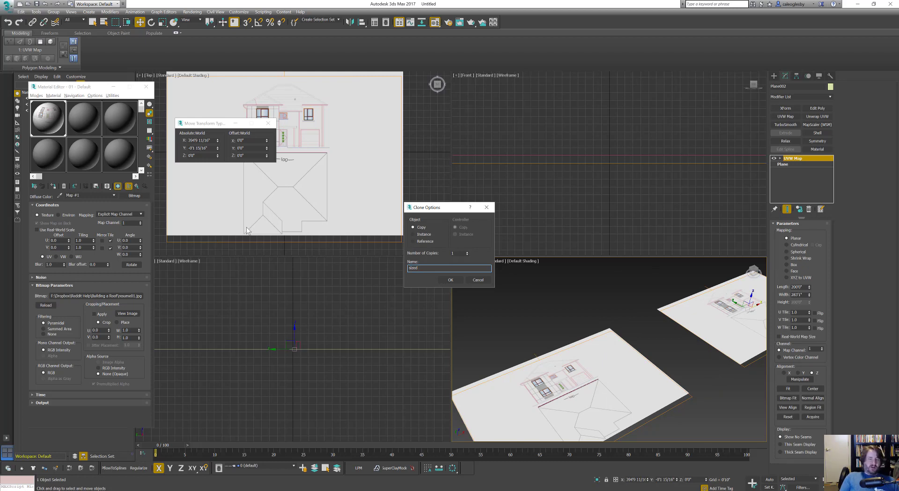
text( image)
key(Return)
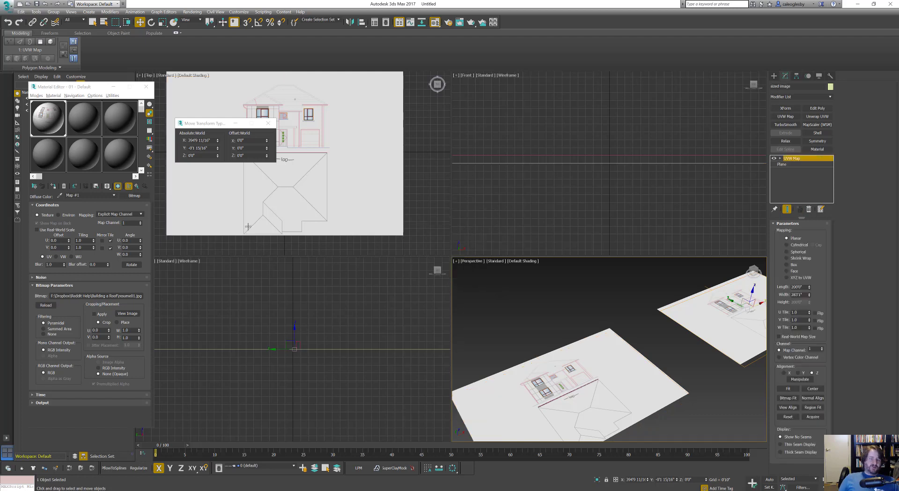
- Select the original reference plane and maximize the Perspective viewport, framing its elevation drawing and roof plan
scroll(609, 330, up, 5)
click(642, 323)
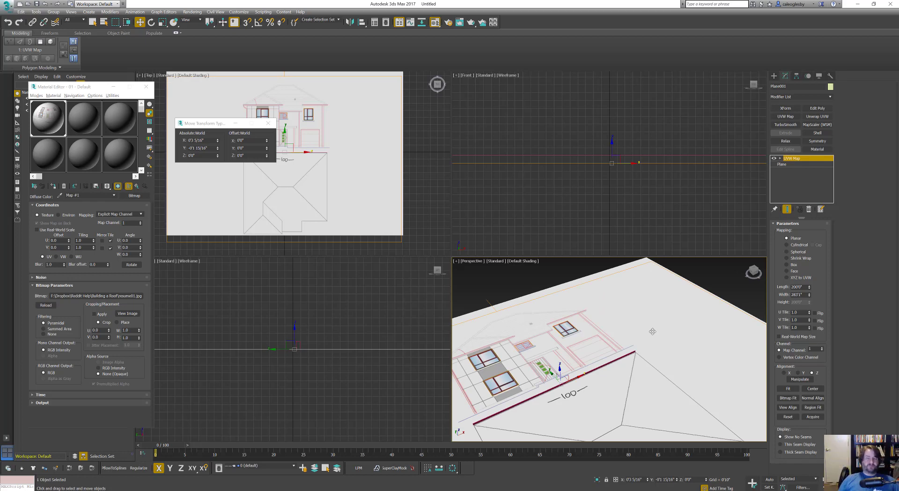
scroll(627, 323, up, 3)
key(alt+w)
scroll(549, 303, down, 4)
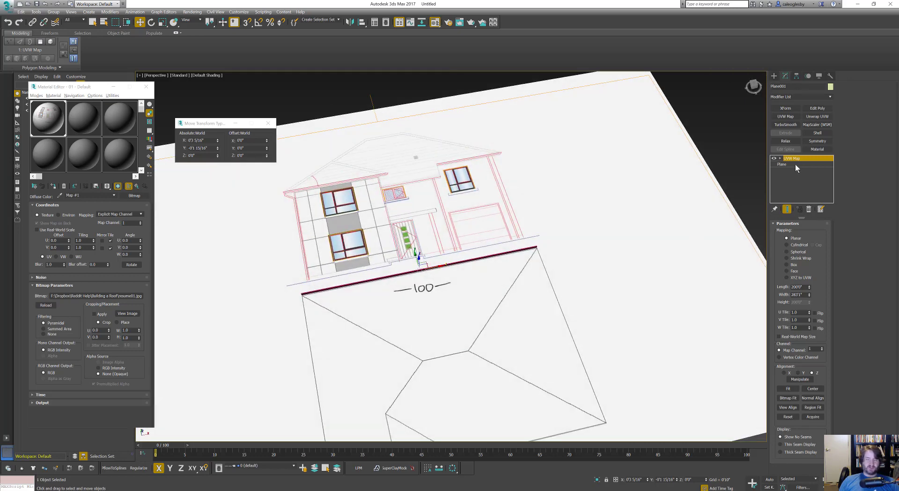
- Set the reference plane's length and width segments to 1 beneath its UVW Map modifier, checking the grid in wireframe
click(799, 164)
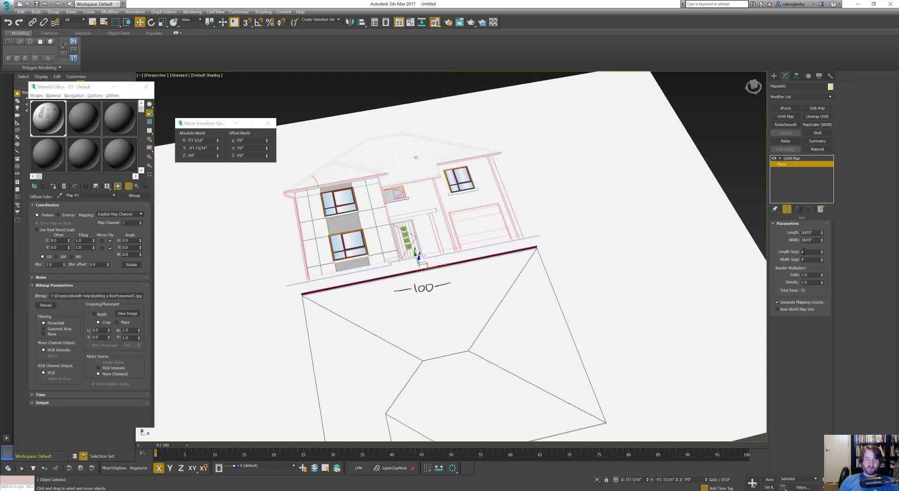
key(F3)
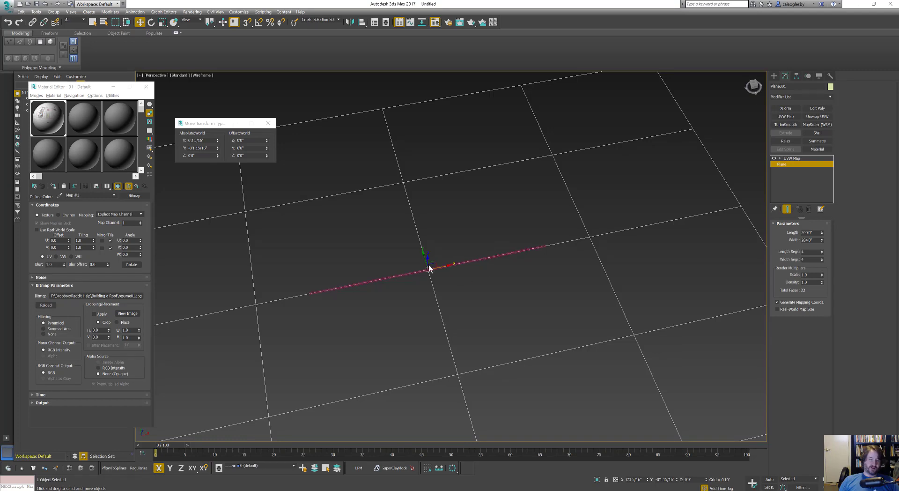
scroll(470, 192, down, 3)
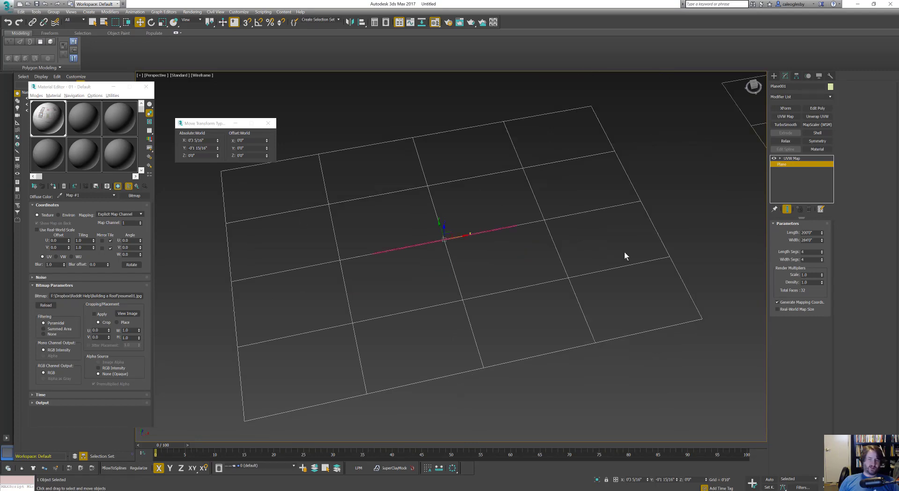
right_click(823, 253)
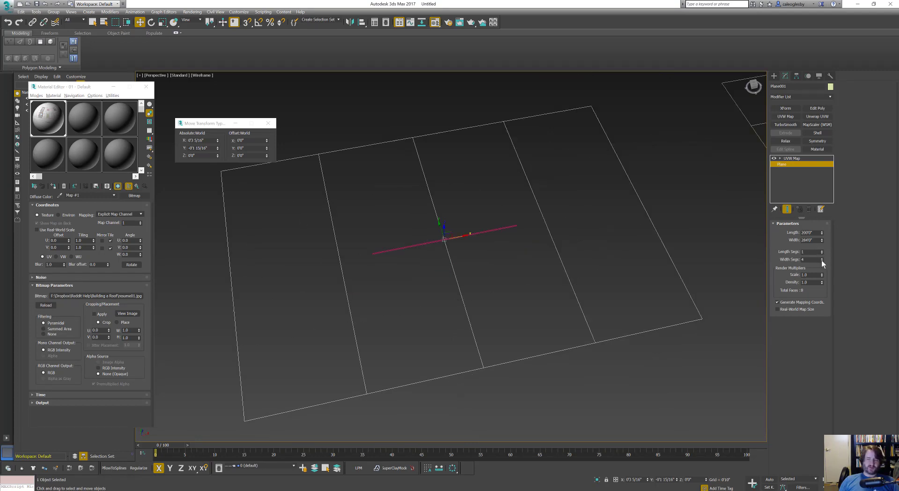
right_click(822, 260)
key(F3)
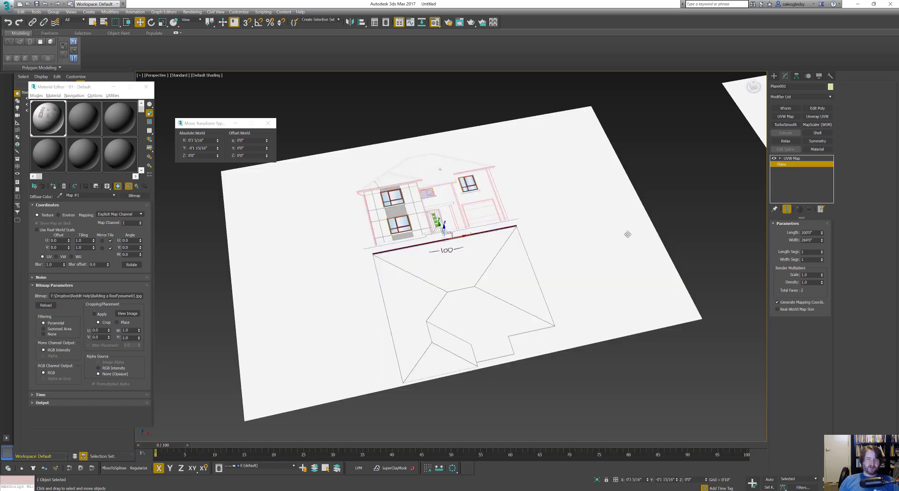
- Insert an Edit Poly modifier between the reference plane's base and its UVW Map, and select the whole plane at Element level
click(817, 108)
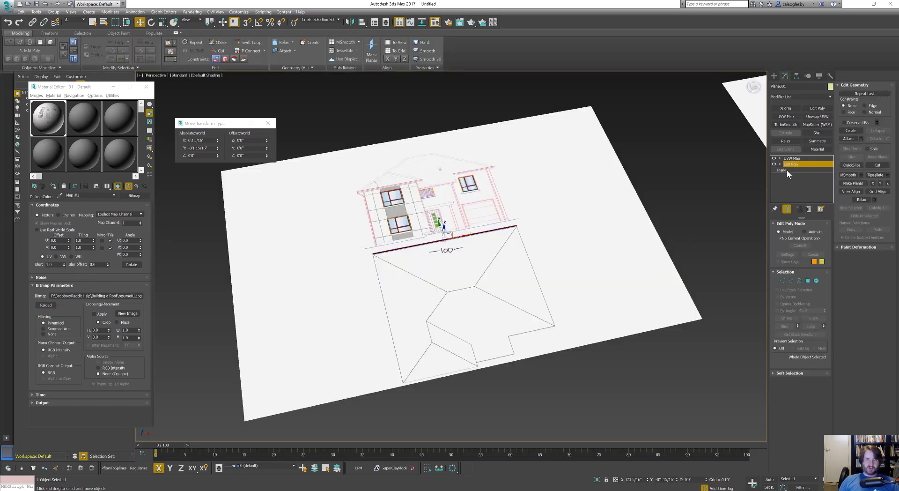
click(816, 280)
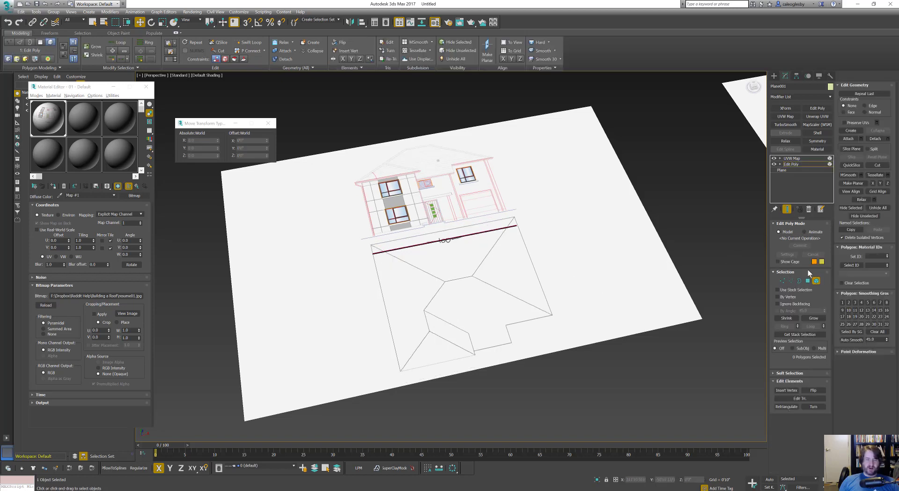
click(585, 250)
click(816, 280)
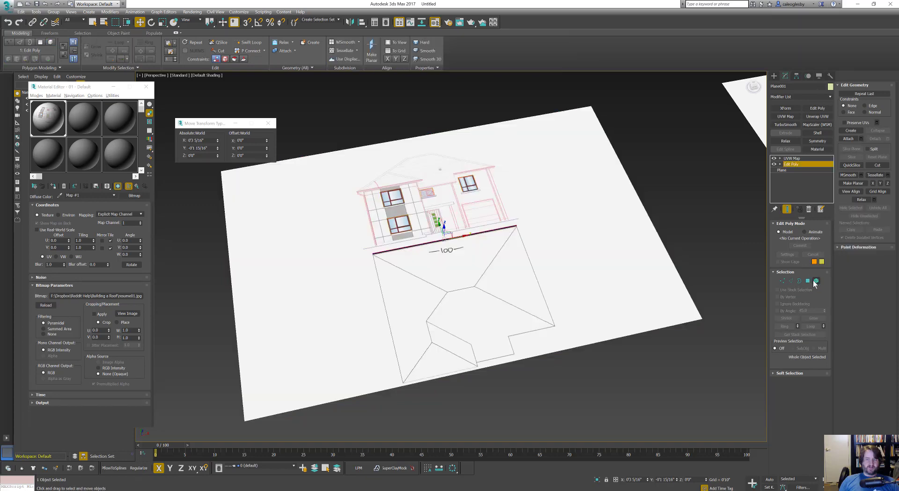
click(816, 281)
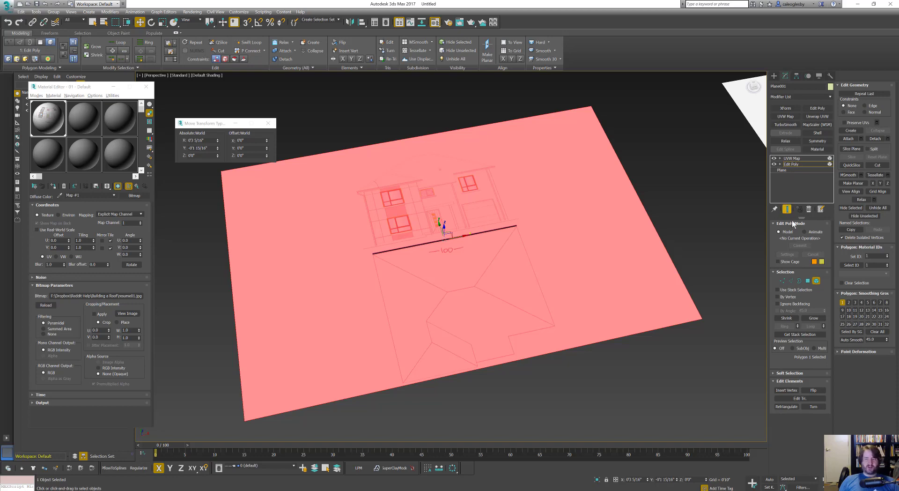
- Turn off the shading of selected faces so the selected plane is marked only by its outline
key(F2)
key(F2)
key(F2)
key(F2)
key(F2)
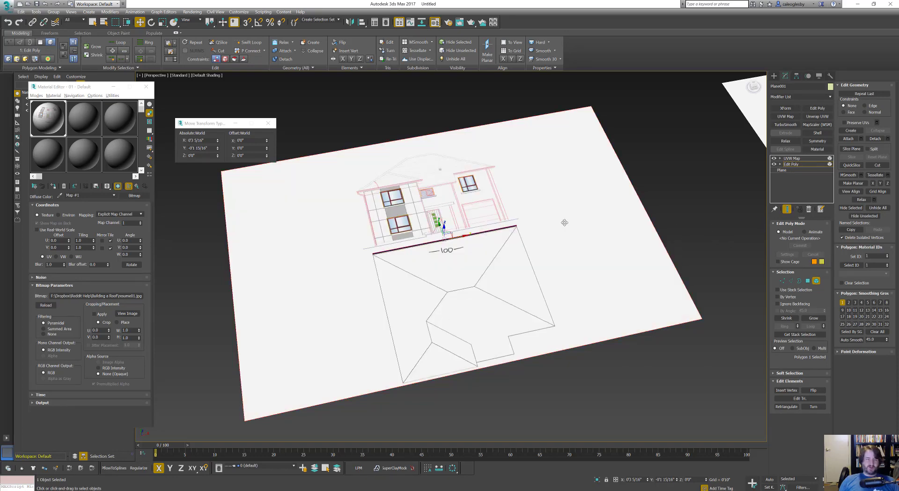
- Select all four vertices of the plane and scale them inward along X to just outside the roof plan's width
click(782, 281)
drag(737, 360, 736, 358)
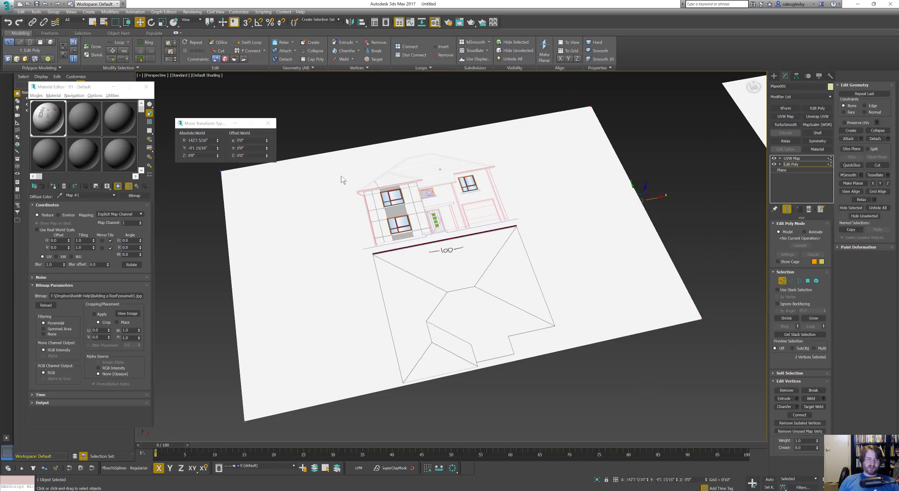
key(ctrl+a)
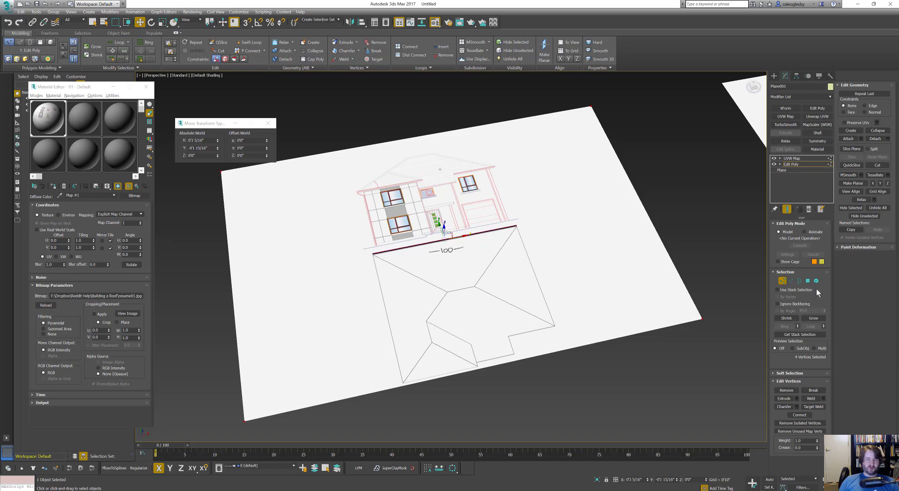
key(r)
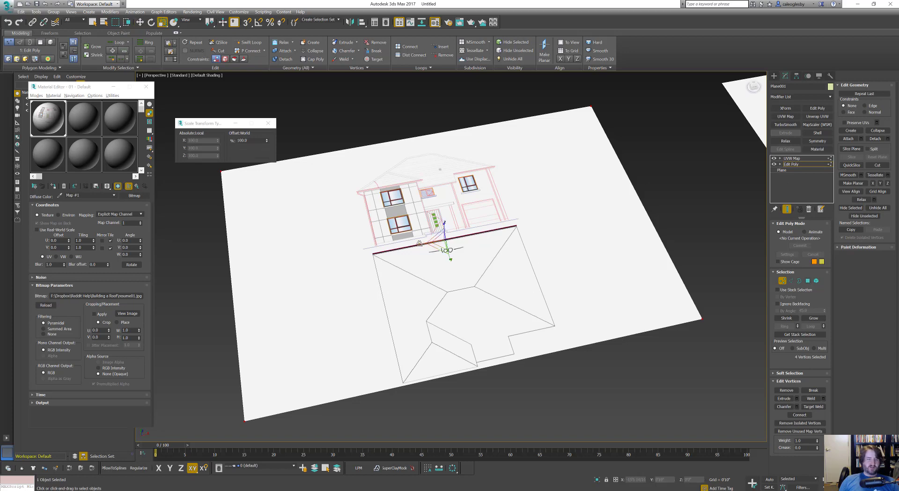
drag(420, 251, 446, 240)
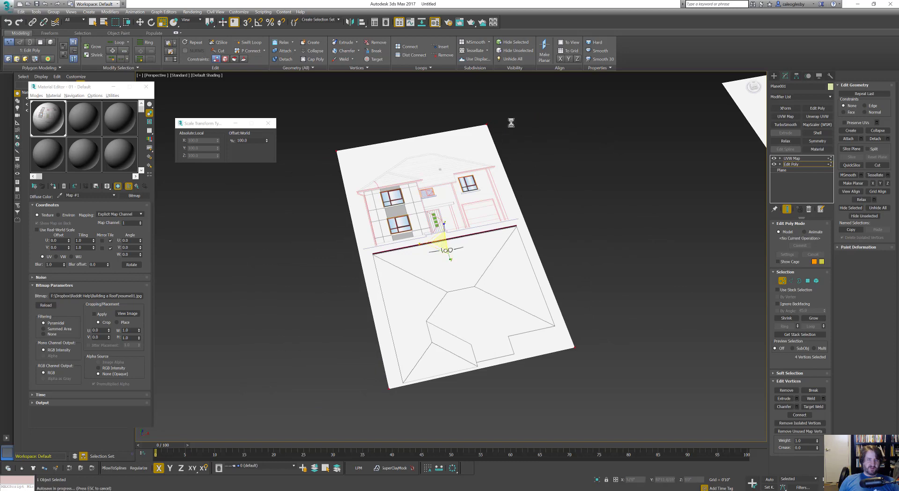
- Move the two vertices above the elevation drawing along Y to about 3'2", cropping the plane to the roof plan
drag(328, 173, 328, 173)
alt+middle_drag(401, 133, 411, 137)
key(w)
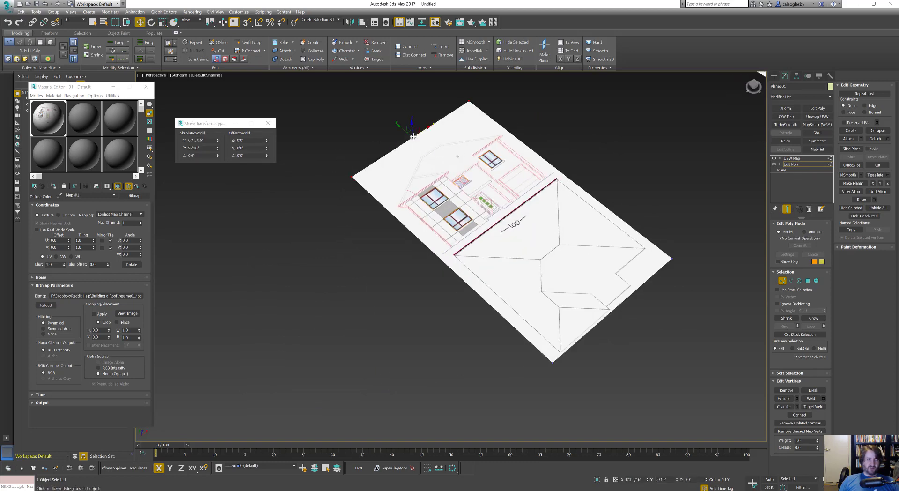
drag(402, 131, 487, 206)
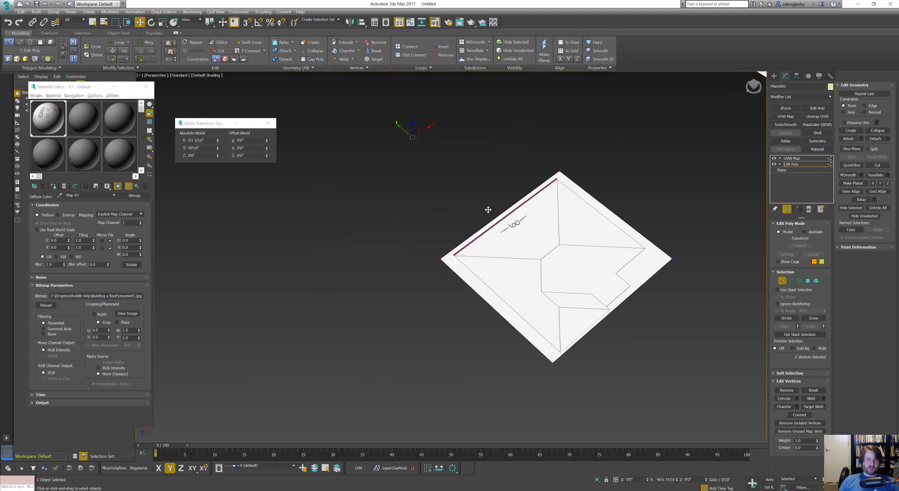
alt+drag(610, 273, 586, 277)
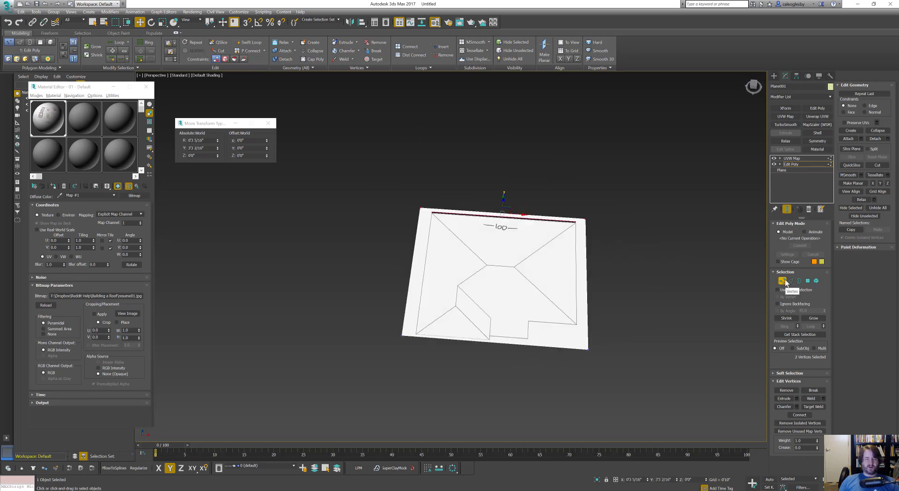
- Leave vertex editing and rename the cropped plane "Guide - Roof"
click(783, 281)
scroll(564, 262, up, 3)
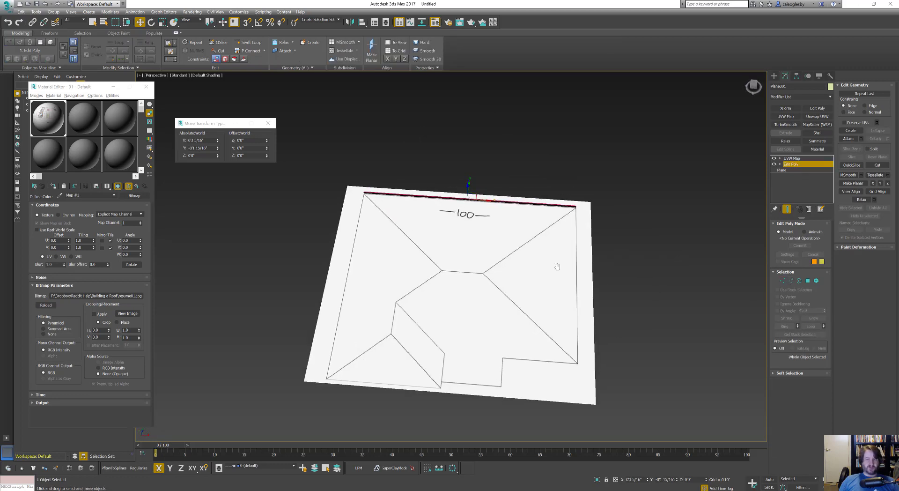
click(790, 86)
text(Guide)
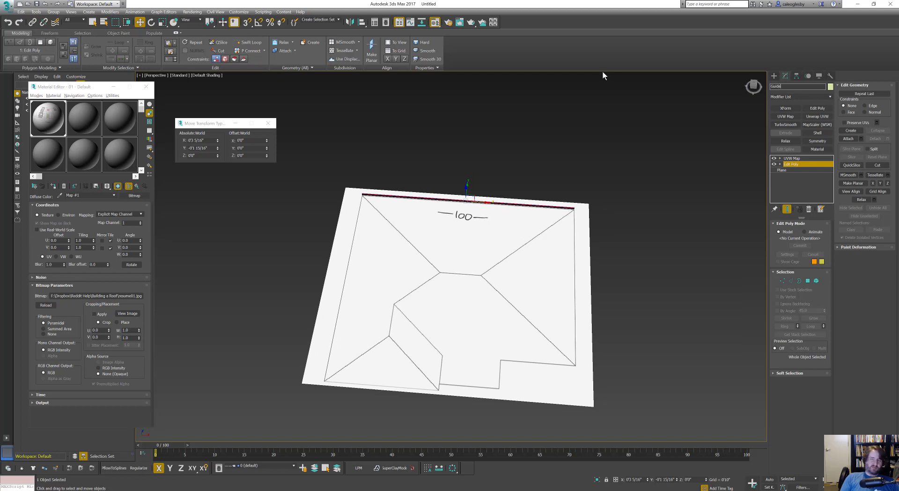
text( - Roof)
key(Return)
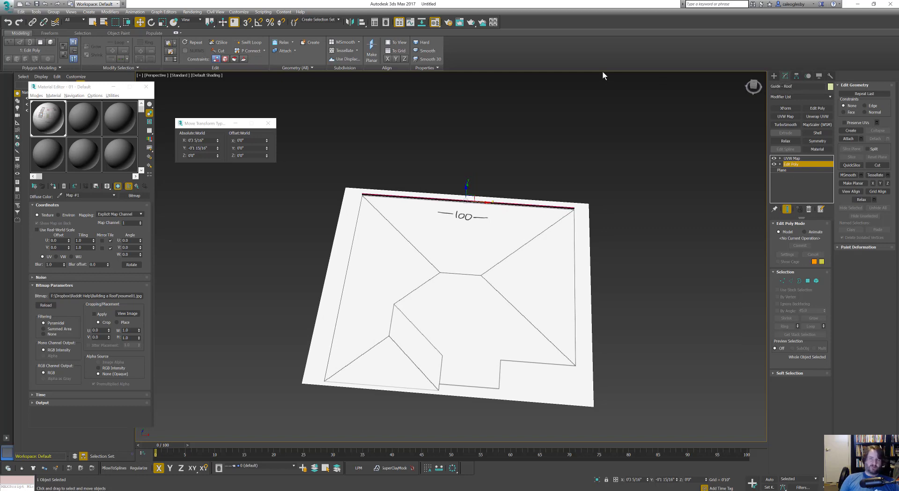
- Copy the roof guide plane about 118 feet along Y, beyond the 100-foot box
key(1)
alt+middle_drag(557, 200, 478, 199)
click(794, 75)
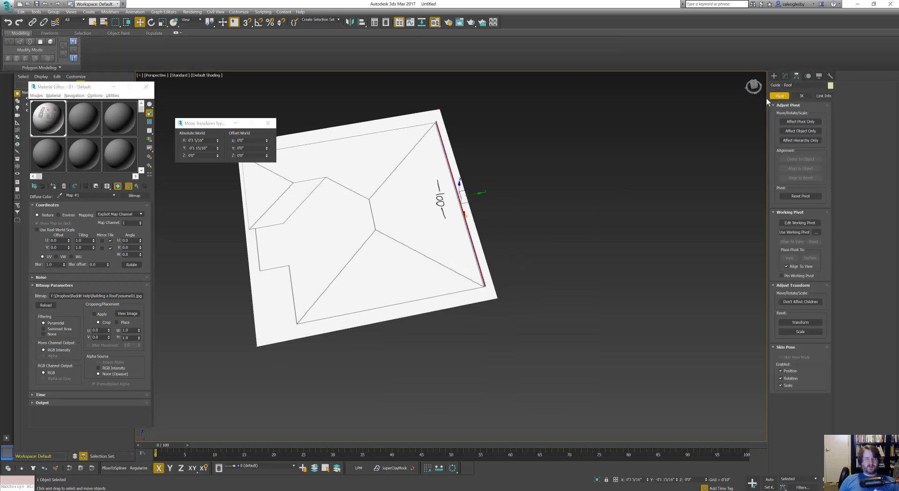
shift+drag(479, 193, 714, 151)
click(451, 280)
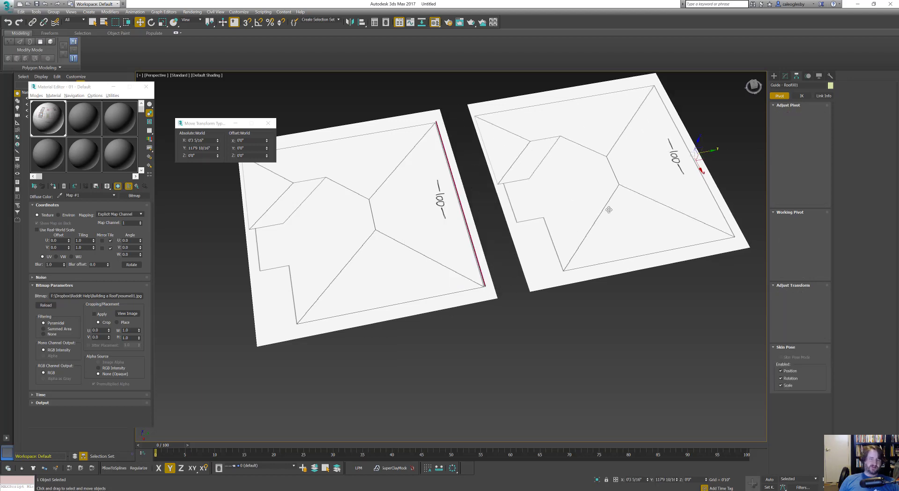
middle_drag(606, 205, 570, 255)
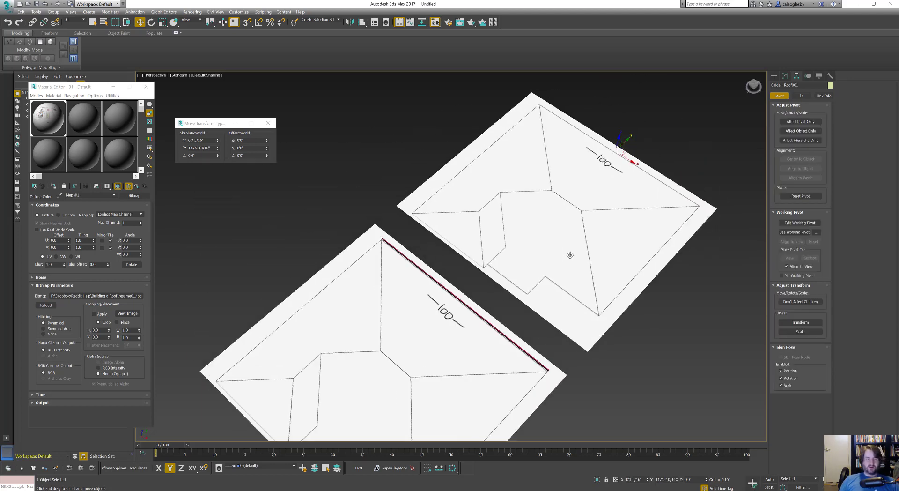
- Move the copied plane's UVW Map gizmo along Y to about 4'4" so the plane shows the house elevation
click(785, 75)
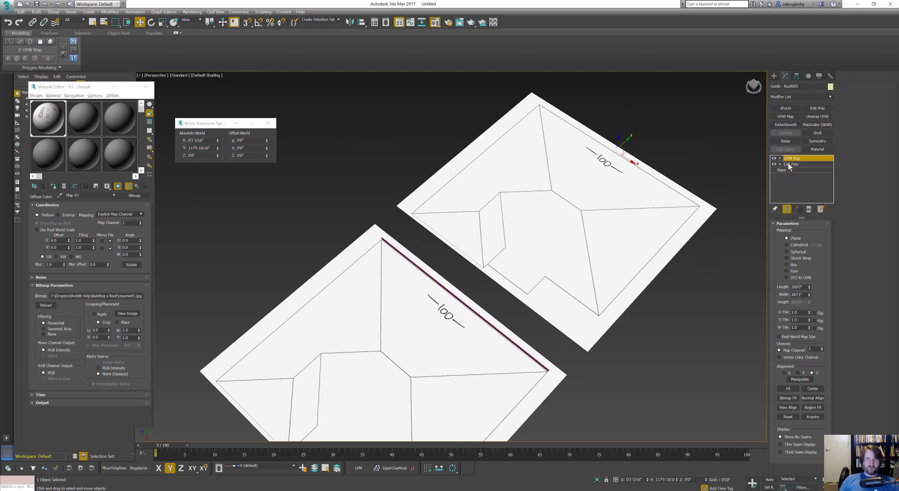
key(1)
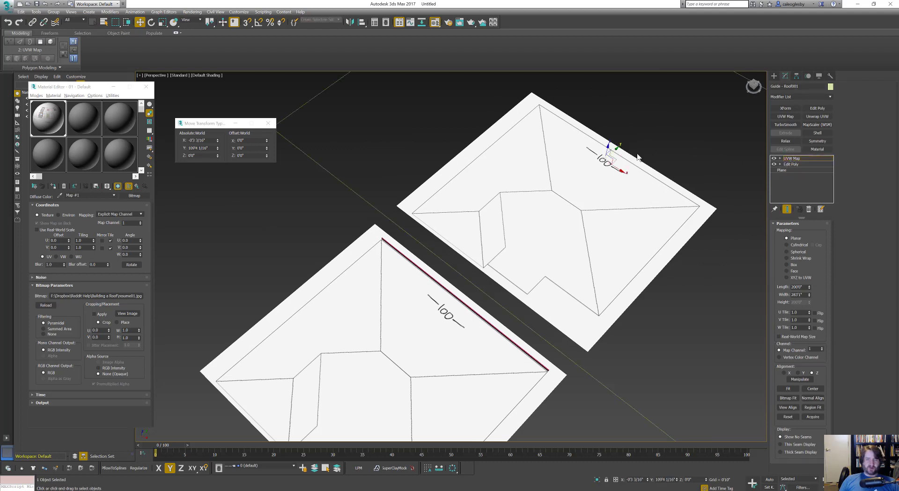
drag(615, 148, 474, 277)
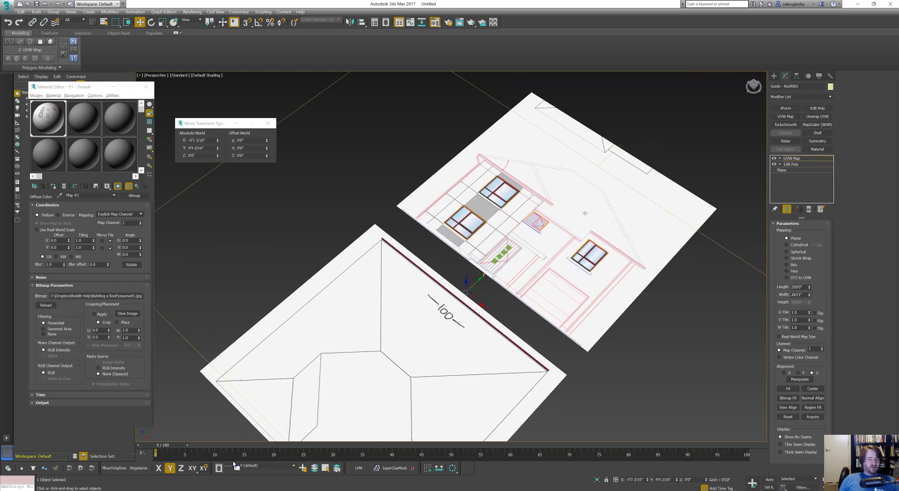
- Switch to Photoshop and examine the elevation's ground line, front door base and garage base above the roof plan
key(alt+Tab)
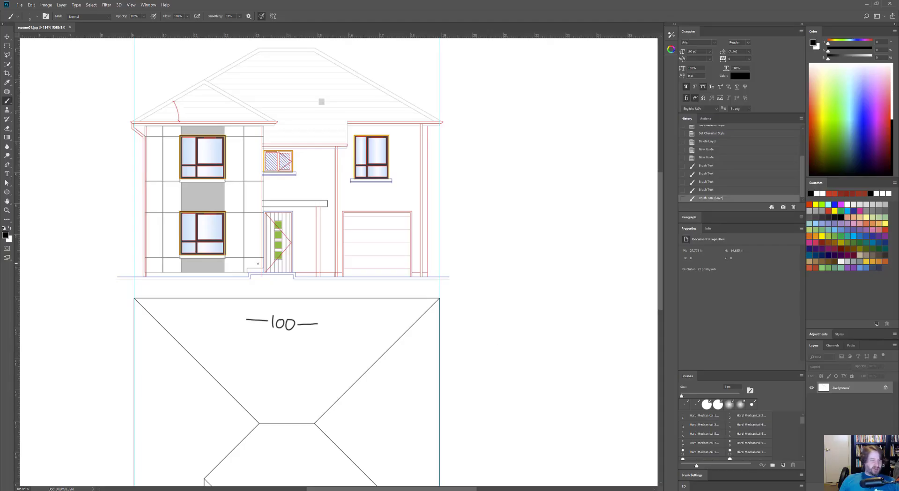
key(z)
drag(259, 279, 389, 274)
drag(455, 276, 339, 277)
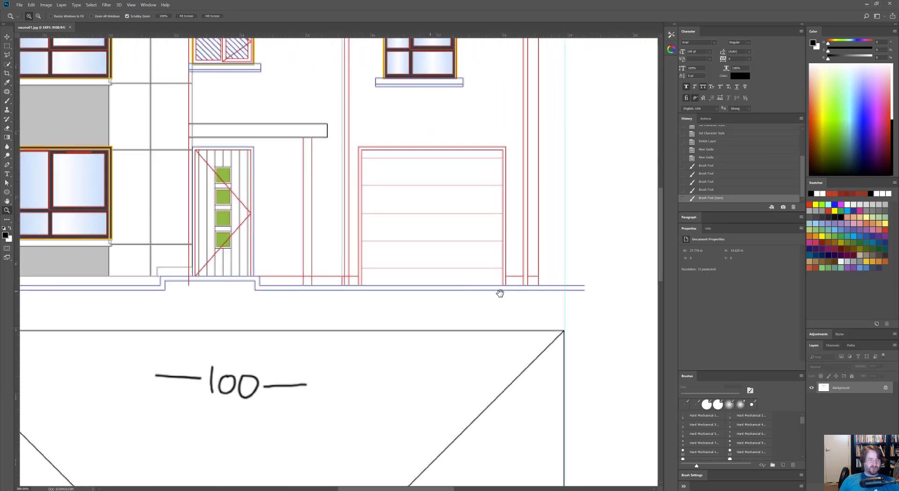
key(alt)
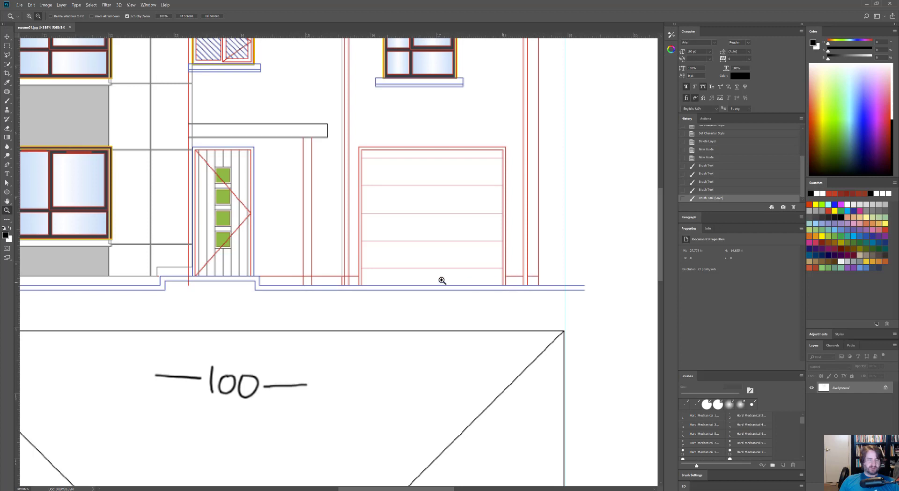
scroll(441, 281, left, 5)
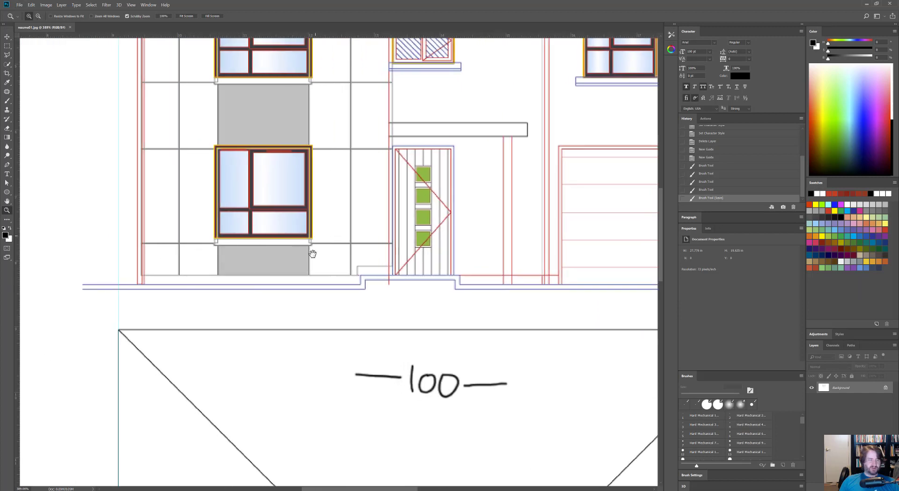
drag(312, 254, 307, 300)
drag(306, 300, 255, 305)
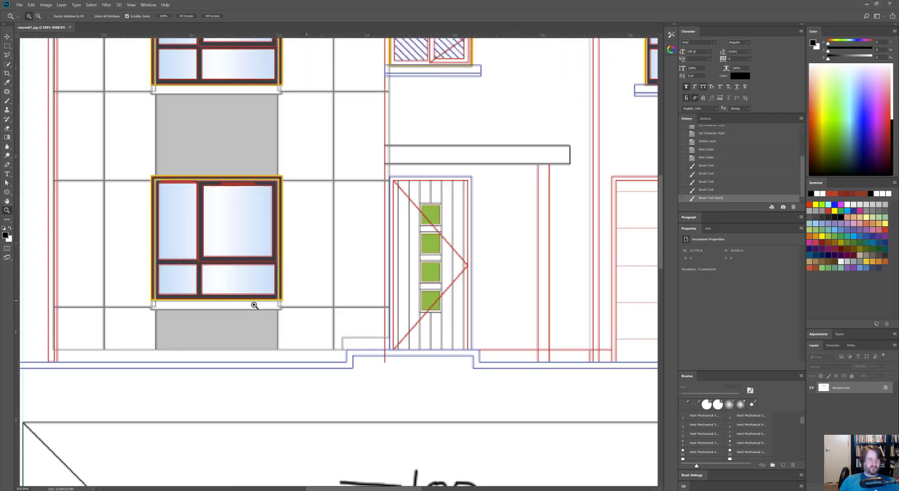
- Return to 3ds Max and nudge the copied plane's UVW Map gizmo along Y to about 3'10", aligning the ground line with the plane's edge
key(alt+Tab)
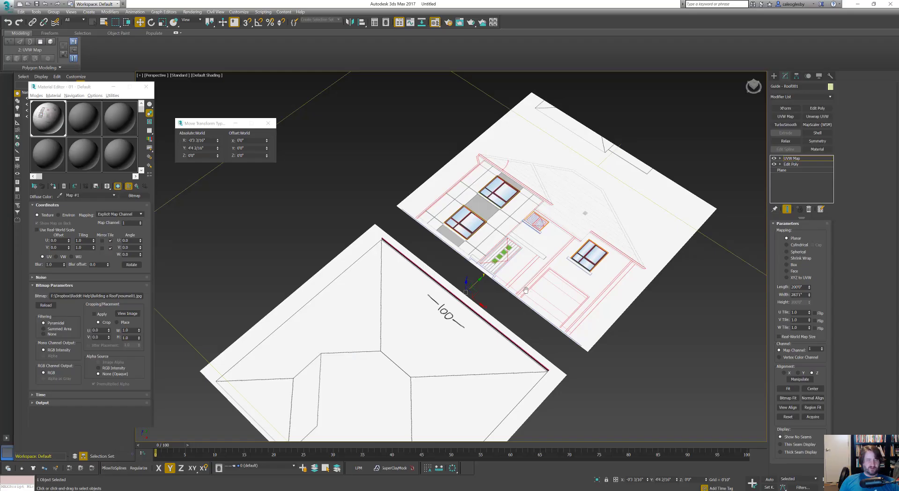
scroll(526, 290, up, 6)
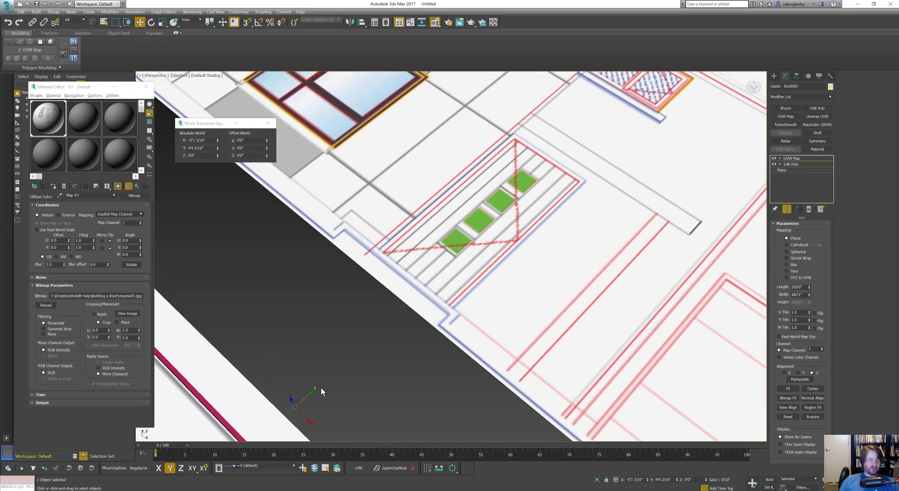
drag(308, 396, 304, 399)
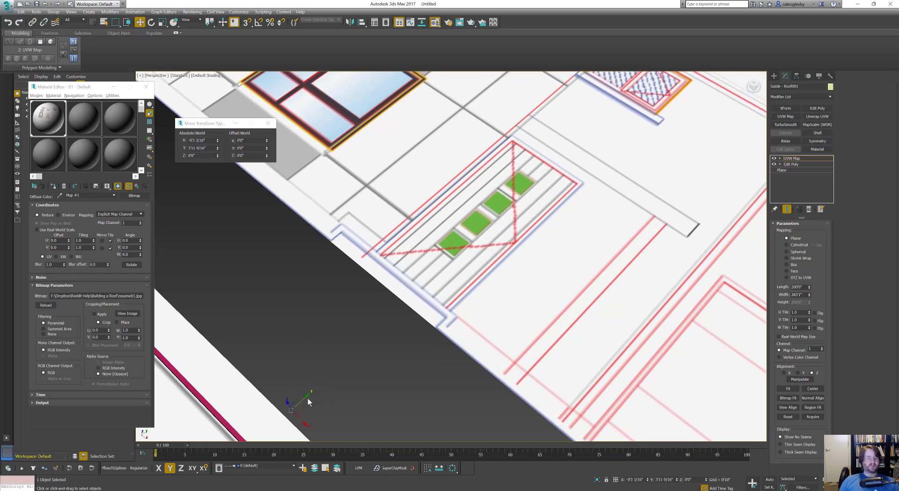
drag(305, 397, 304, 397)
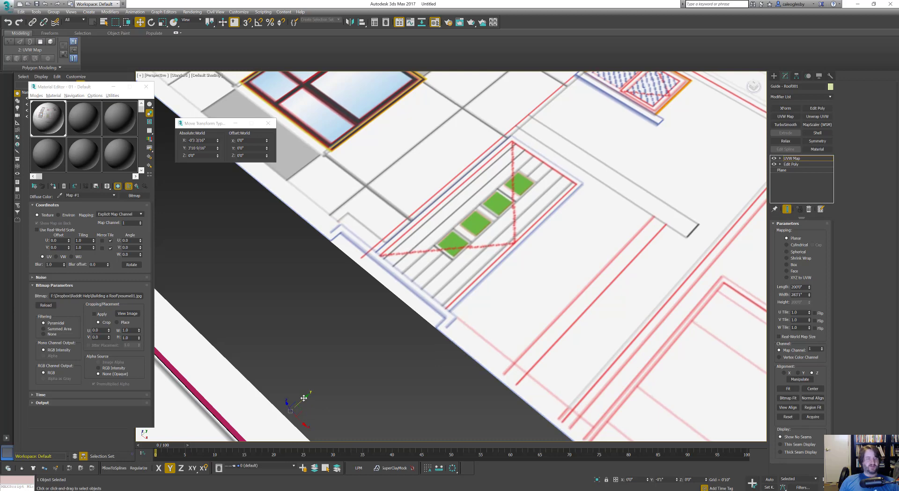
- Leave the UVW Map gizmo and align the elevation plane's pivot to its own minimum in Y only
scroll(449, 317, down, 6)
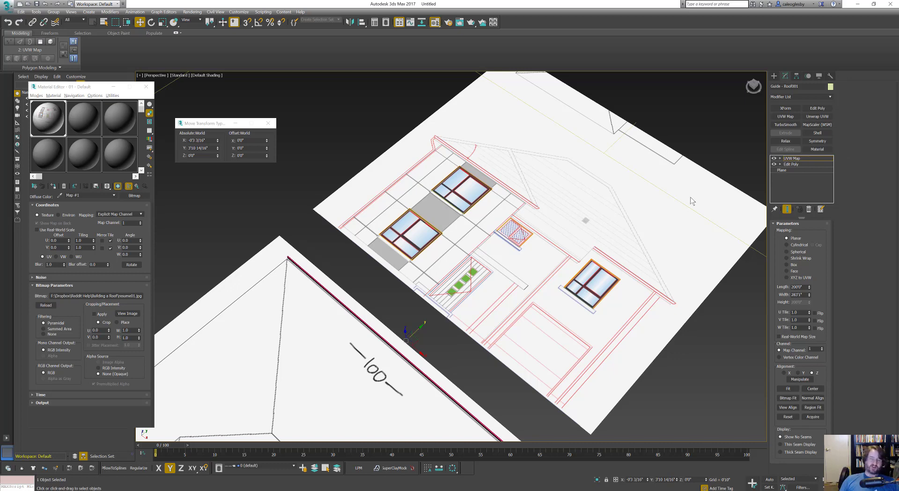
middle_drag(471, 248, 516, 193)
scroll(516, 192, down, 3)
click(797, 159)
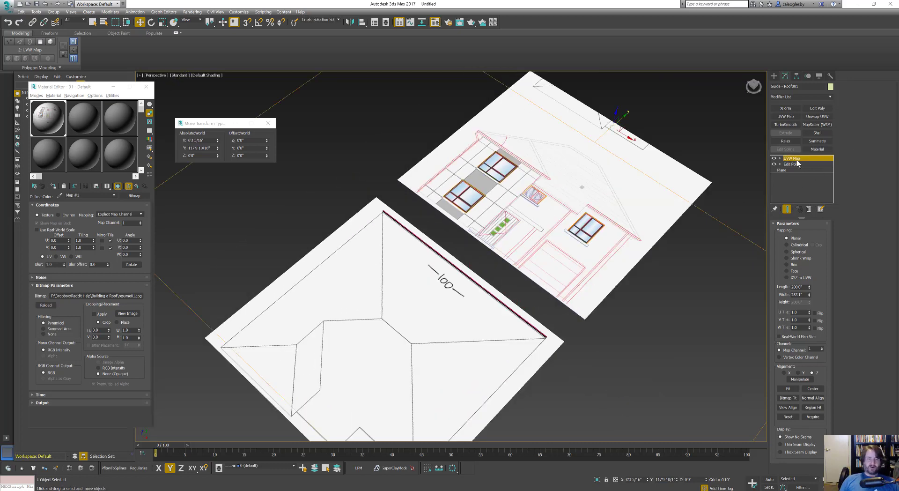
mouse_move(665, 155)
alt+middle_down()
mouse_move(647, 155)
mouse_move(662, 140)
alt+middle_up()
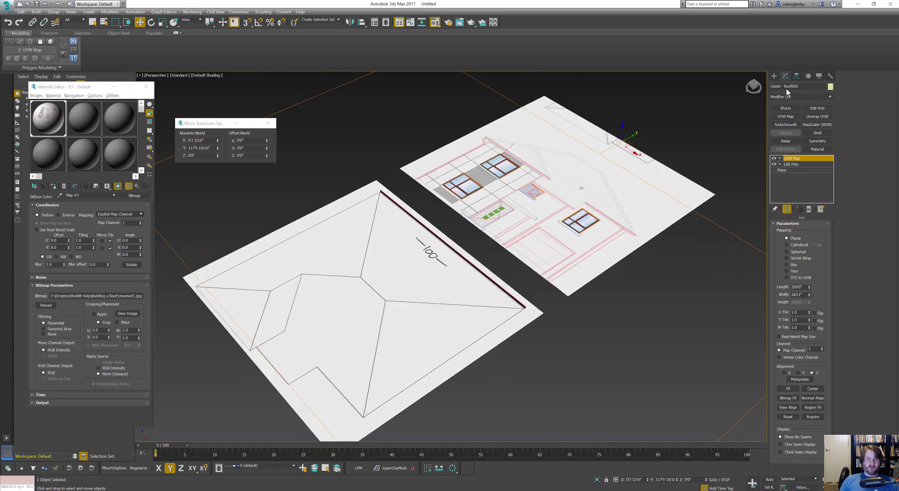
click(797, 77)
click(794, 123)
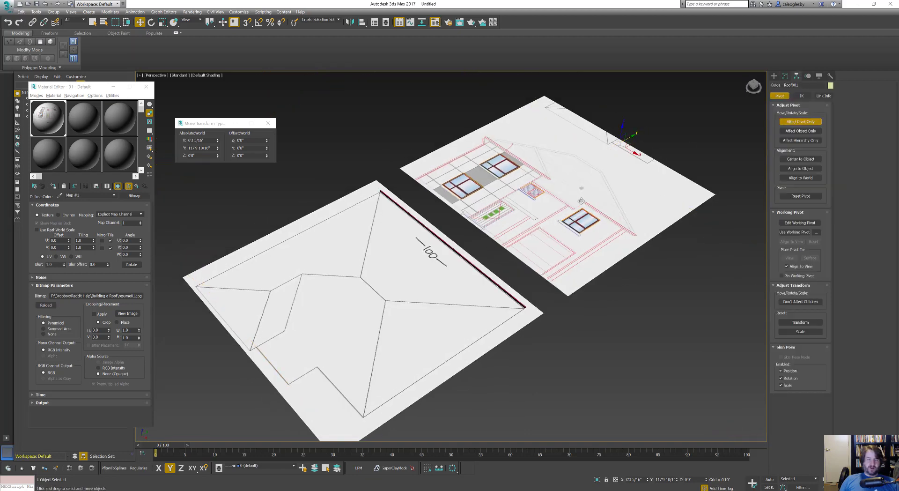
key(alt+a)
click(564, 209)
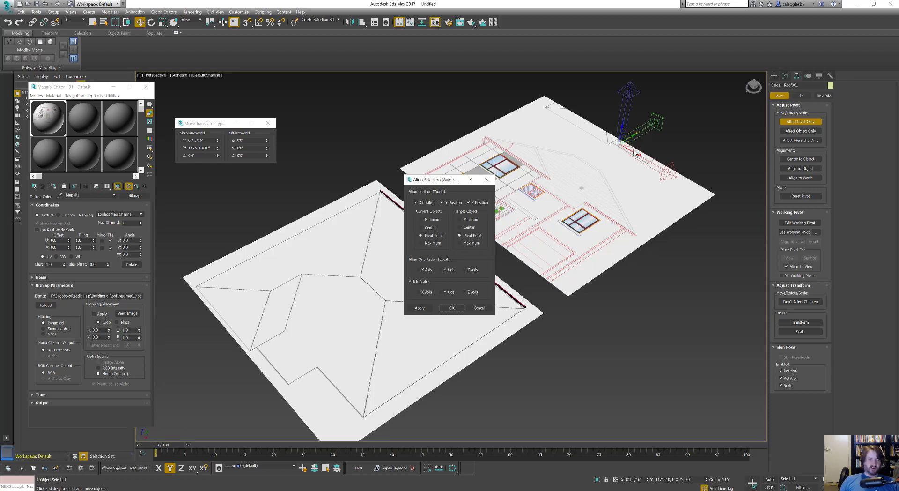
click(470, 220)
drag(439, 182, 322, 181)
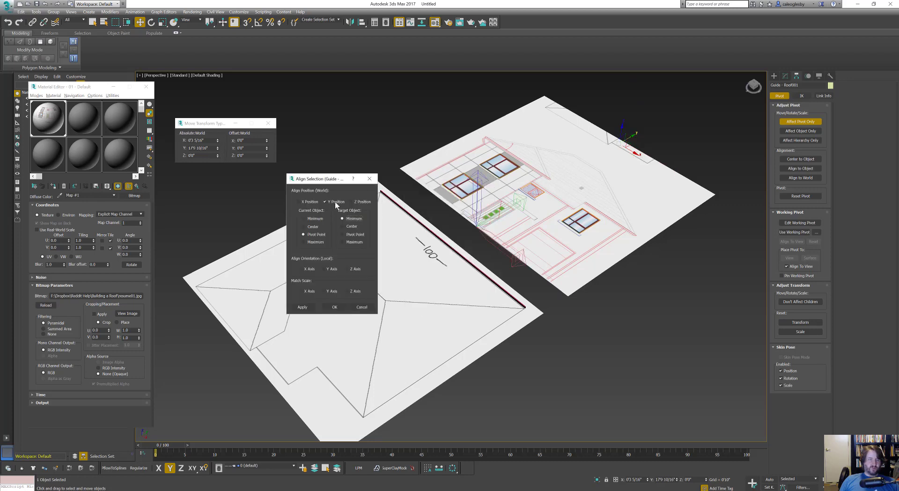
click(334, 307)
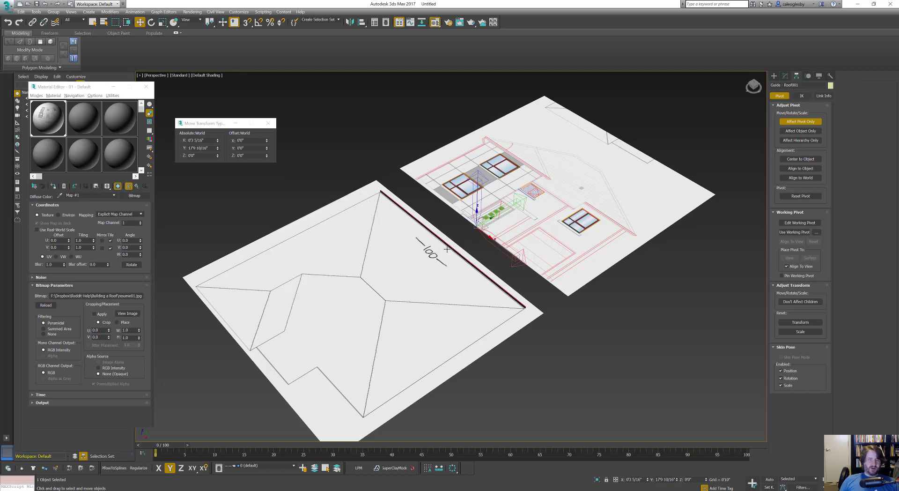
- Stop editing the pivot, turn on angle snap and rotate the elevation plane 90 degrees about X so it stands upright
scroll(464, 231, up, 5)
scroll(464, 231, down, 4)
key(e)
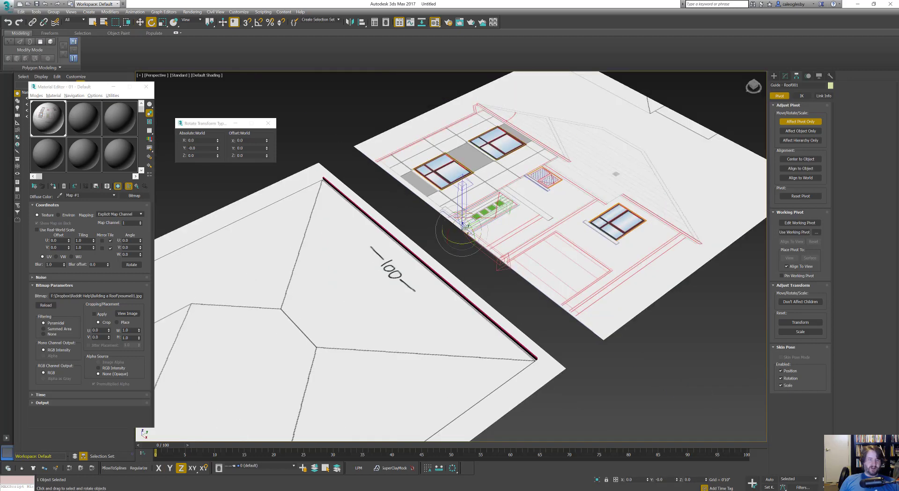
click(806, 120)
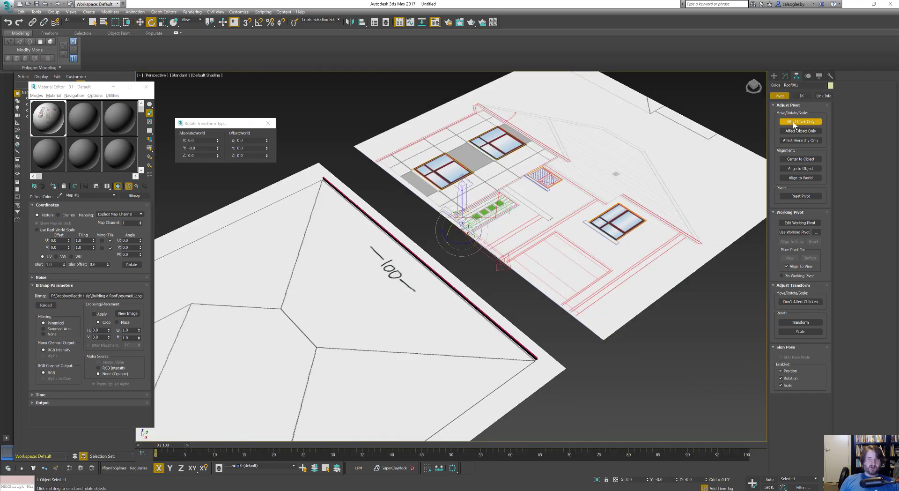
key(a)
drag(450, 222, 445, 248)
key(alt+w)
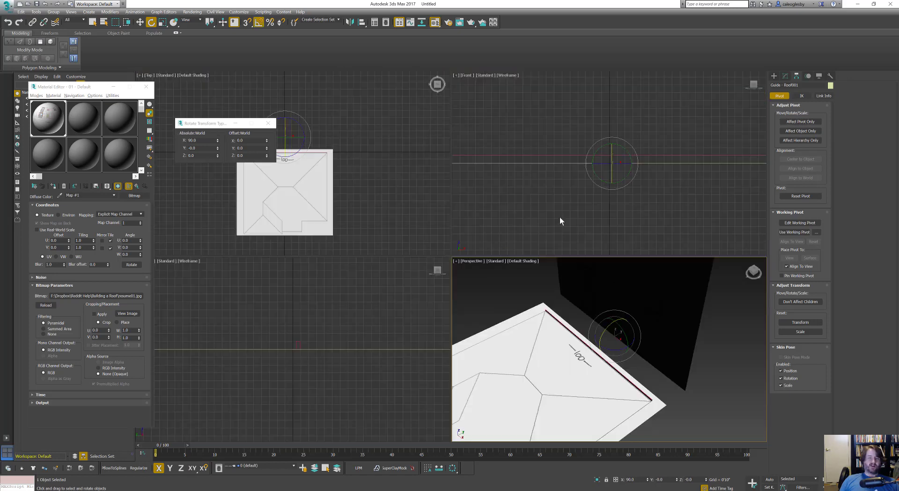
- Set the guide material's self-illumination to 100
middle_drag(590, 332, 614, 362)
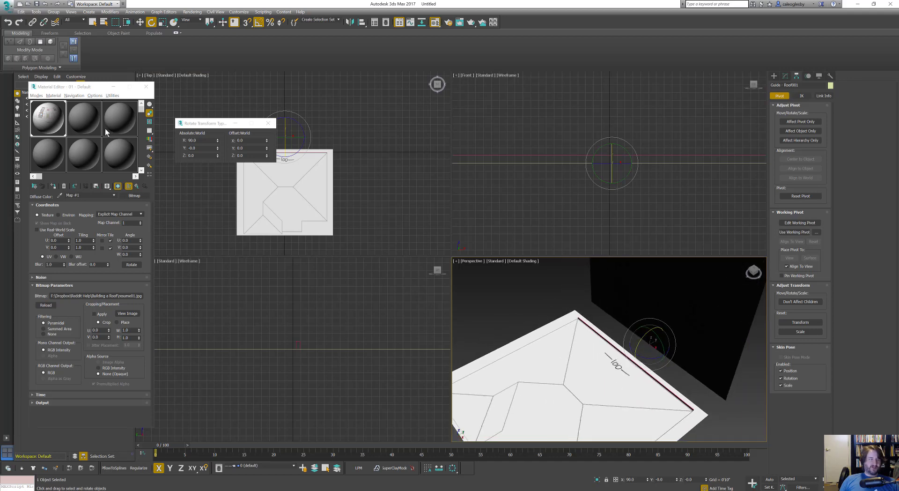
click(139, 189)
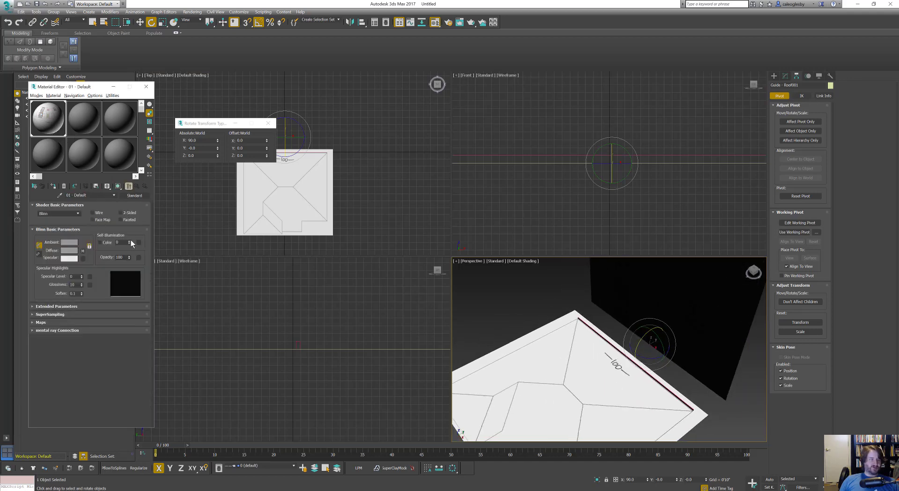
drag(122, 155, 122, 153)
alt+middle_drag(625, 335, 632, 317)
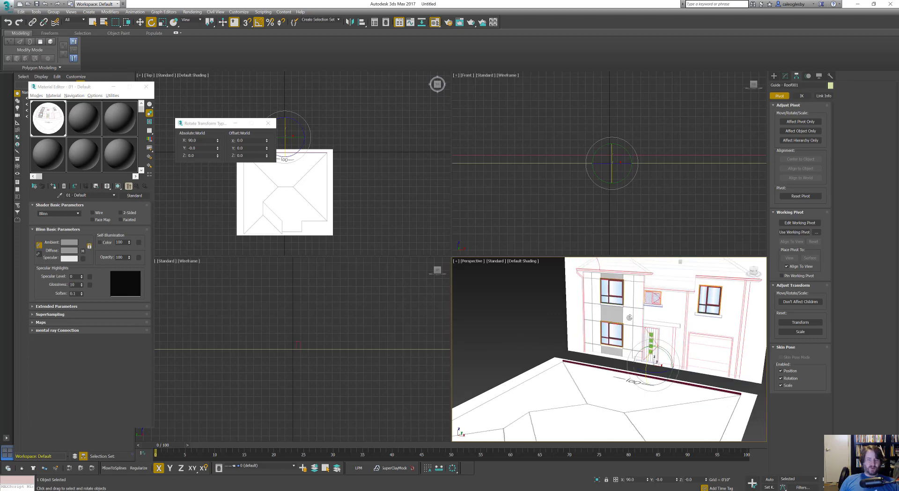
key(alt+w)
alt+middle_drag(446, 294, 493, 238)
- Move the roof plan guide plane along Y to about 59'9" so its edge meets the base of the upright elevation
key(w)
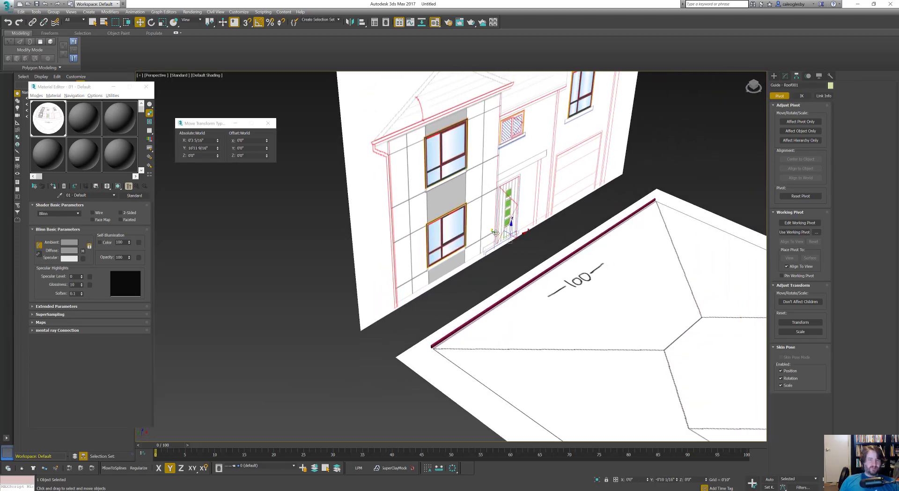
scroll(542, 284, down, 4)
scroll(541, 284, up, 6)
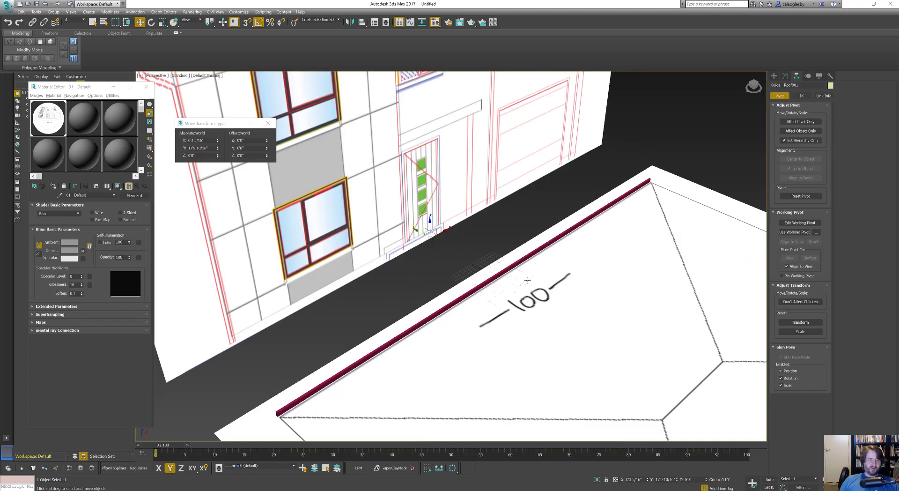
scroll(467, 263, down, 3)
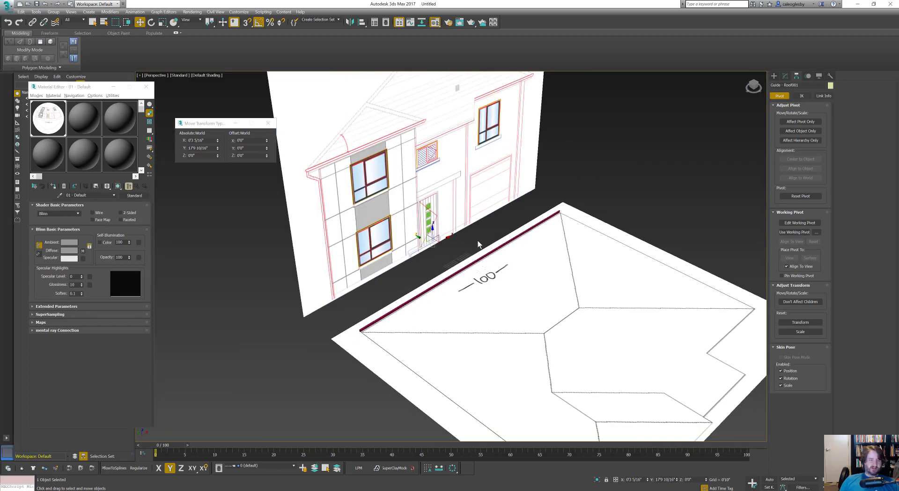
middle_drag(513, 301, 512, 255)
click(540, 272)
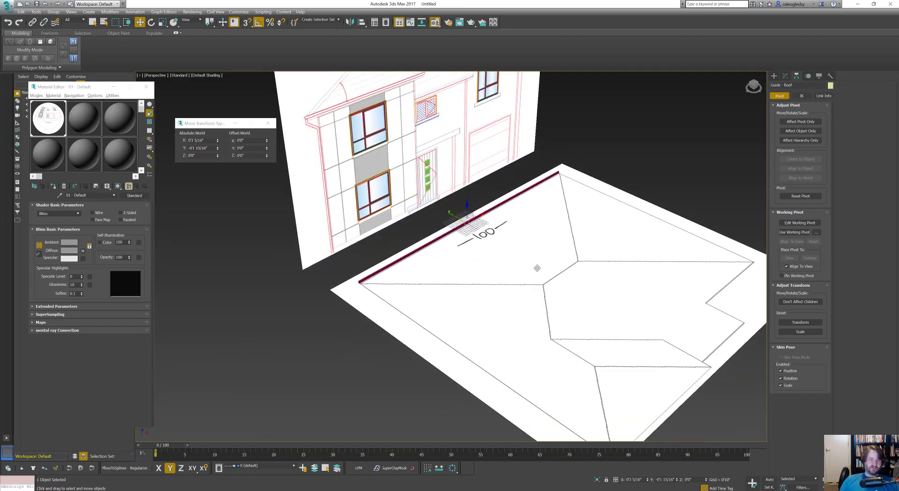
drag(456, 216, 351, 191)
middle_drag(489, 253, 517, 338)
scroll(543, 293, up, 3)
scroll(474, 344, down, 3)
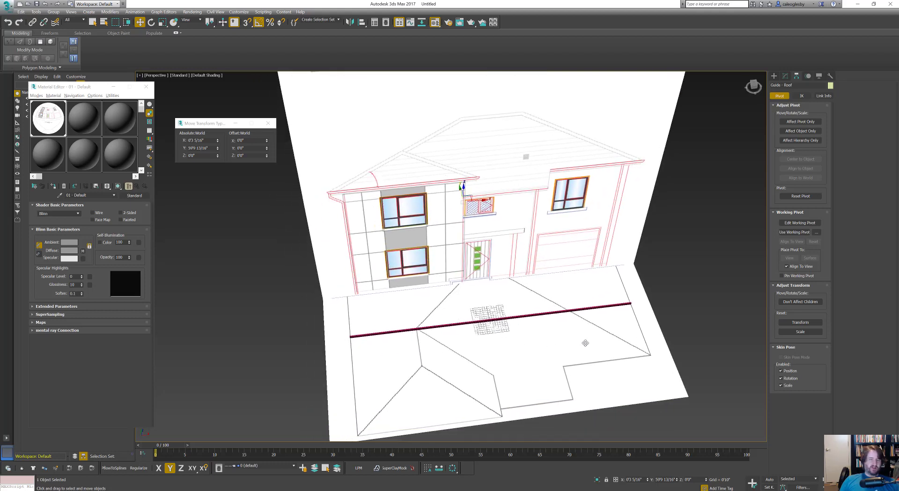
- Isolate the roof plan guide and draw a plane about 81'8" by 99'3" over the main roof outline, from corner to opposite corner
key(shift+z)
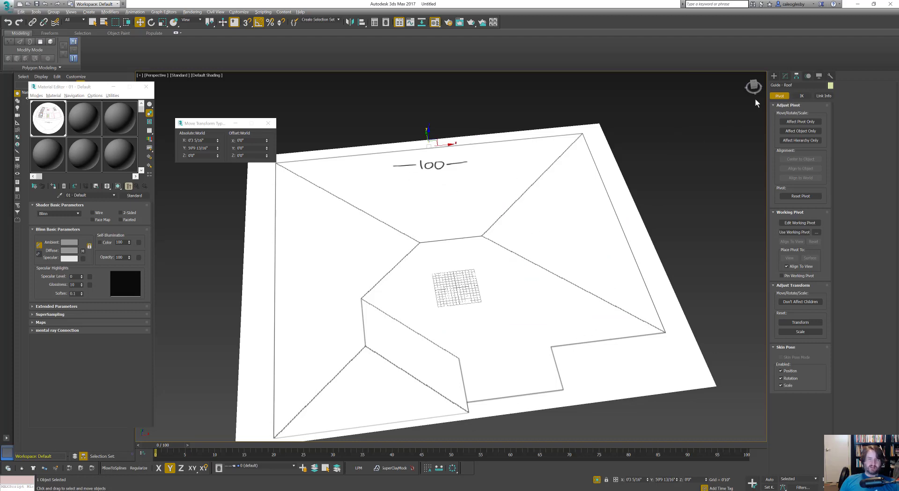
click(773, 75)
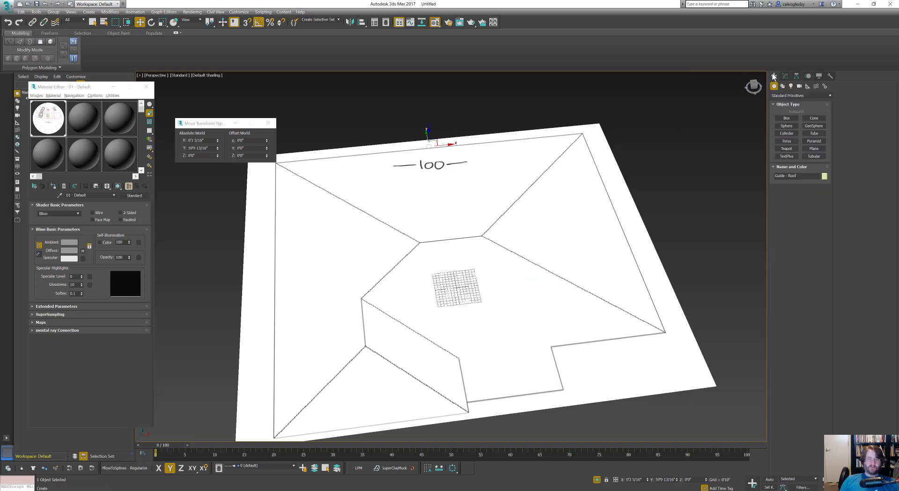
click(813, 149)
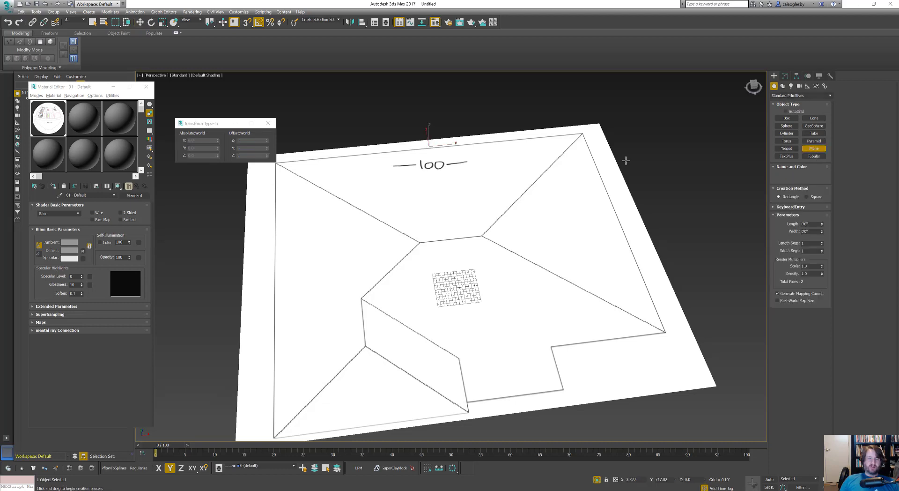
middle_drag(286, 172, 325, 179)
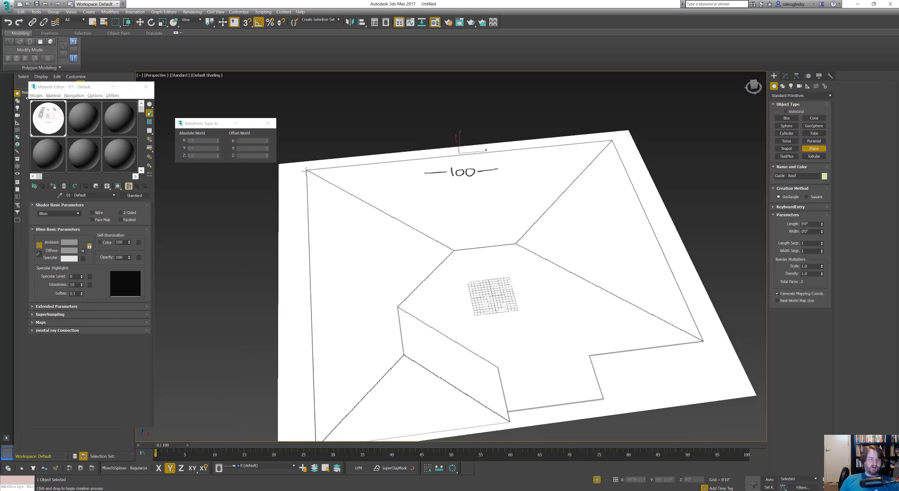
drag(308, 169, 703, 341)
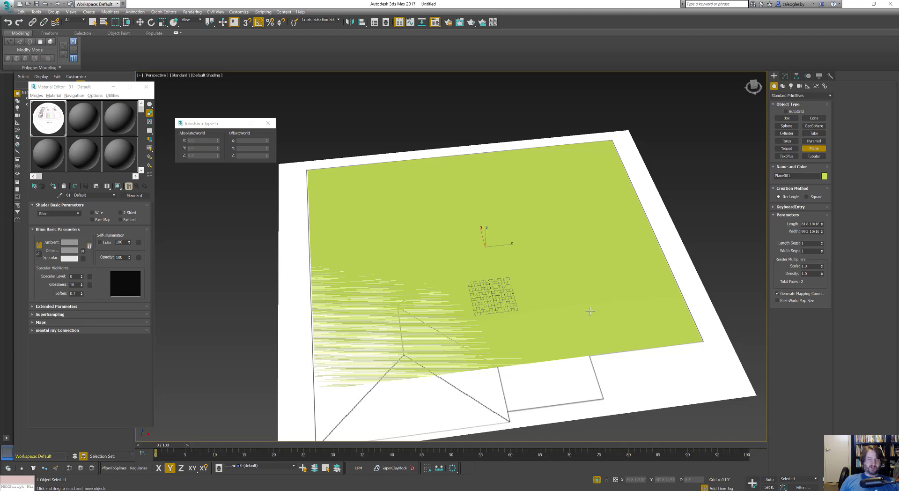
- Convert the new roof plane to an Editable Poly
key(w)
middle_drag(428, 243, 449, 232)
scroll(501, 271, up, 3)
right_click(460, 228)
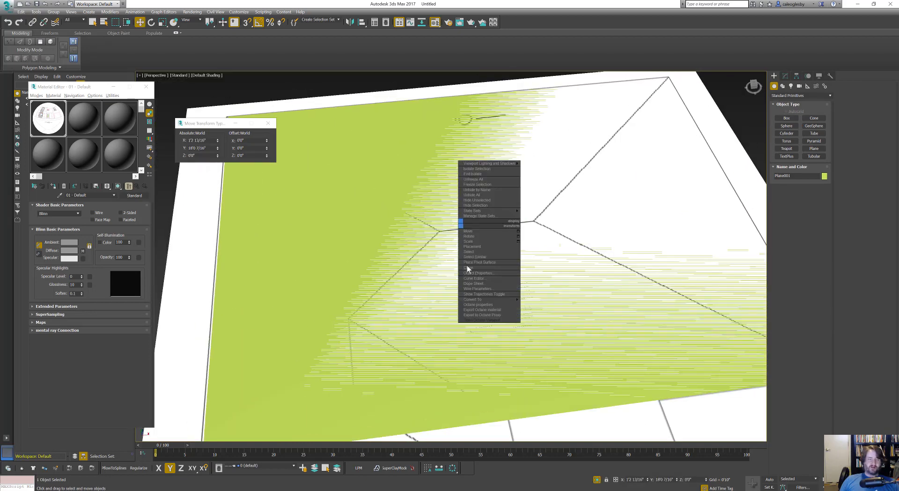
mouse_move(470, 299)
click(554, 304)
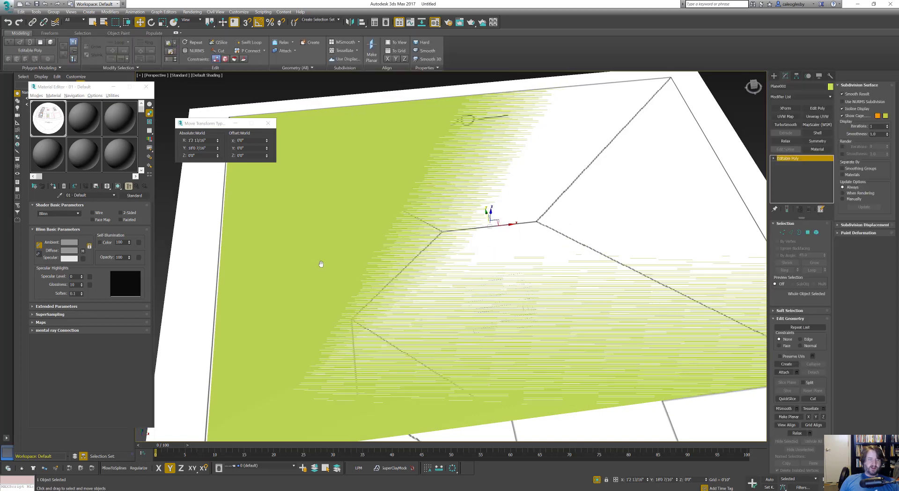
- Move the roof plane's two negative-X corner vertices along X to -48'8", onto the eaves line of the plan
middle_drag(334, 259, 437, 245)
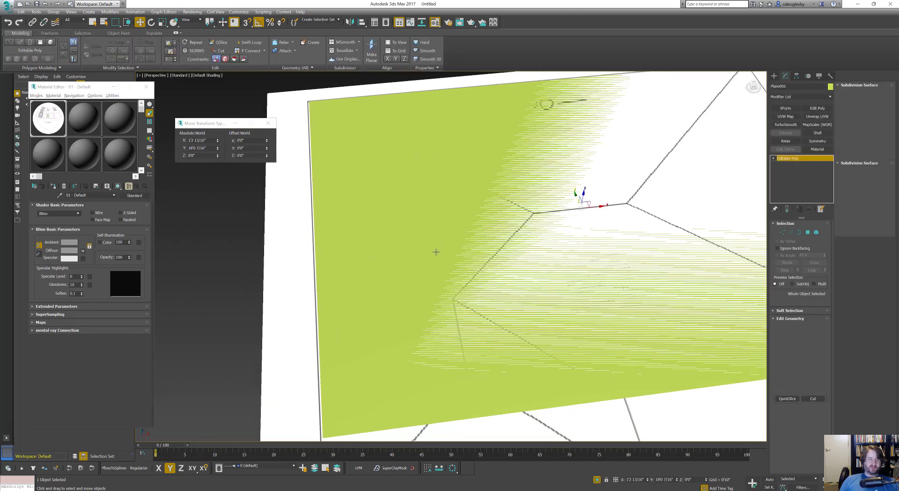
key(1)
key(F3)
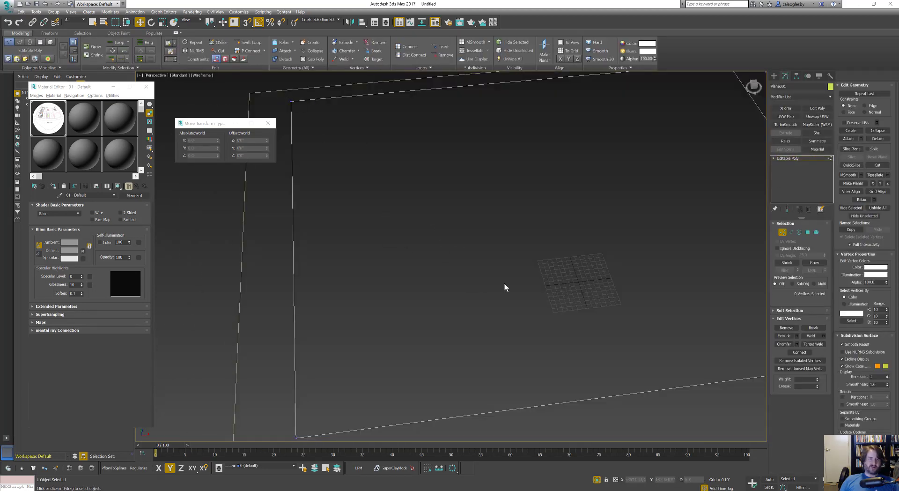
scroll(521, 218, down, 3)
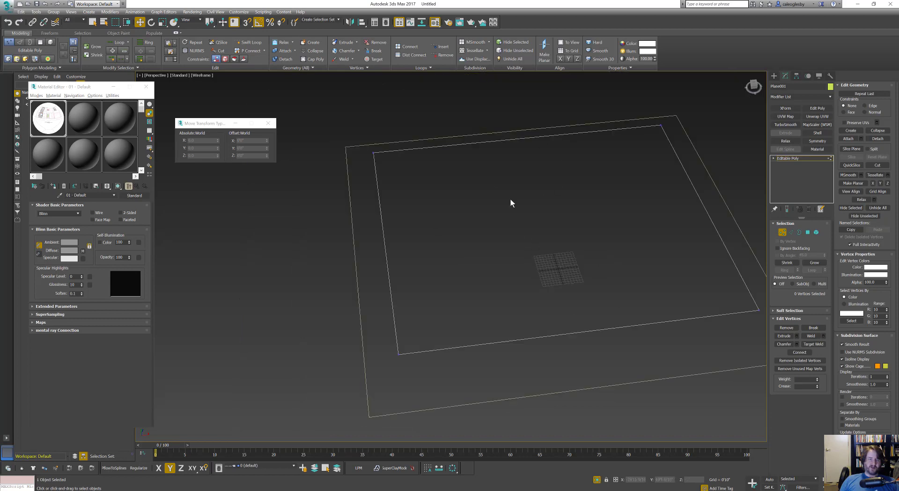
key(F3)
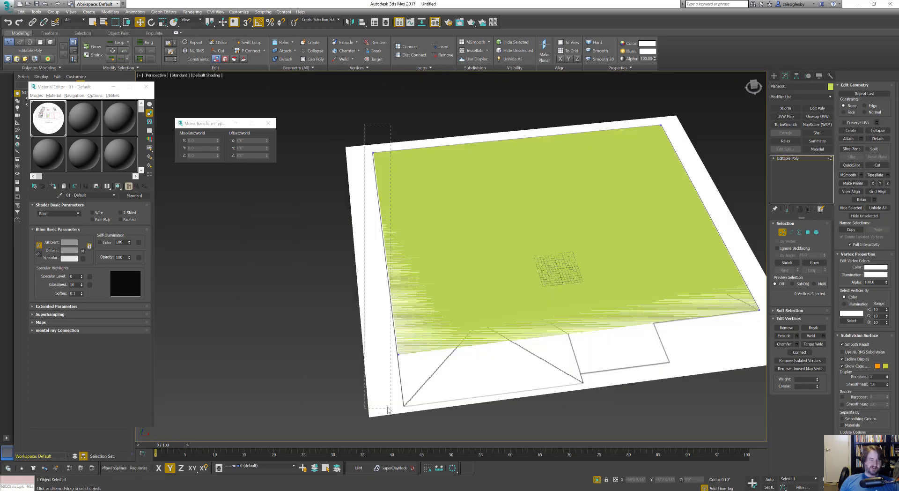
drag(415, 410, 414, 409)
scroll(393, 211, up, 6)
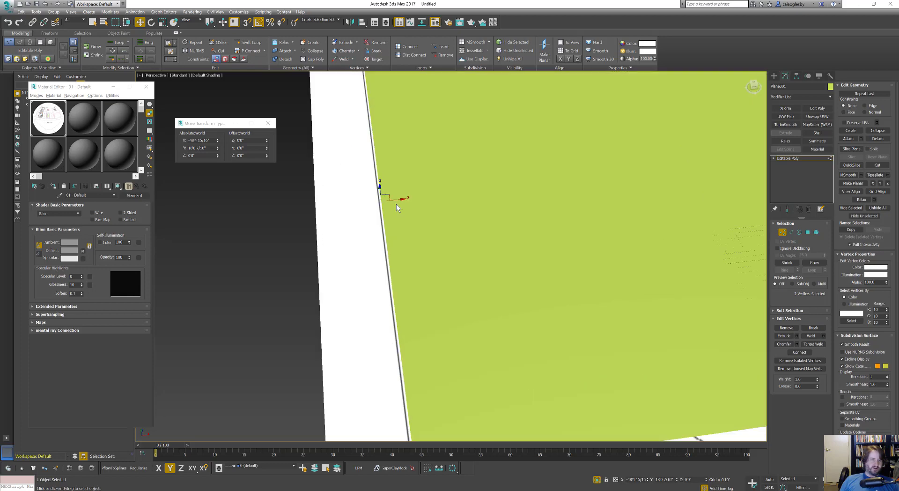
drag(397, 201, 393, 201)
scroll(534, 234, down, 8)
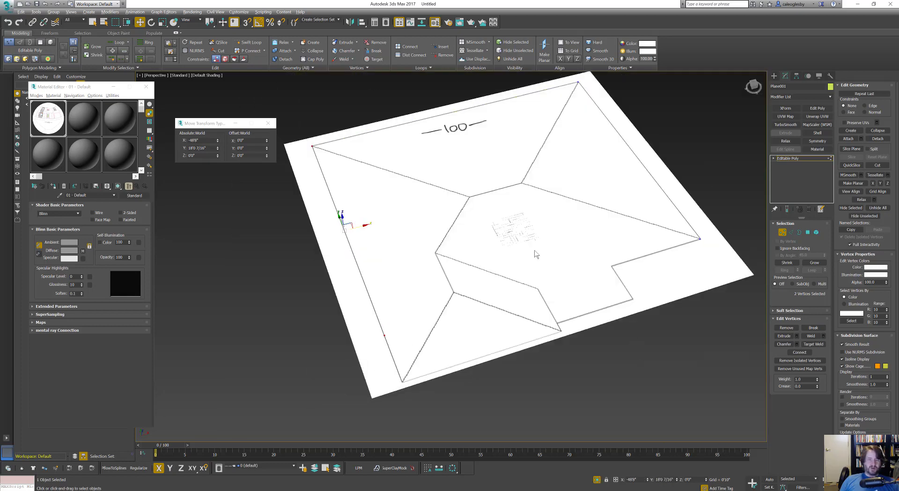
- Set the guide material's opacity to 50
mouse_move(534, 250)
alt+middle_down()
mouse_move(530, 244)
mouse_move(525, 269)
alt+middle_up()
scroll(461, 226, up, 3)
mouse_move(461, 227)
middle_down()
mouse_move(506, 294)
mouse_move(501, 287)
mouse_move(562, 287)
middle_up()
key(alt+x)
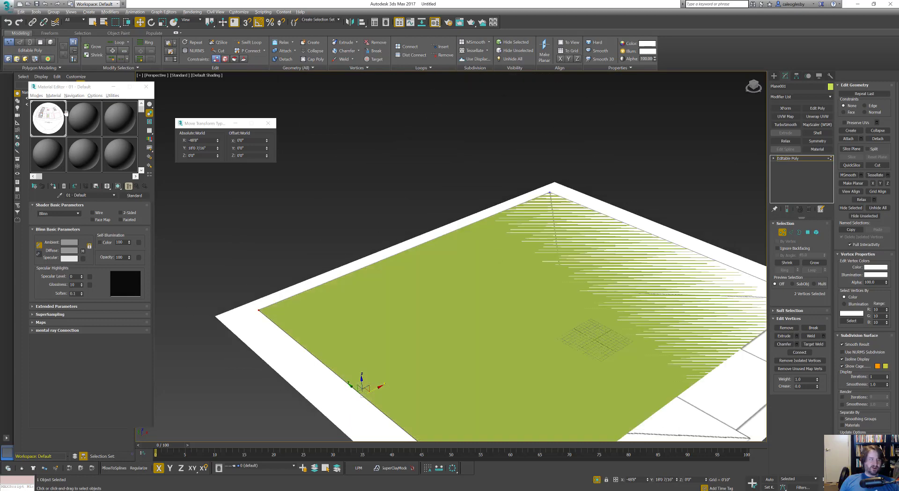
click(49, 119)
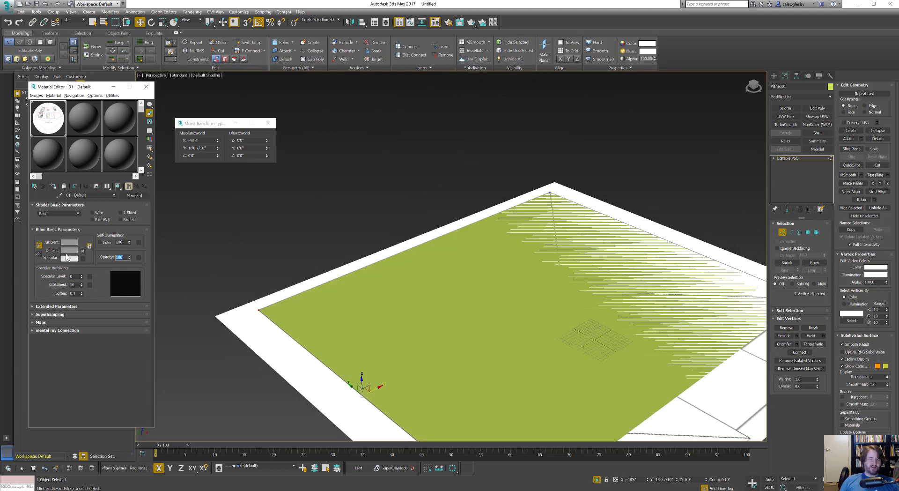
text(50)
key(Return)
mouse_move(556, 345)
middle_down()
mouse_move(539, 332)
mouse_move(508, 243)
mouse_move(518, 256)
mouse_move(510, 268)
mouse_move(546, 266)
mouse_move(511, 270)
middle_up()
scroll(546, 266, down, 3)
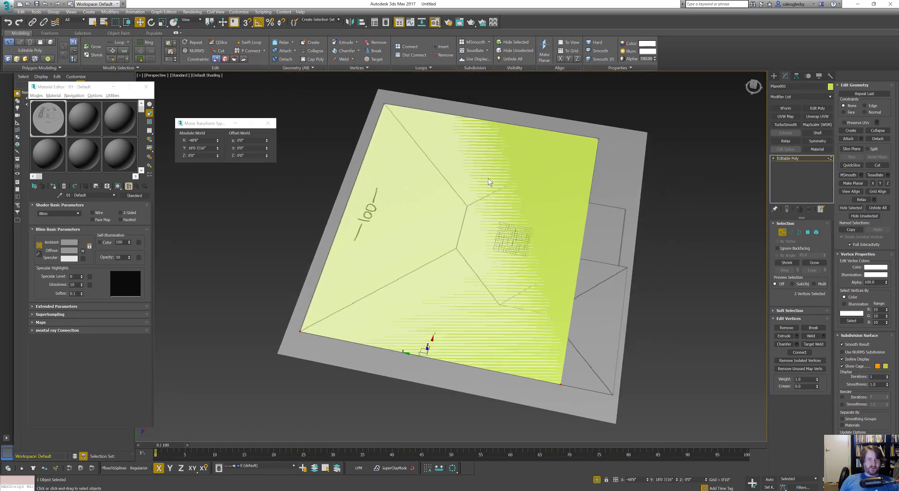
- Connect the roof plane's two X-end edges with one new edge running along X through the middle of the plane
key(2)
click(500, 123)
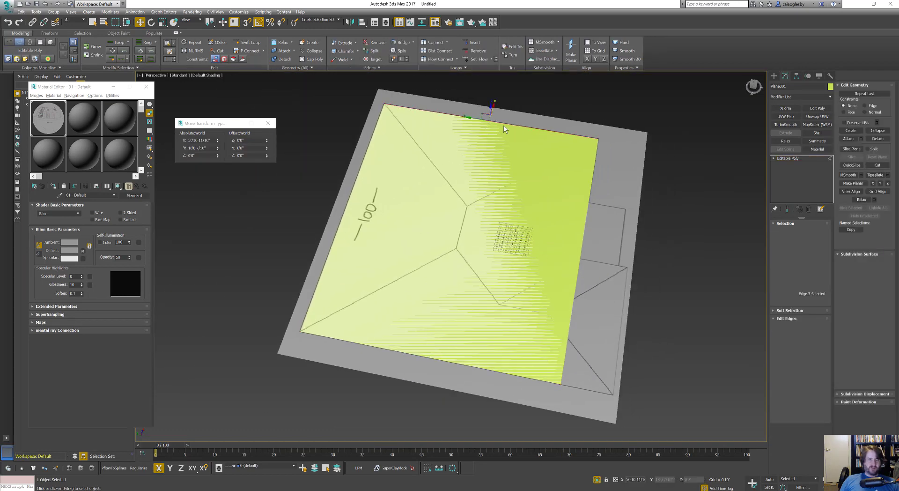
ctrl+click(442, 349)
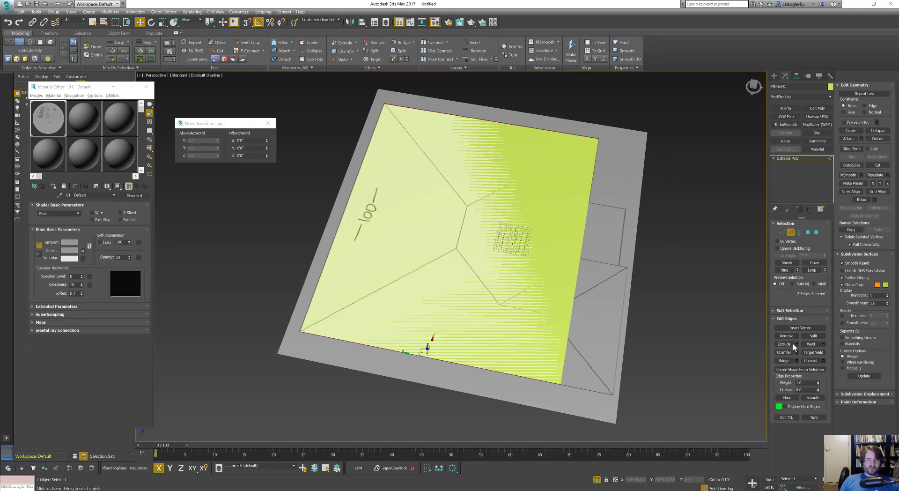
click(811, 361)
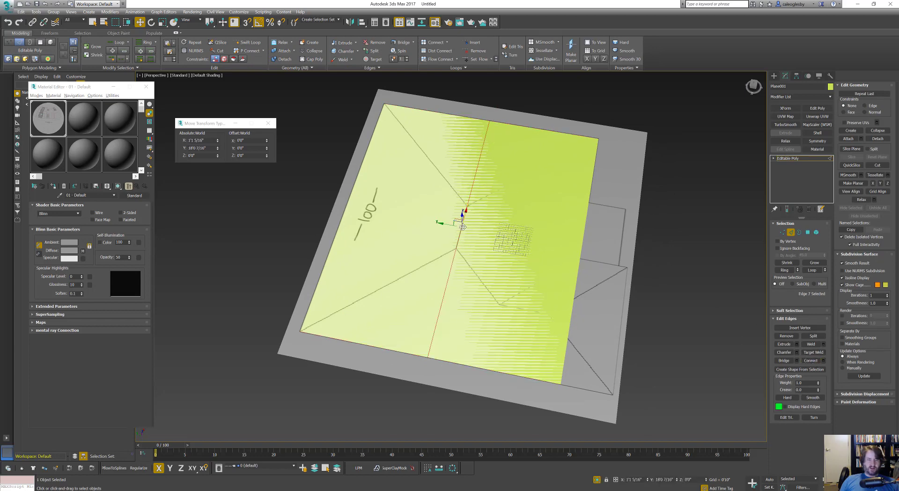
- Cut the two hip lines at the negative-X end, joining both corners to the ridge end on the centre edge
scroll(463, 226, up, 3)
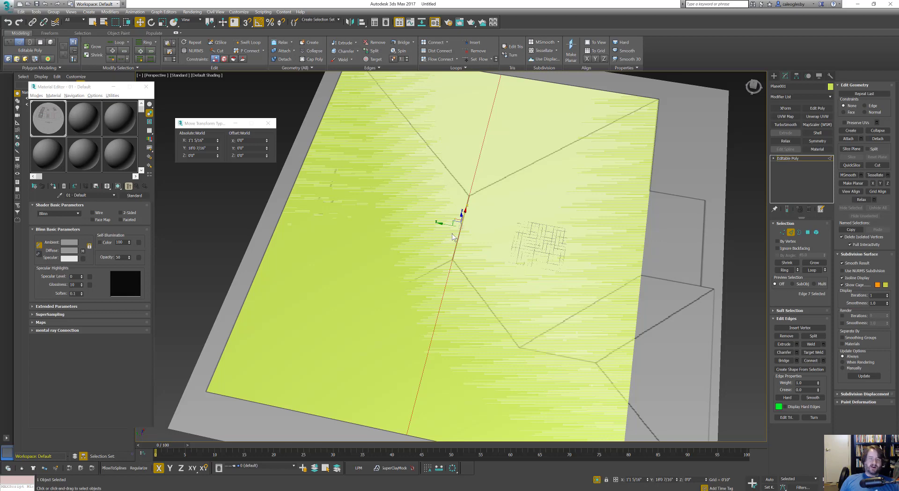
scroll(452, 233, down, 5)
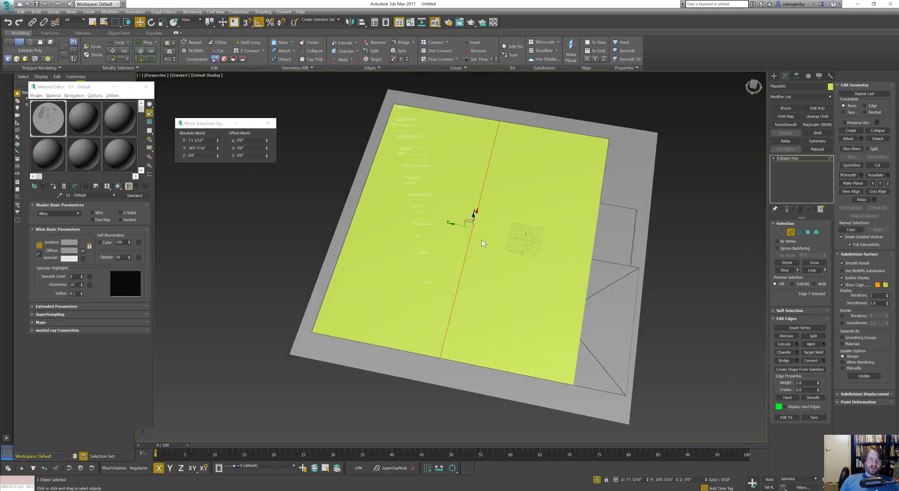
scroll(481, 239, up, 4)
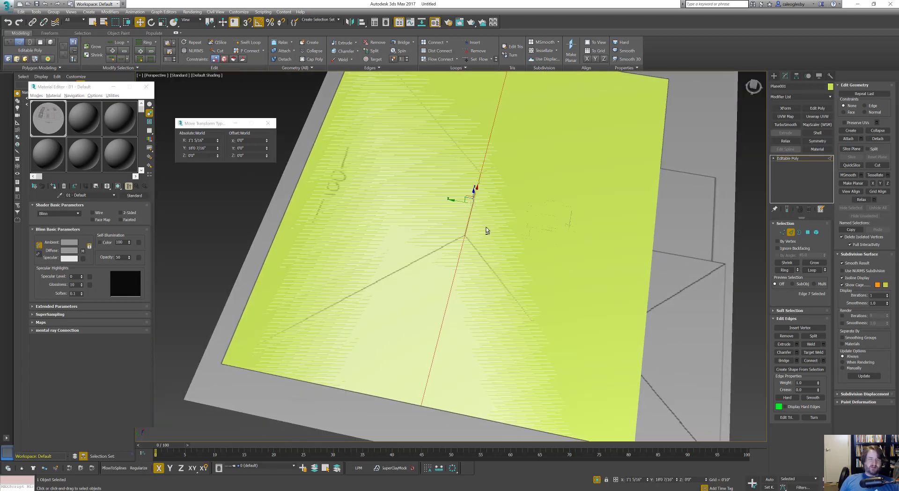
alt+middle_drag(487, 231, 479, 252)
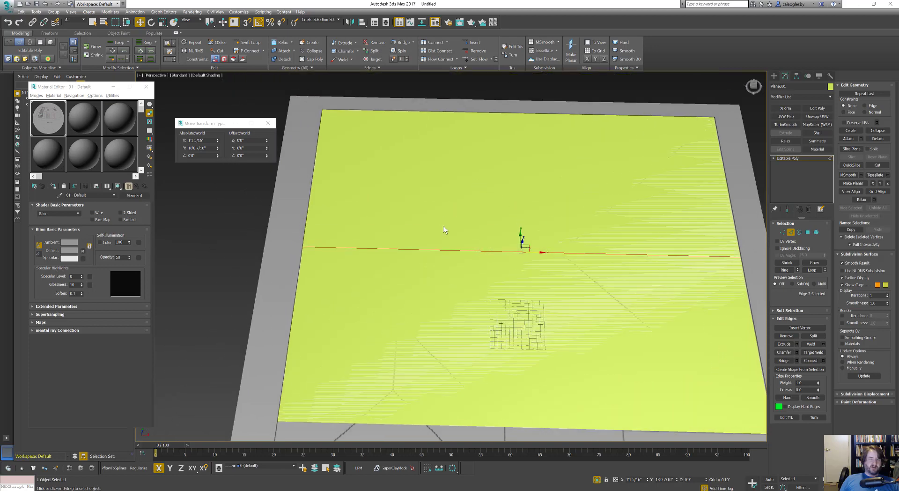
key(alt+c)
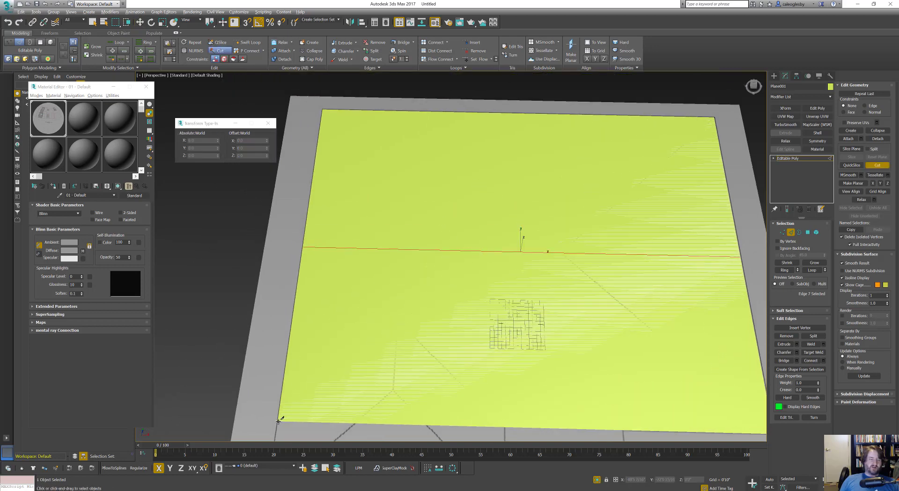
click(279, 420)
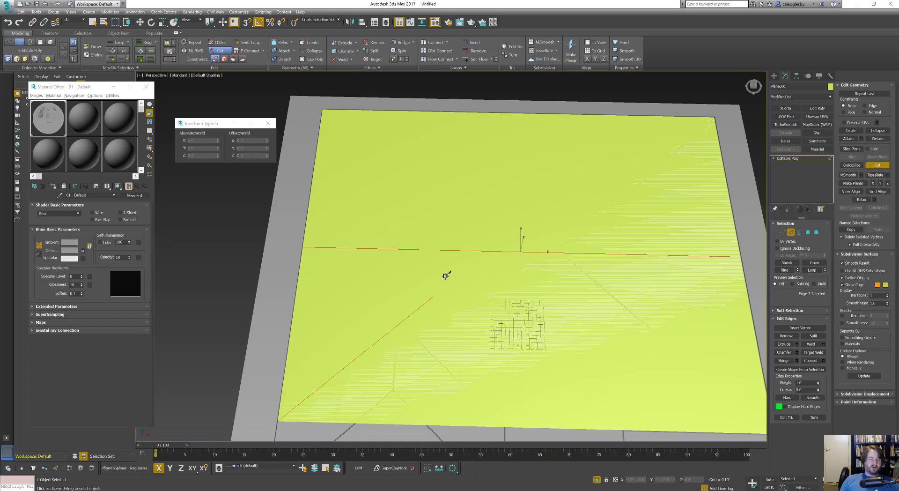
click(484, 250)
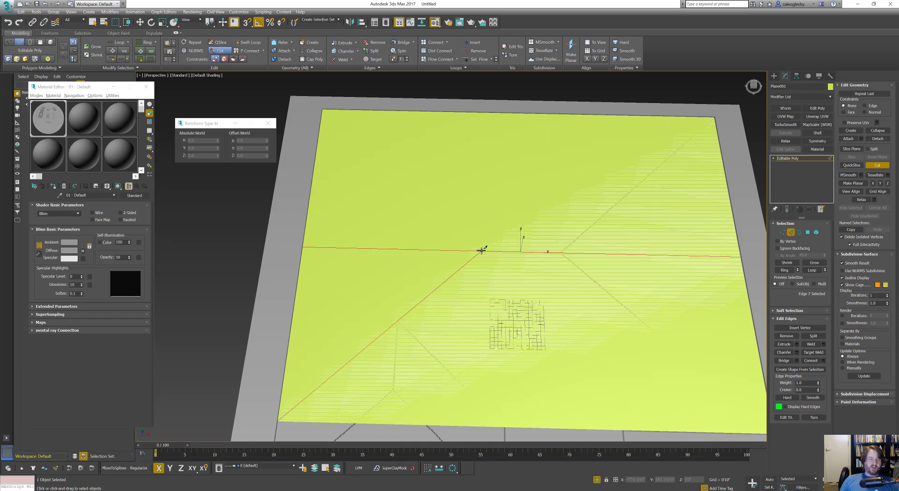
click(480, 250)
click(323, 109)
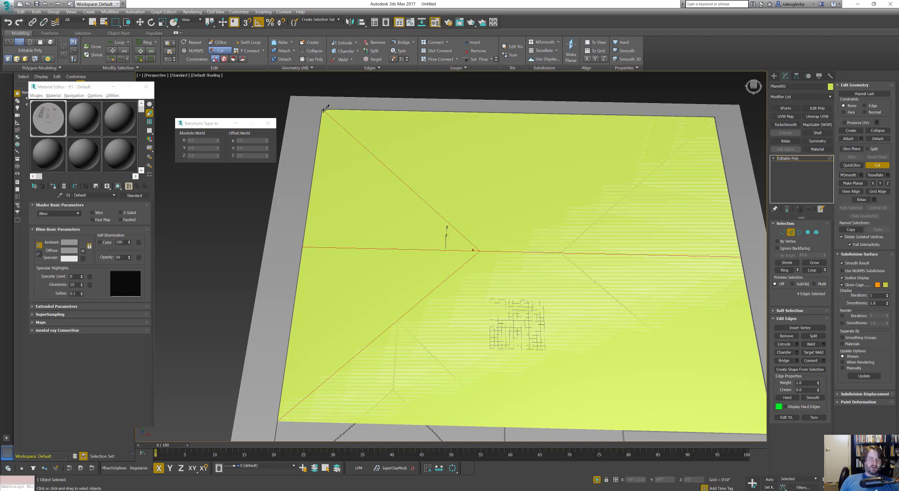
- Cut the two hip lines at the positive-X end, joining both corners to the ridge's other end point on the plan
click(714, 115)
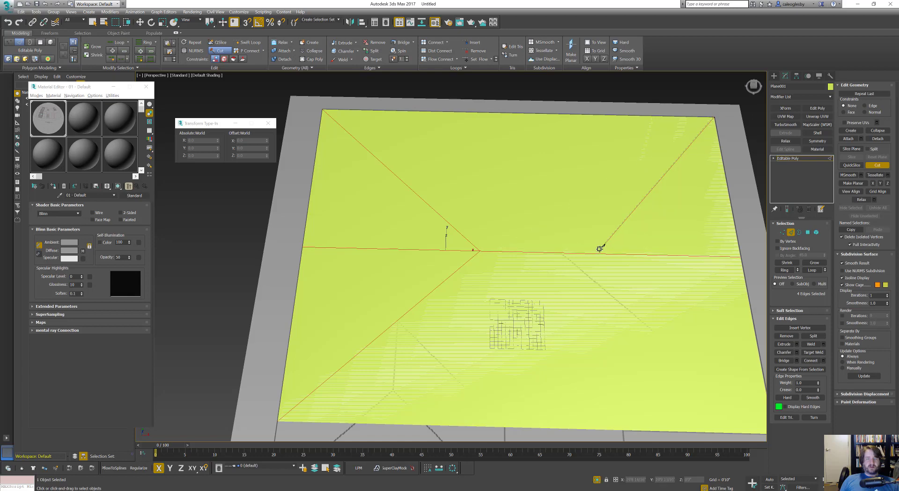
click(564, 252)
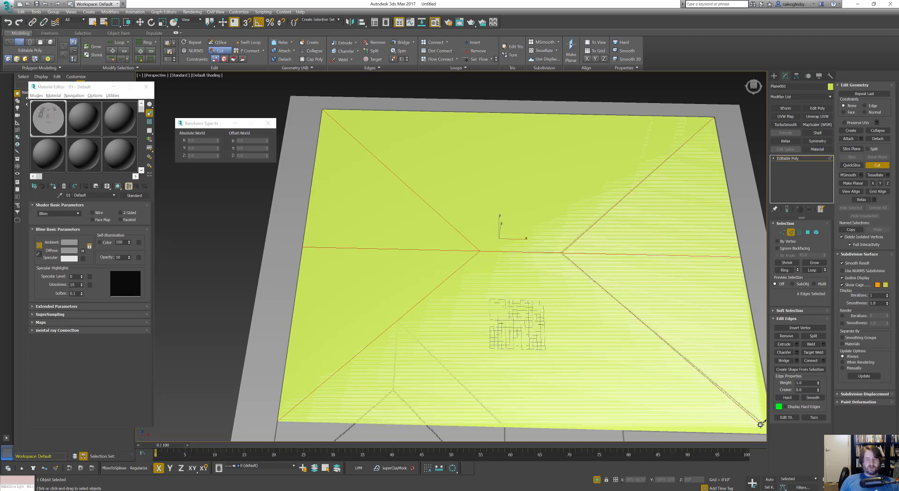
middle_drag(753, 416, 686, 376)
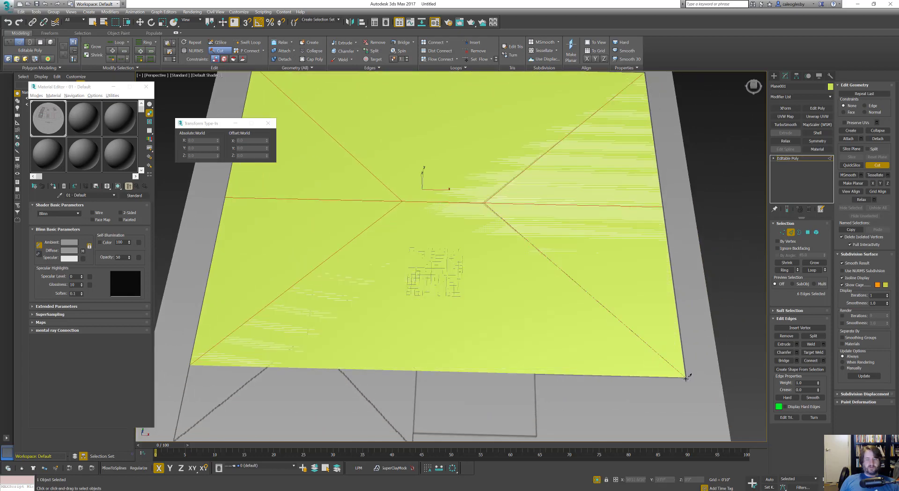
click(686, 376)
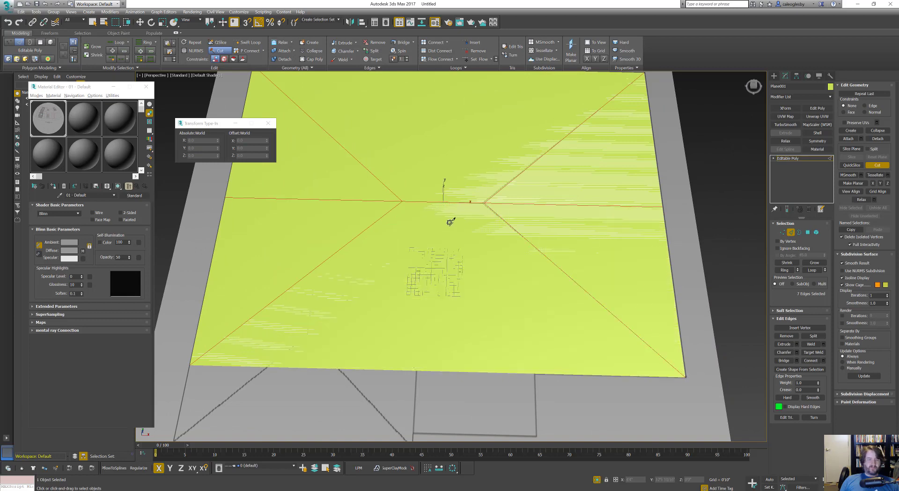
middle_drag(450, 219, 518, 206)
key(w)
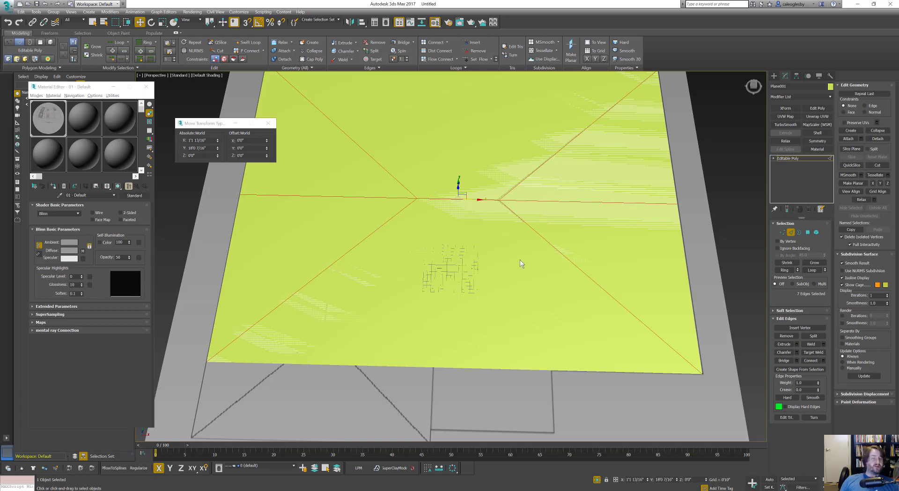
- Raise the whole roof plane above the plan guide to a Z of about 3'7"
alt+middle_drag(520, 260, 564, 238)
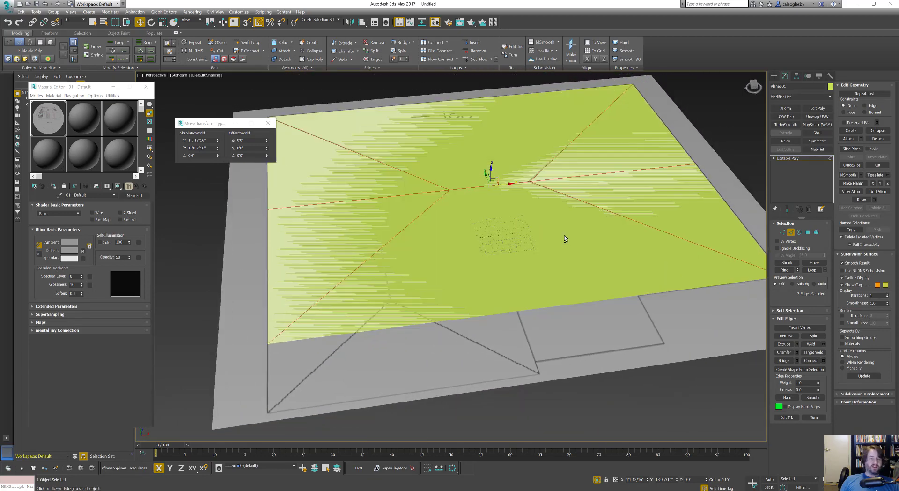
click(791, 232)
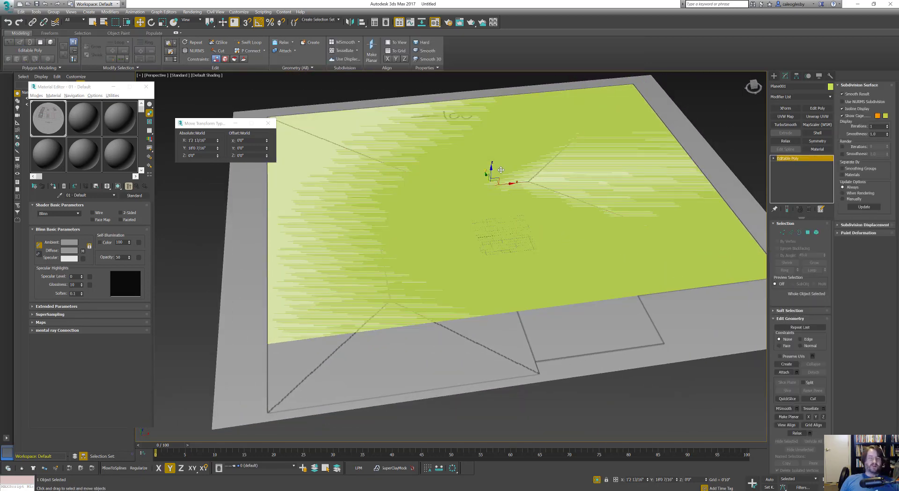
drag(490, 170, 490, 156)
key(alt+x)
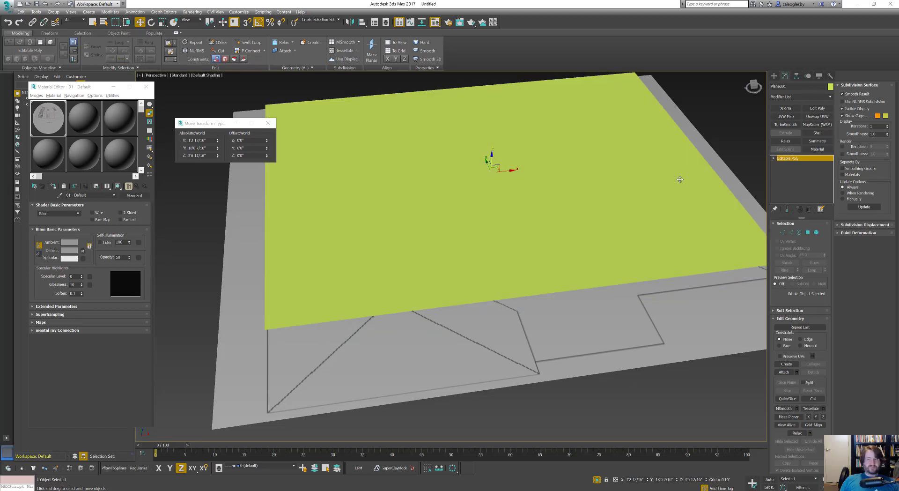
- Add a Lattice modifier to the roof plane so its edges can be compared with the plan guide
click(830, 97)
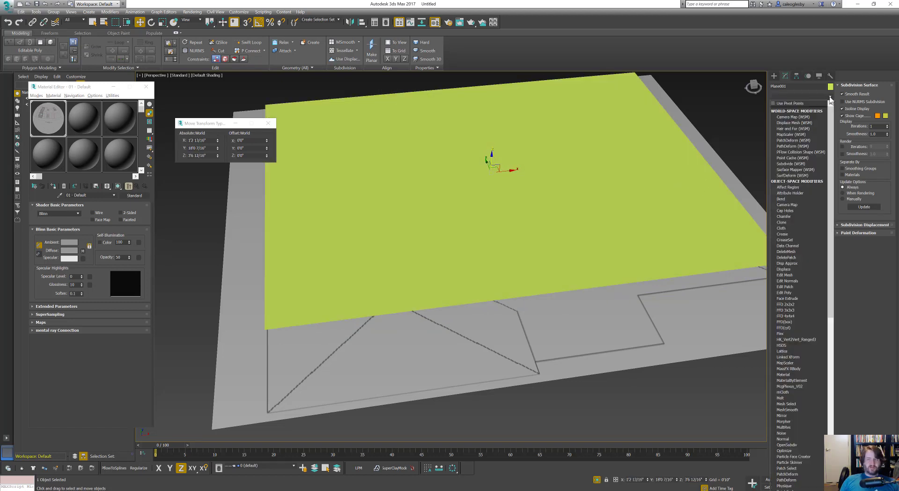
key(l)
key(Return)
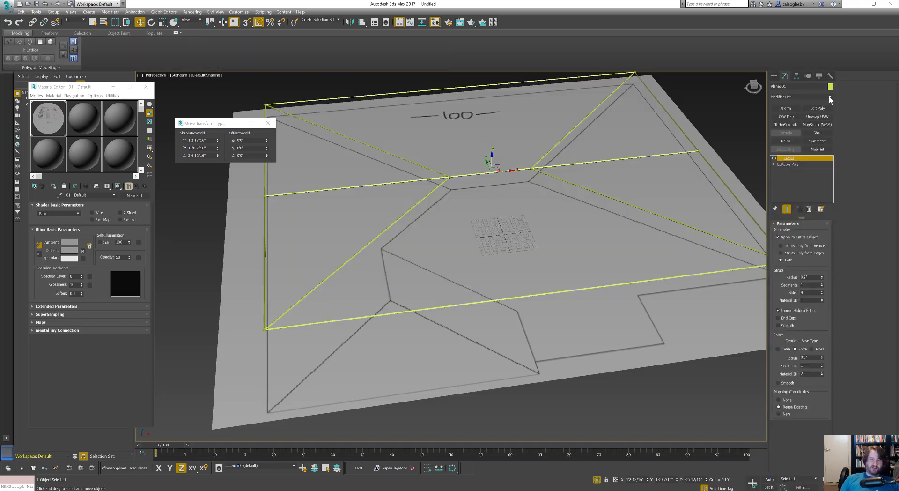
scroll(575, 206, up, 5)
mouse_move(575, 206)
alt+middle_down()
mouse_move(617, 187)
mouse_move(619, 197)
mouse_move(563, 197)
alt+middle_up()
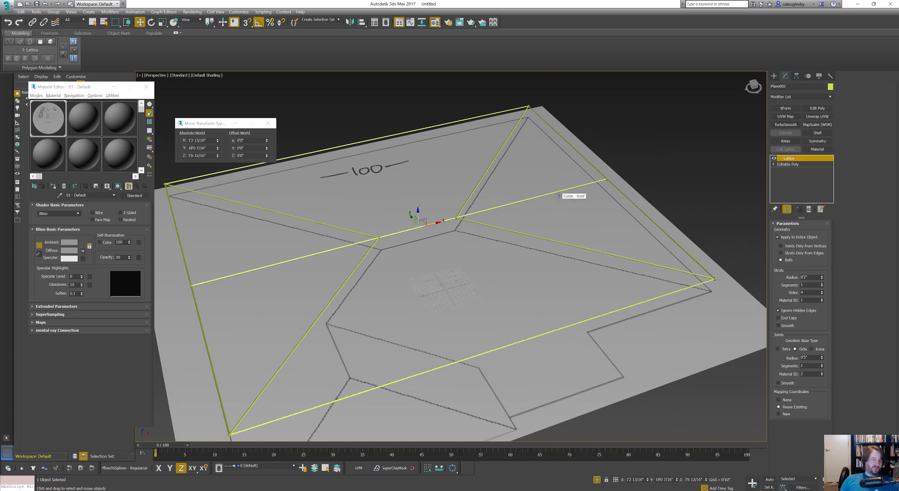
middle_drag(582, 280, 600, 235)
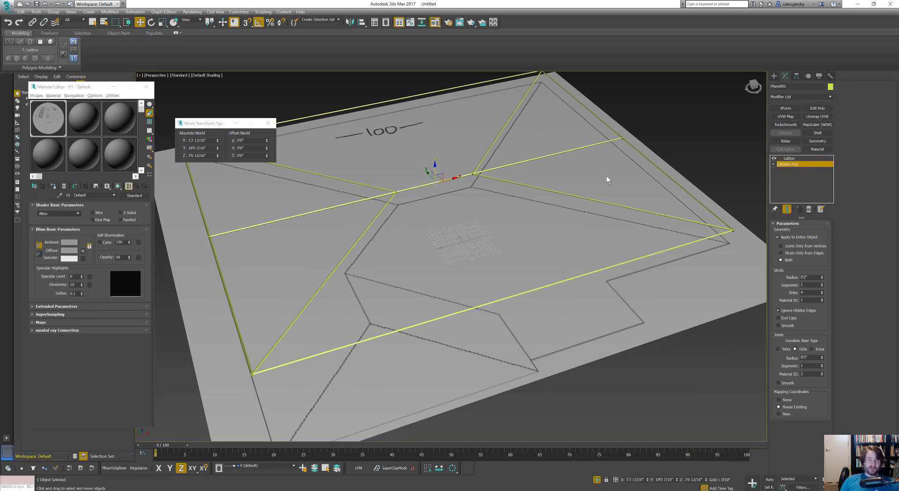
- In the Editable Poly below the Lattice, raise the central ridge edge along Z to about 29'
click(440, 182)
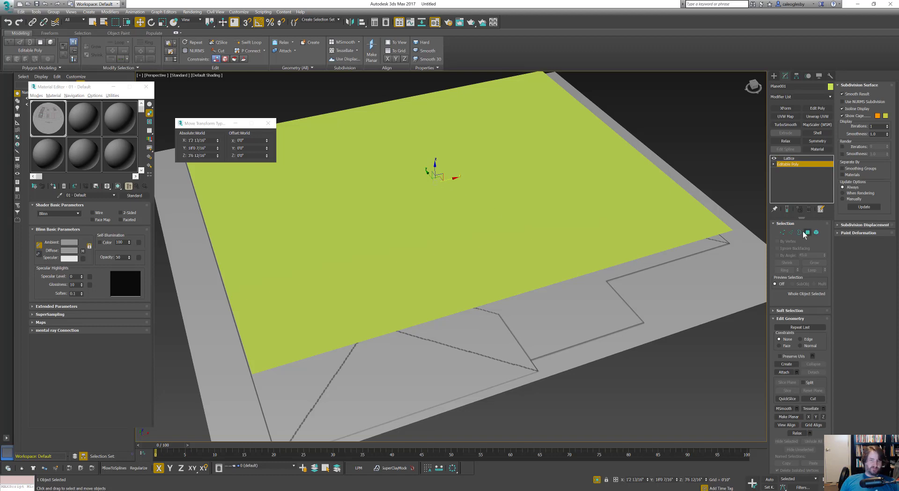
click(791, 232)
click(442, 180)
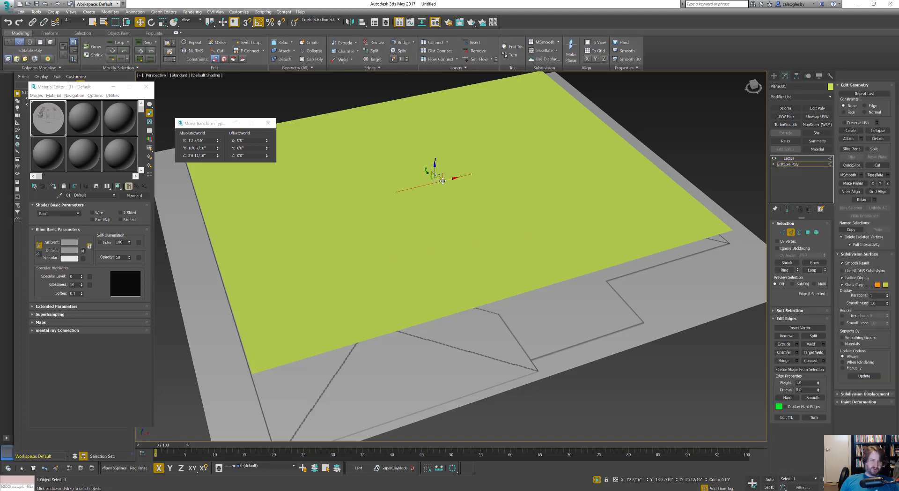
drag(435, 166, 428, 70)
alt+middle_drag(405, 156, 456, 148)
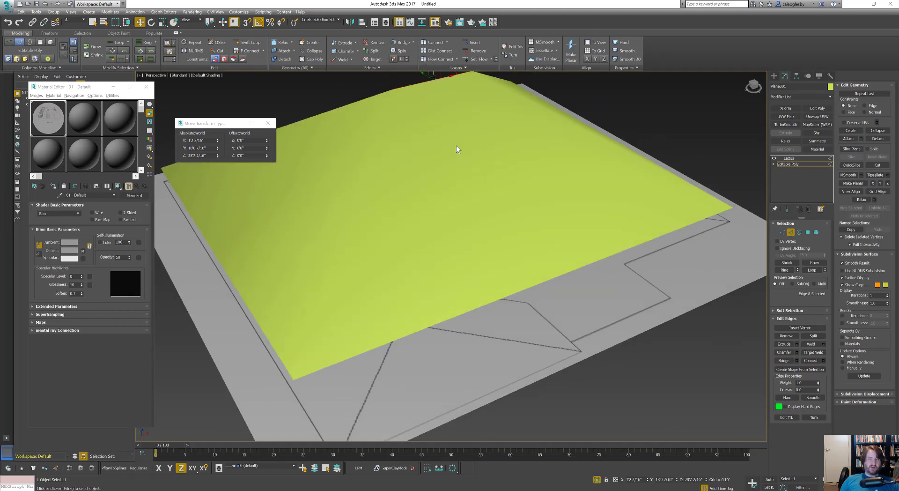
- Select the whole roof element and clear its smoothing group 1 so the roof planes shade as flat faces
click(816, 233)
click(569, 187)
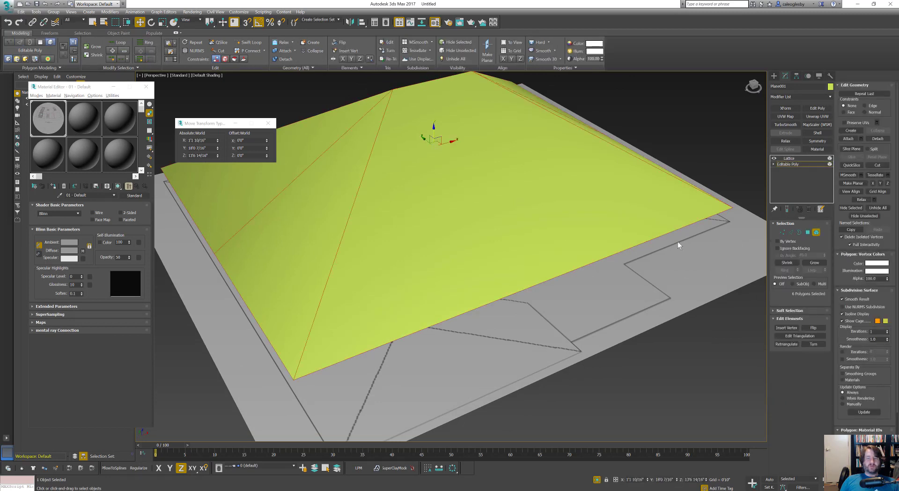
key(F2)
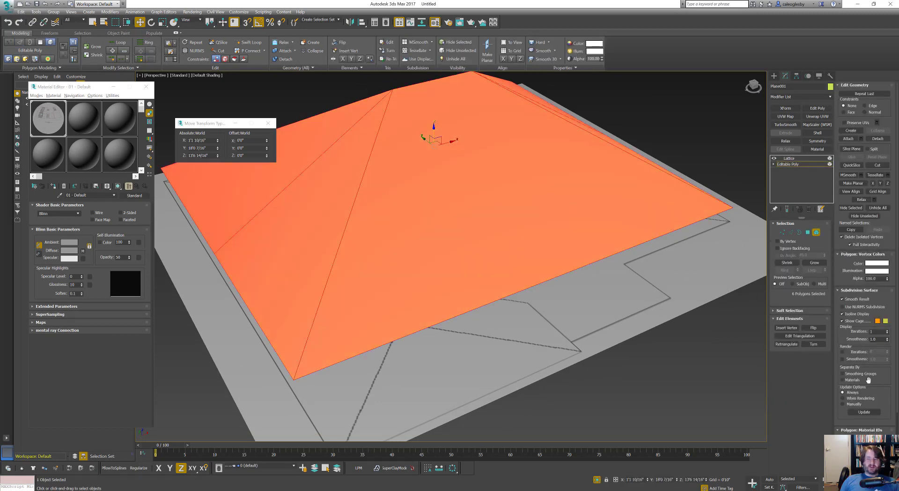
scroll(870, 415, down, 3)
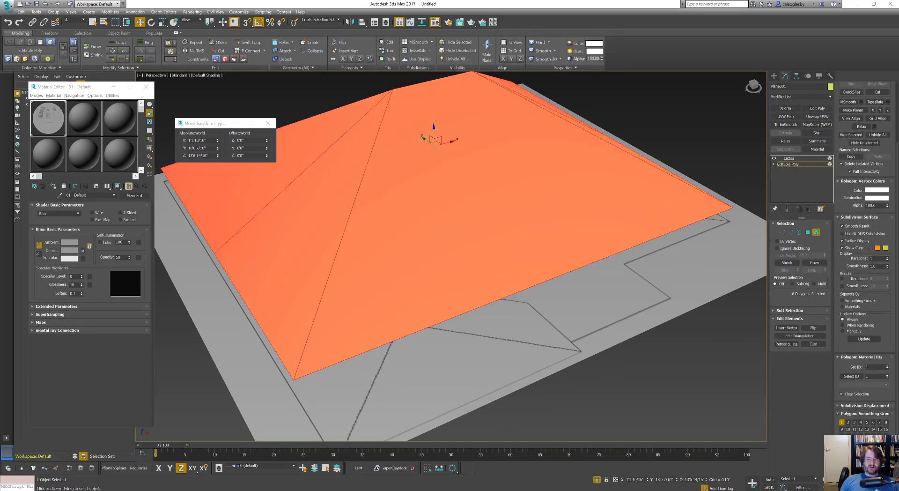
click(841, 422)
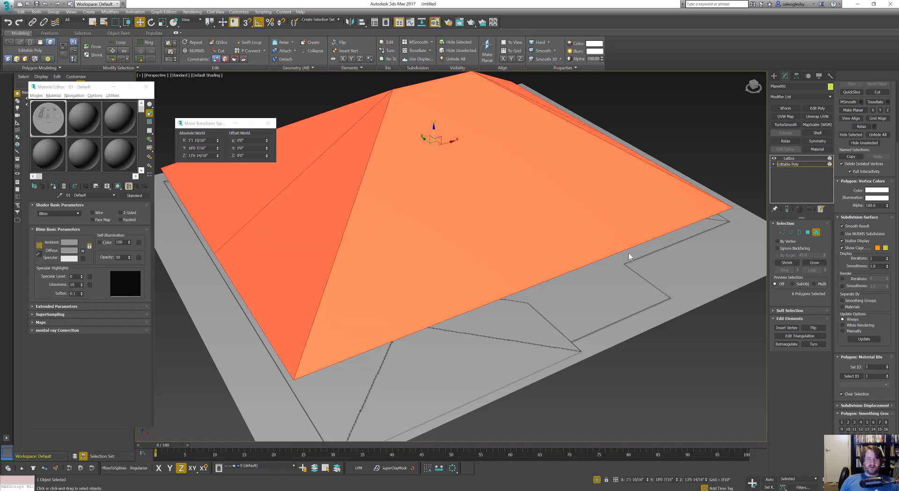
click(816, 233)
- Connect the ridge edge and the two parallel eave edges with new edges across the roof, with edged faces displayed
mouse_move(497, 206)
alt+middle_down()
mouse_move(496, 225)
mouse_move(507, 209)
mouse_move(535, 206)
mouse_move(439, 204)
mouse_move(454, 195)
mouse_move(501, 200)
mouse_move(495, 211)
mouse_move(513, 265)
mouse_move(504, 222)
alt+middle_up()
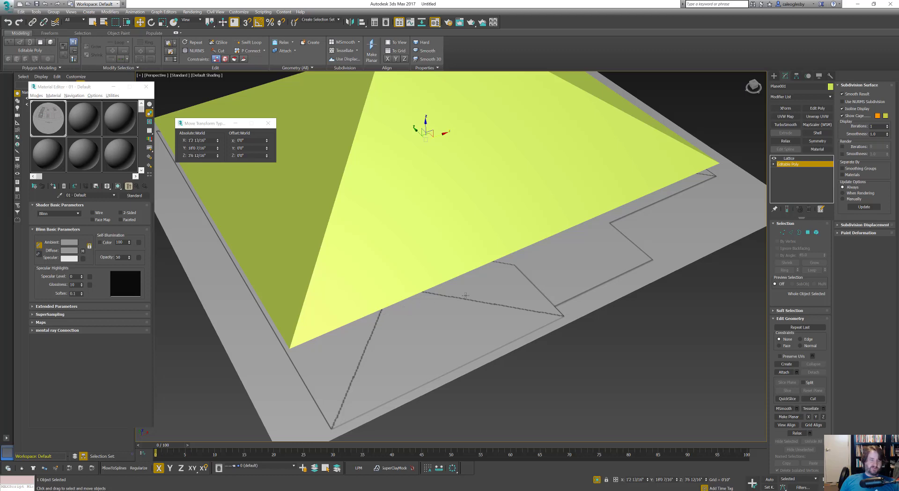
alt+middle_drag(514, 261, 487, 295)
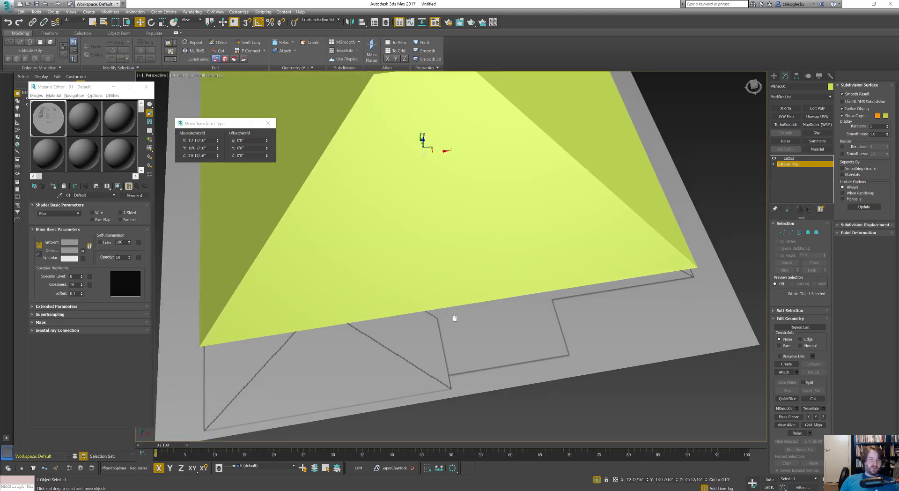
scroll(454, 318, down, 4)
click(791, 231)
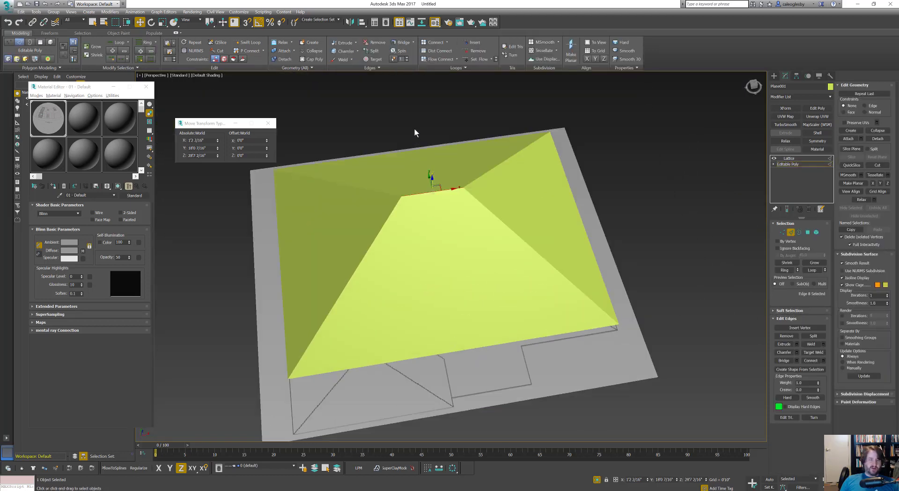
drag(449, 393, 449, 391)
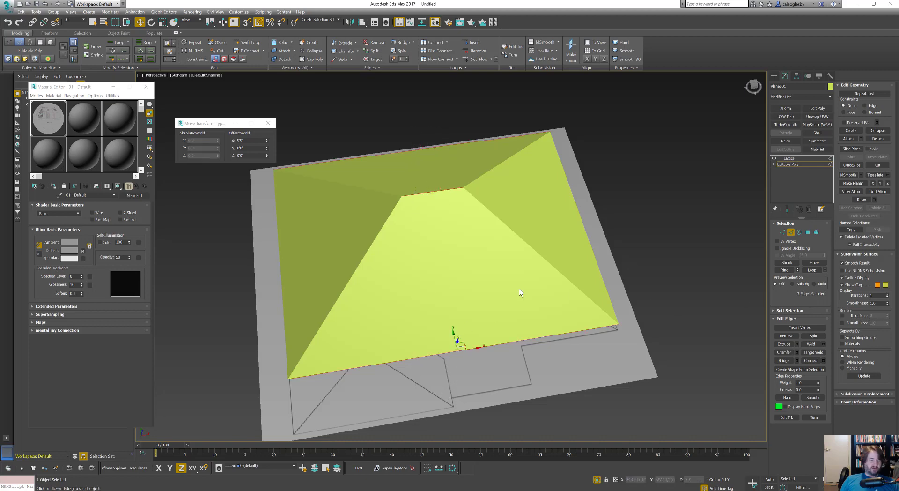
key(F4)
scroll(466, 263, up, 4)
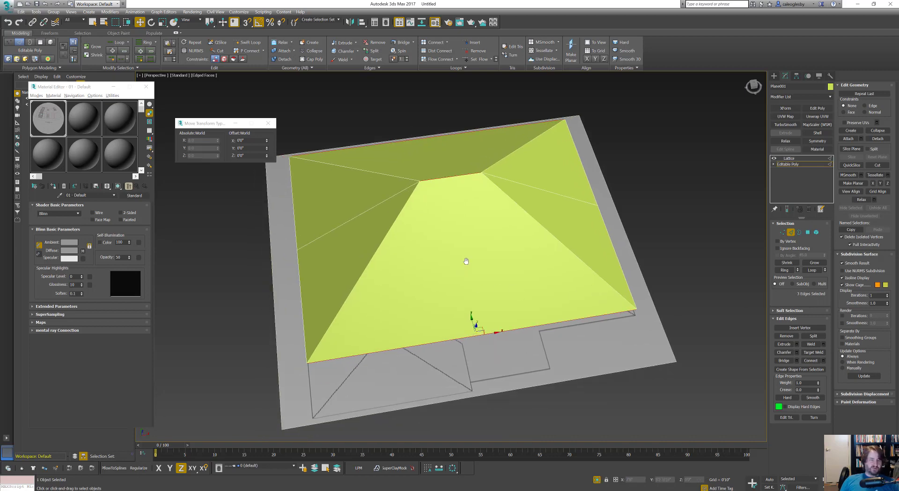
alt+middle_drag(465, 264, 480, 247)
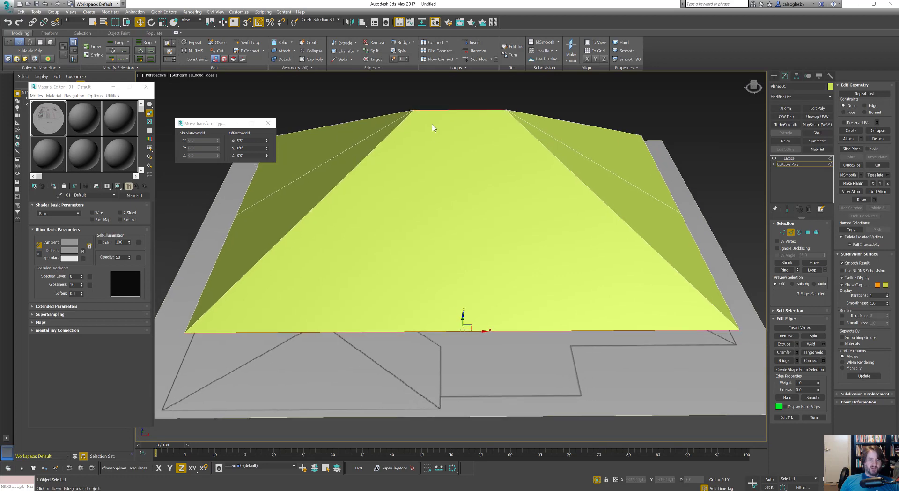
alt+middle_drag(500, 164, 465, 74)
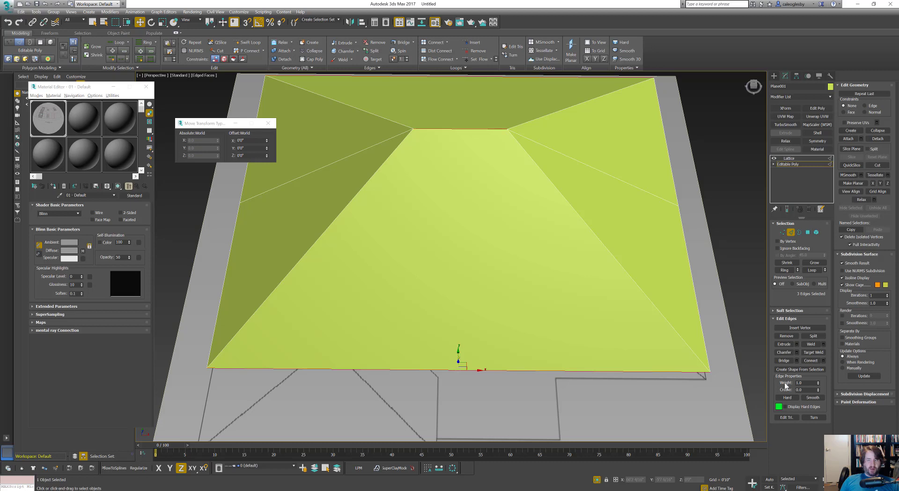
click(815, 362)
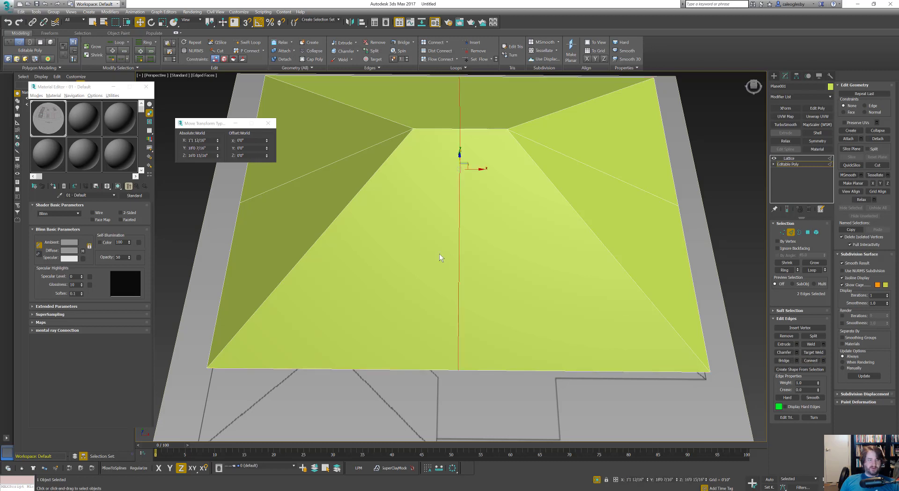
- Move the new connecting edges along X to -2'10 2/16", toward the corner of the front wing on the plan
middle_drag(462, 237, 488, 169)
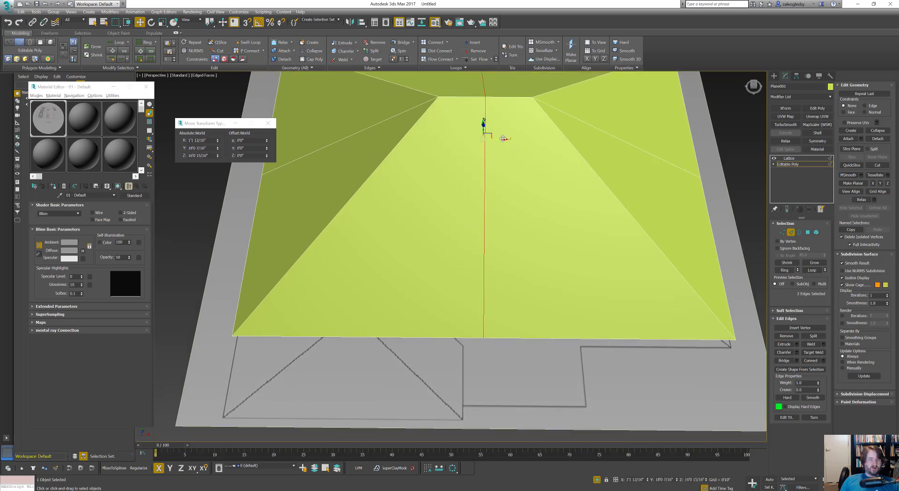
drag(504, 142, 485, 140)
alt+middle_drag(484, 140, 483, 190)
alt+middle_drag(472, 244, 456, 258)
- Try to extend the eave edge beside the front wing outward along Y to the wing's outer line on the plan
key(alt+w)
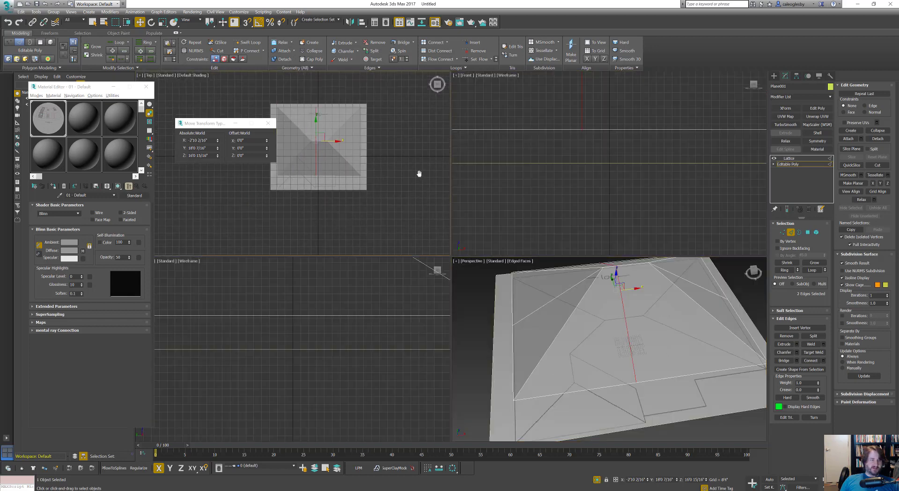
scroll(335, 185, up, 8)
middle_drag(329, 198, 347, 153)
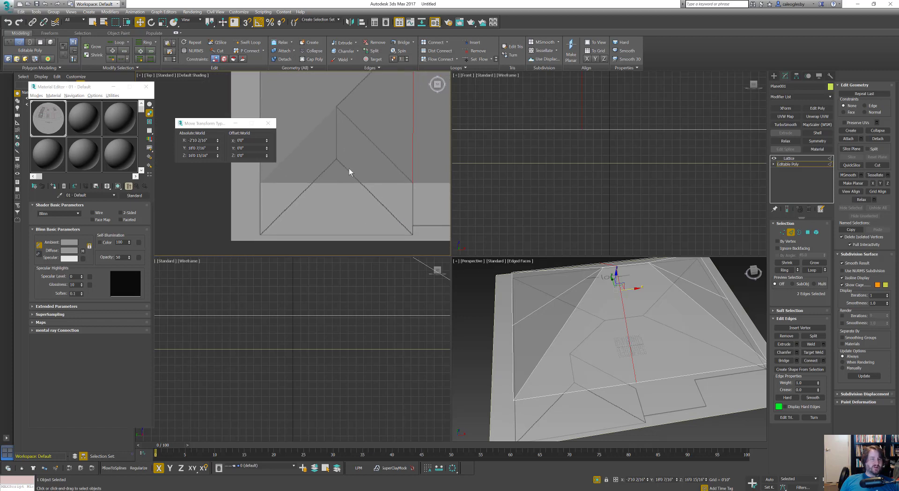
click(789, 158)
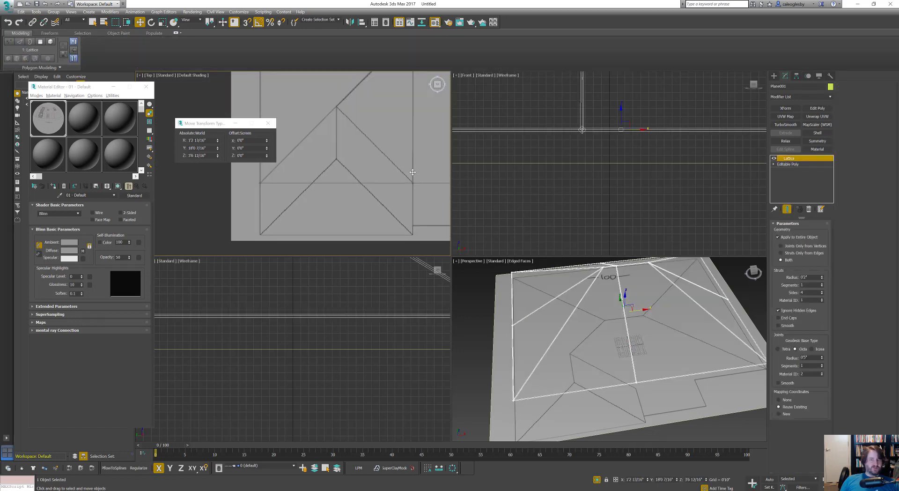
click(796, 164)
key(2)
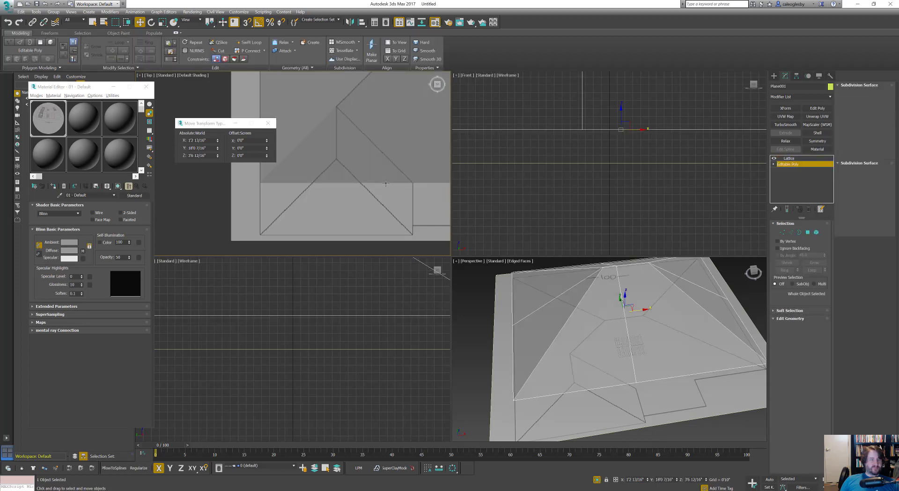
shift+drag(336, 162, 345, 198)
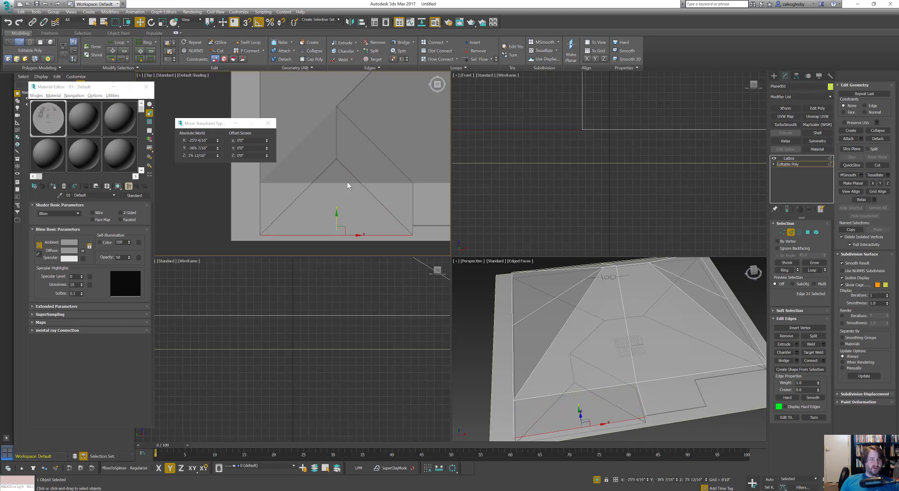
click(346, 182)
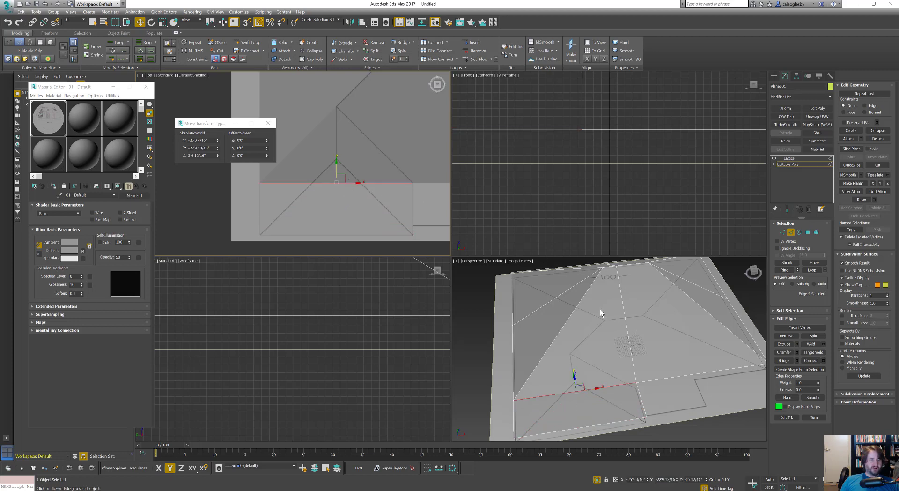
right_click(590, 288)
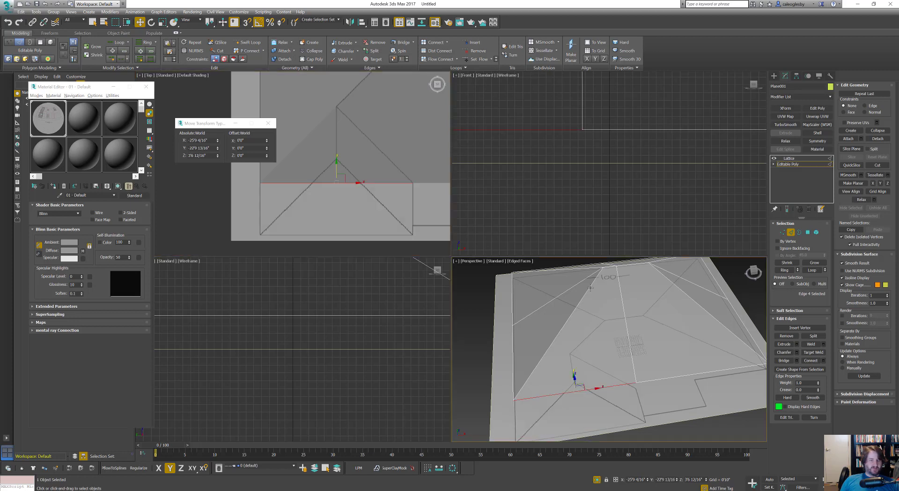
click(794, 234)
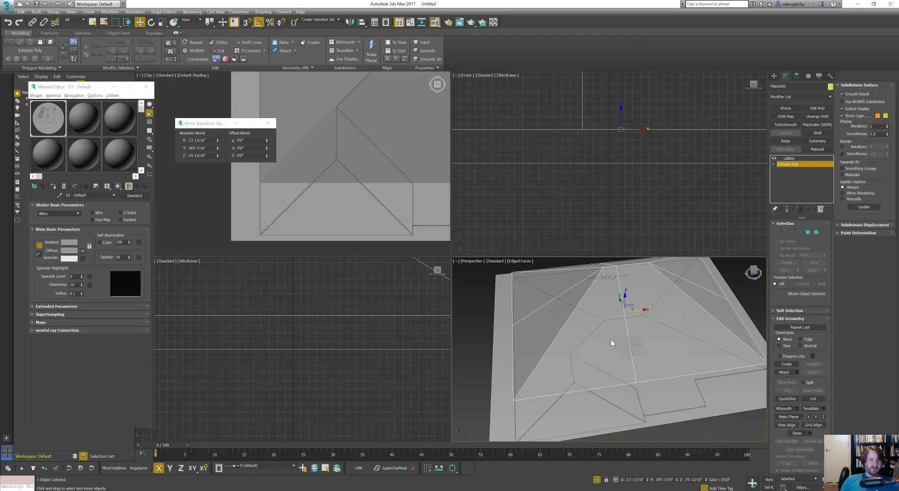
- Make one independent copy of the lattice roof, rotated -90 degrees about Z
click(611, 338)
scroll(328, 174, down, 5)
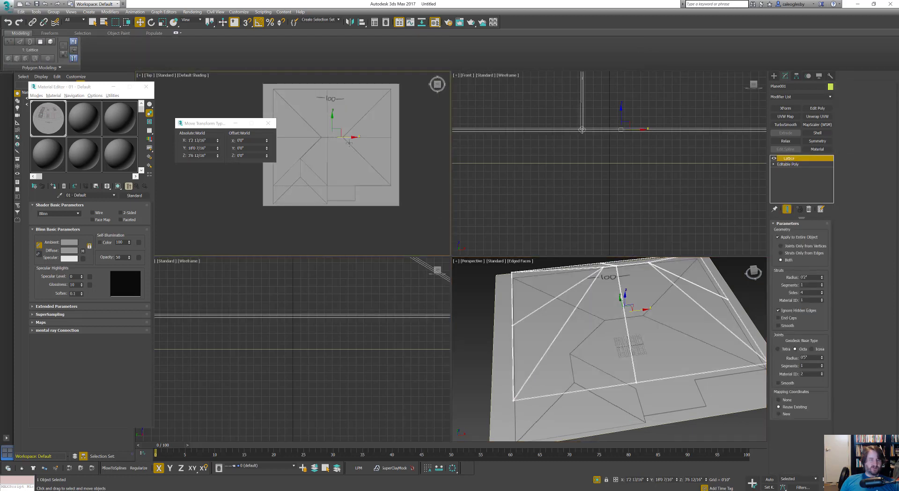
key(e)
drag(343, 143, 347, 164)
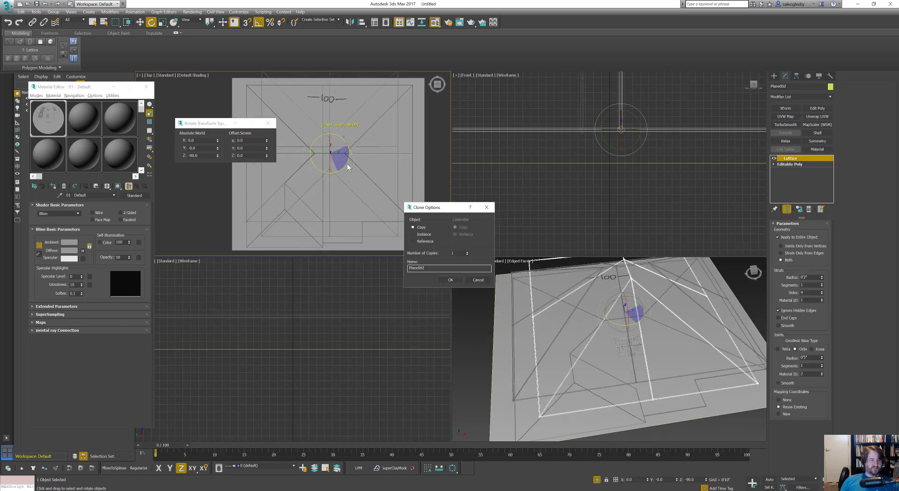
click(449, 280)
- Move the rotated roof copy along X to -25'0", centring it over the front wing's ridge on the plan
scroll(391, 170, up, 3)
key(w)
drag(393, 135, 349, 152)
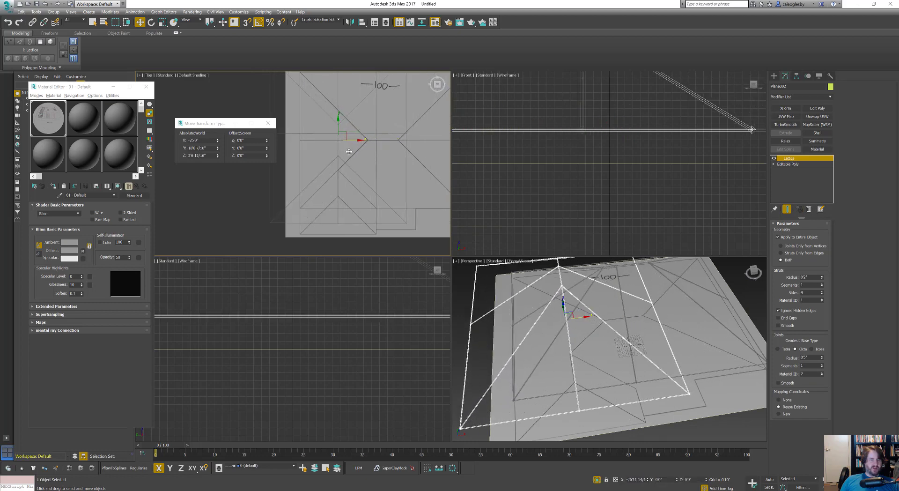
alt+middle_drag(550, 368, 595, 312)
key(alt+w)
middle_drag(483, 226, 454, 265)
- Work on the copied roof at its Editable Poly level and move it along Y to 9'1 14/16"
click(773, 158)
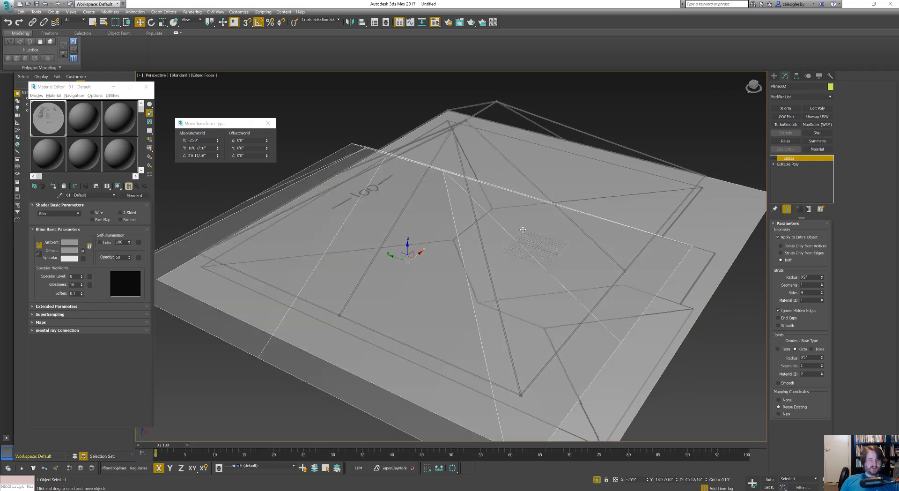
click(788, 164)
key(alt+x)
mouse_move(473, 265)
alt+middle_down()
mouse_move(460, 254)
mouse_move(471, 258)
alt+middle_up()
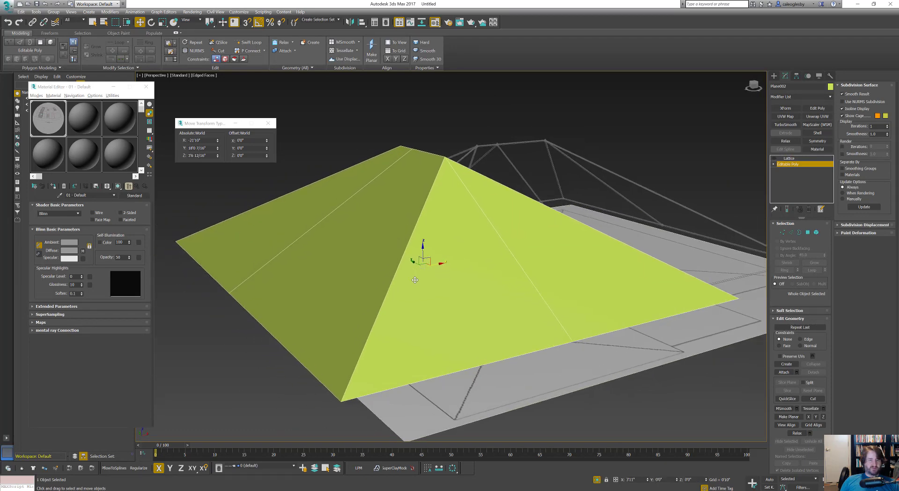
drag(397, 264, 462, 301)
alt+middle_drag(462, 301, 454, 309)
key(alt+w)
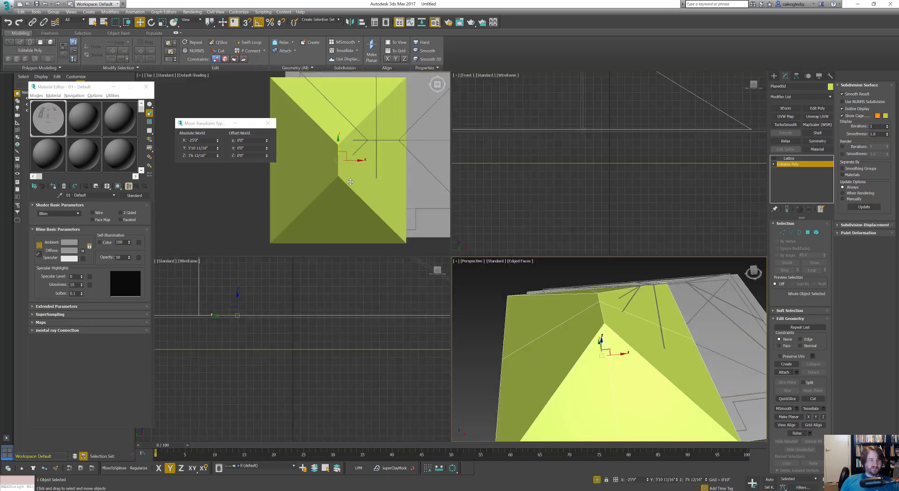
key(alt+x)
scroll(350, 192, up, 2)
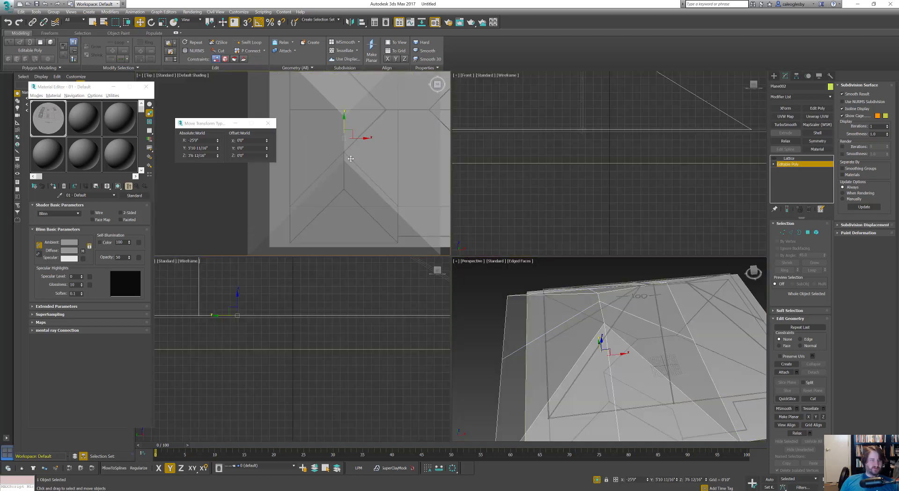
drag(345, 127, 344, 117)
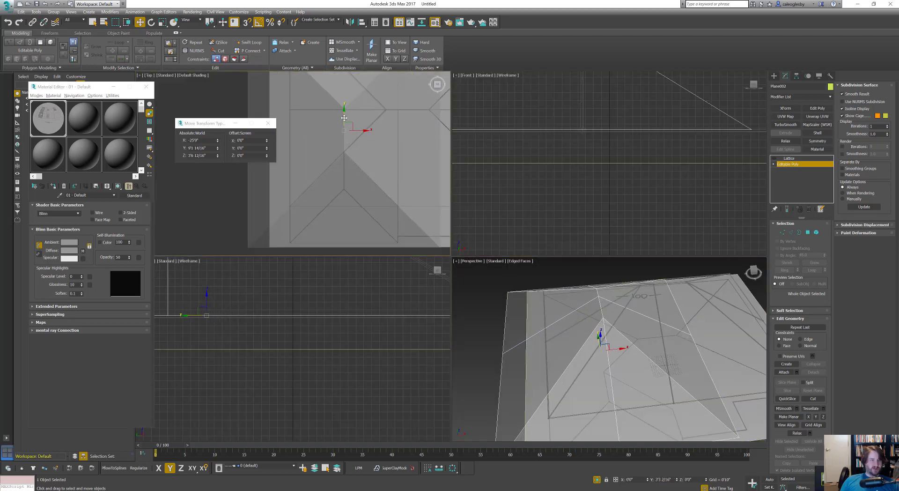
middle_drag(344, 183, 319, 187)
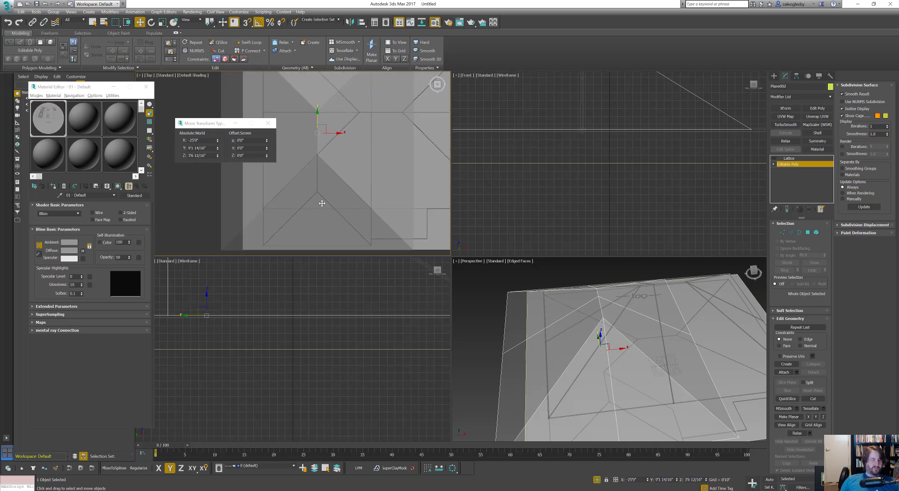
- Select the whole copied roof element and scale it down to the width of the front wing's plan outline
key(5)
key(r)
key(F2)
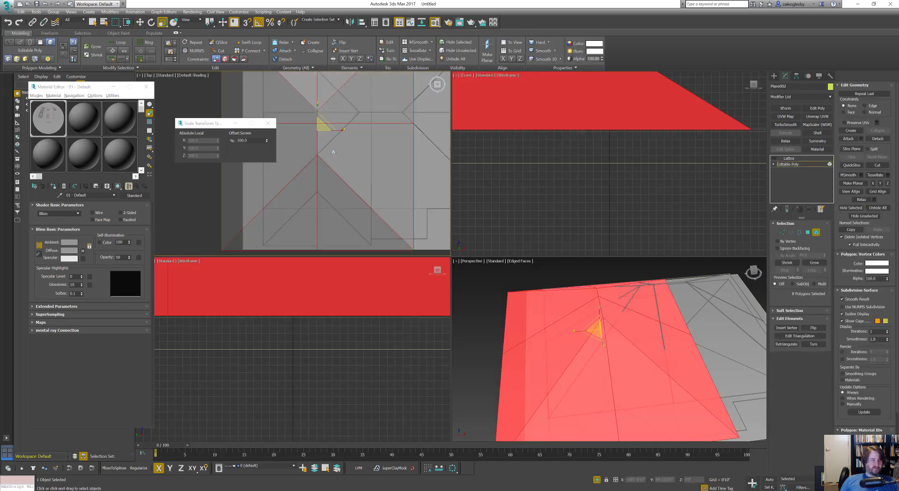
drag(322, 134, 323, 146)
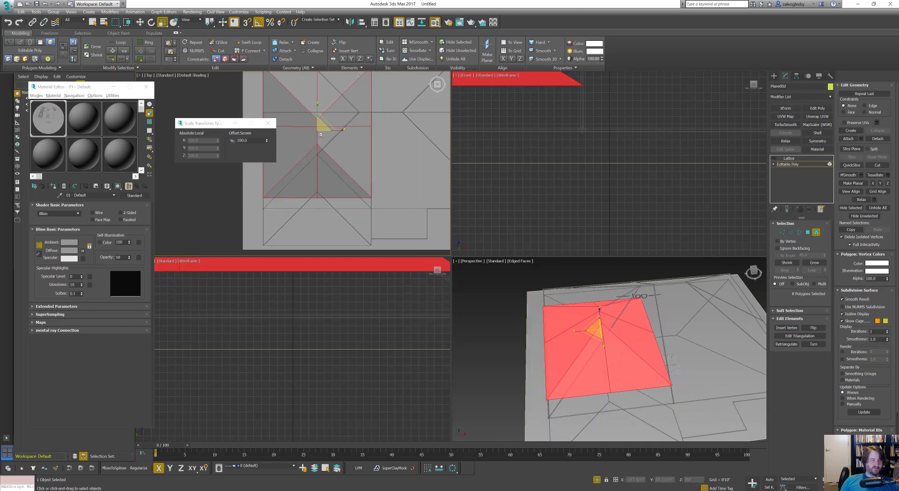
- Move the scaled roof element along Y to -9'10 10/16", lining its hip end up with the front wing's plan lines
key(w)
drag(317, 115, 312, 161)
scroll(319, 215, up, 3)
middle_drag(319, 215, 337, 162)
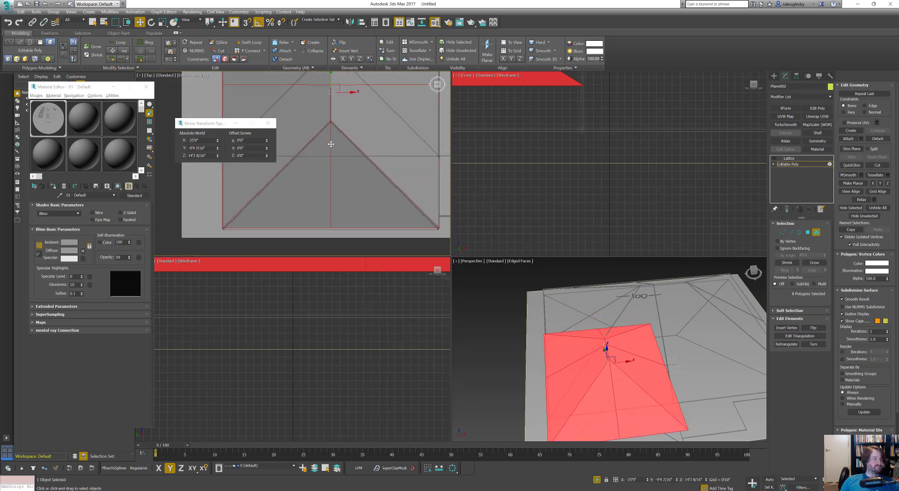
drag(331, 78, 330, 82)
middle_drag(342, 121, 344, 216)
scroll(344, 207, down, 2)
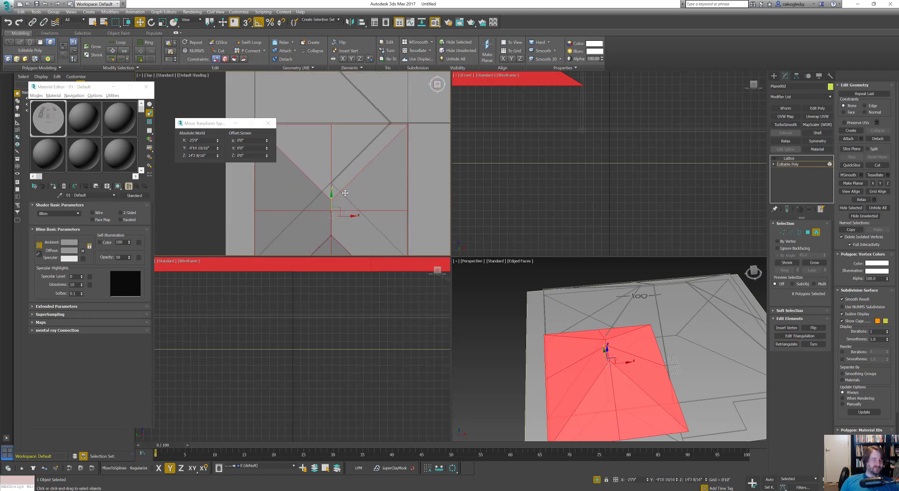
alt+middle_drag(626, 326, 473, 283)
key(alt+w)
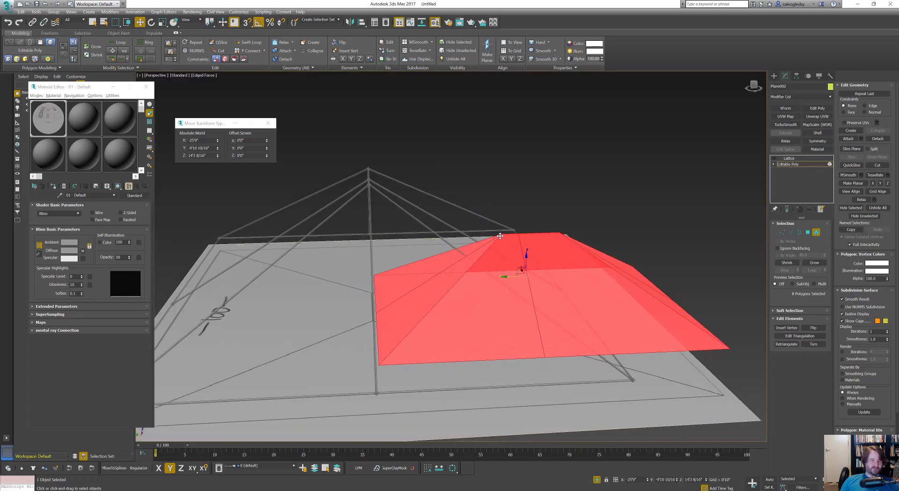
- Select the four vertices at the wing roof's inner end and scale them flat along Y so they share one line
key(1)
click(501, 234)
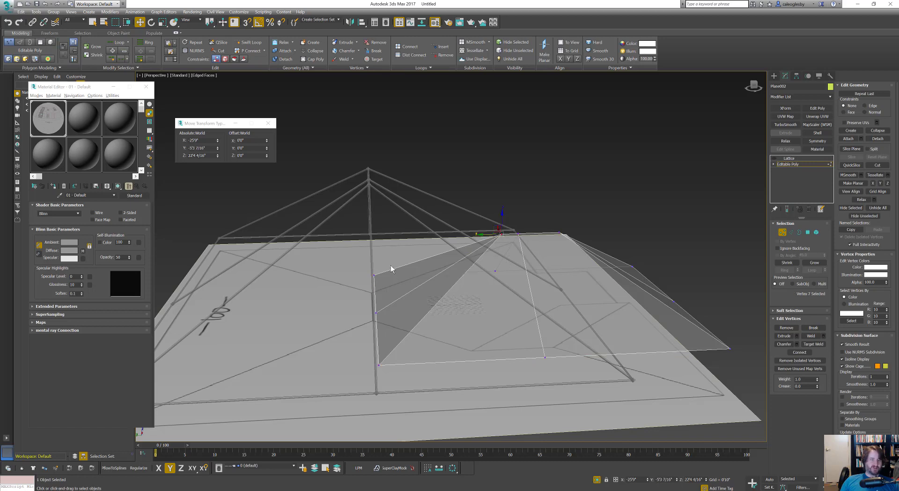
drag(391, 268, 374, 347)
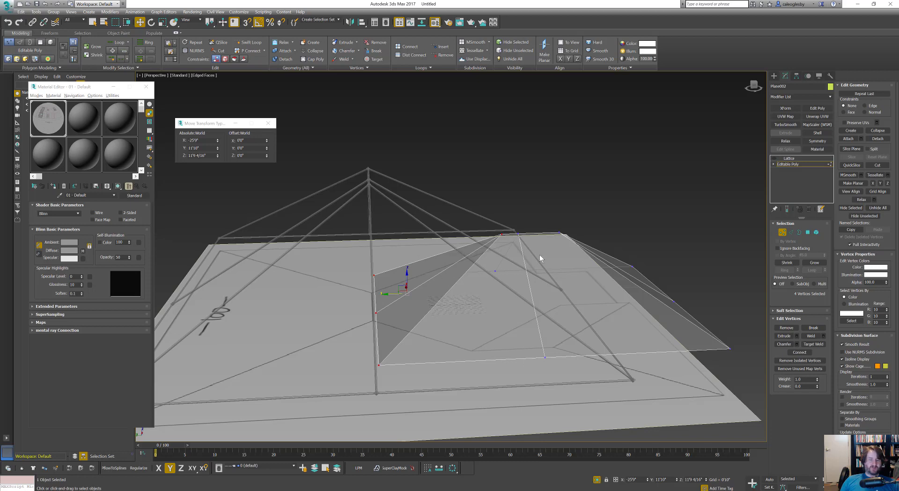
alt+middle_drag(495, 256, 471, 259)
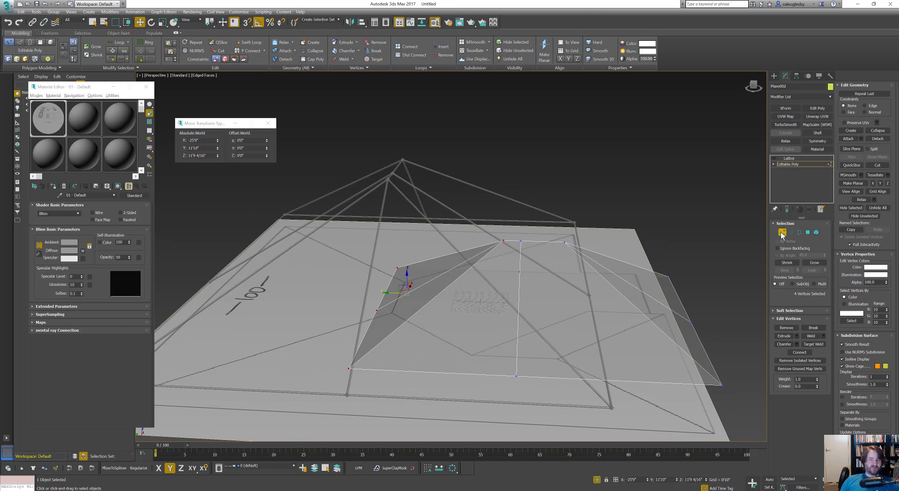
middle_drag(395, 291, 401, 291)
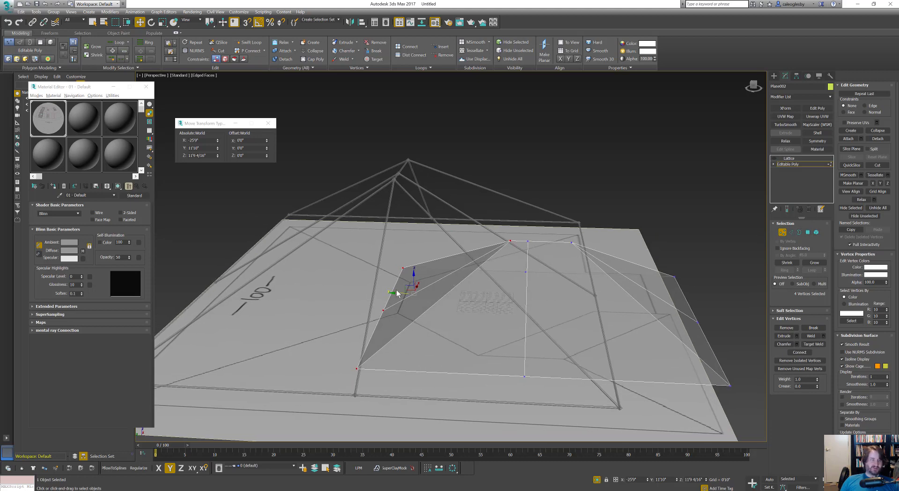
right_click(218, 149)
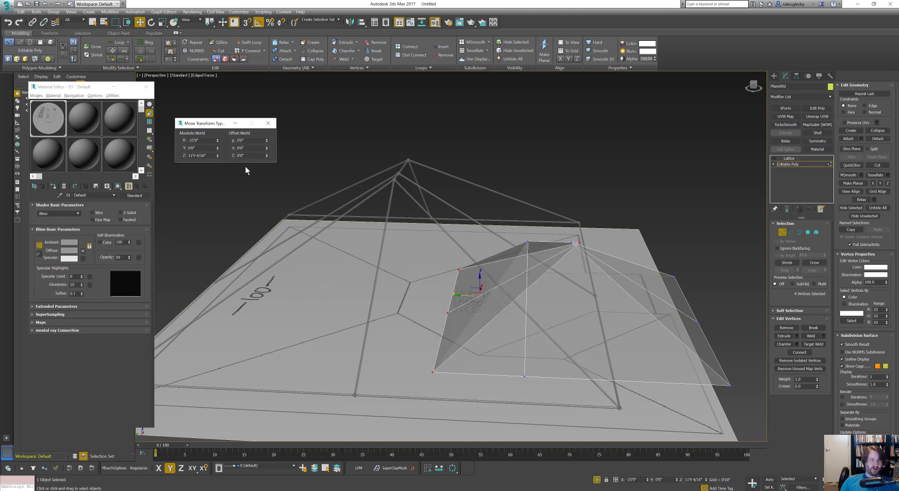
key(ctrl+z)
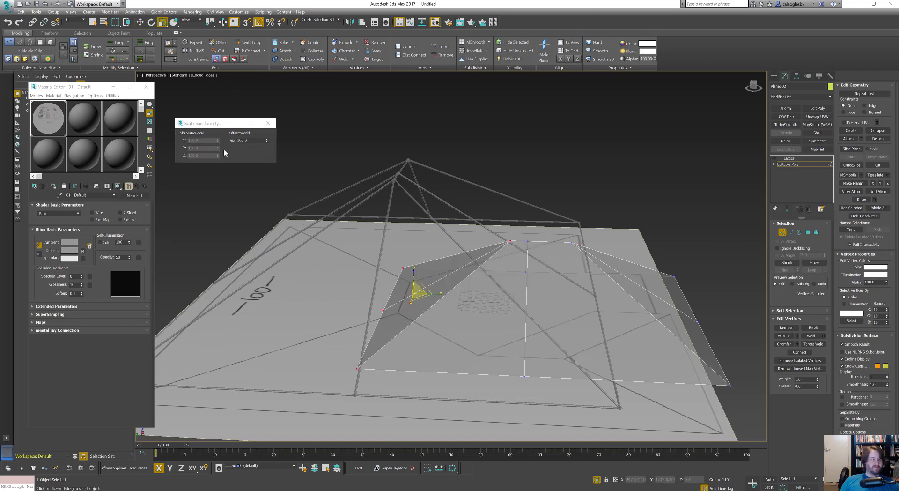
key(r)
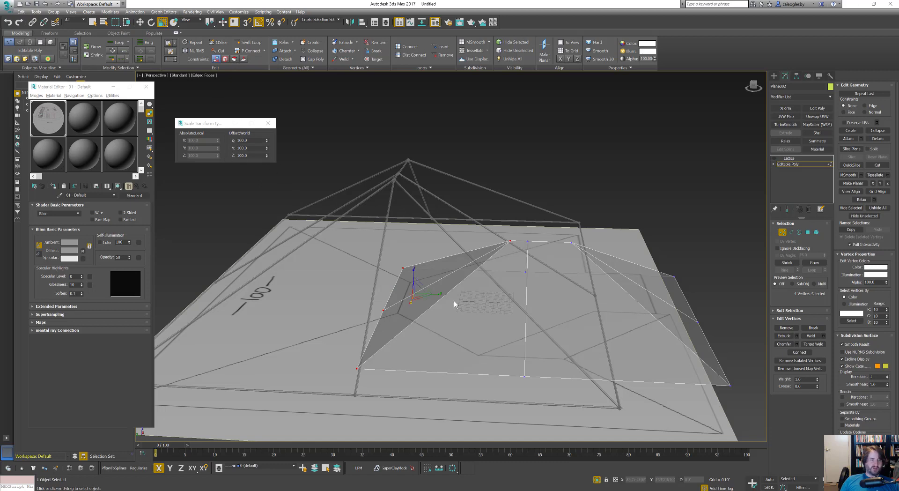
middle_drag(454, 301, 493, 298)
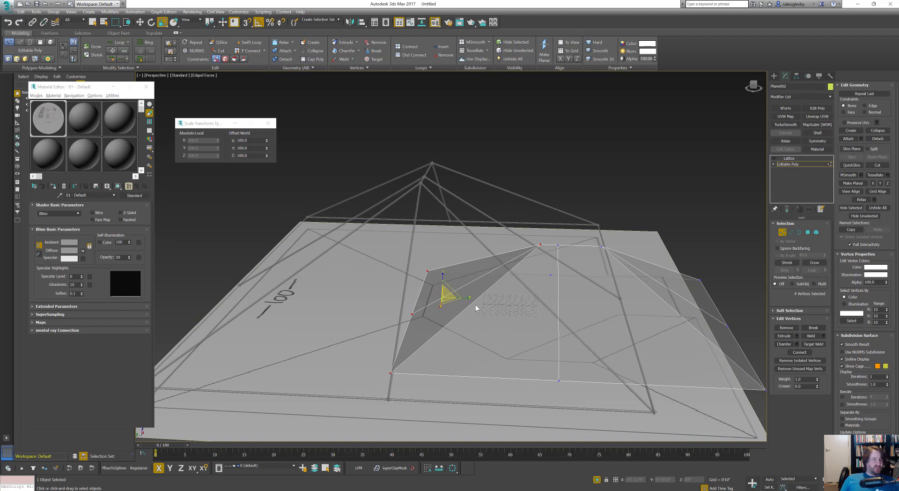
right_click(266, 153)
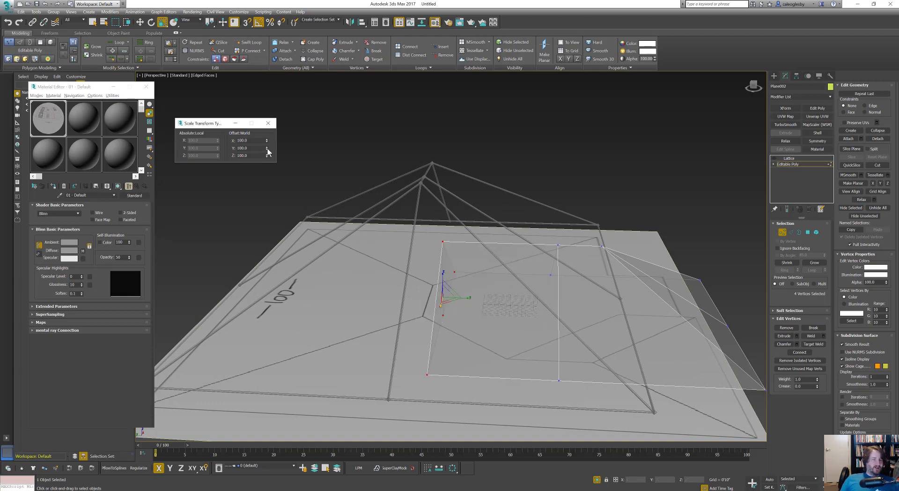
- Move the flattened inner-end vertices along Y to 18'0 8/16", extending the wing roof into the main roof
alt+middle_drag(492, 315, 468, 292)
key(w)
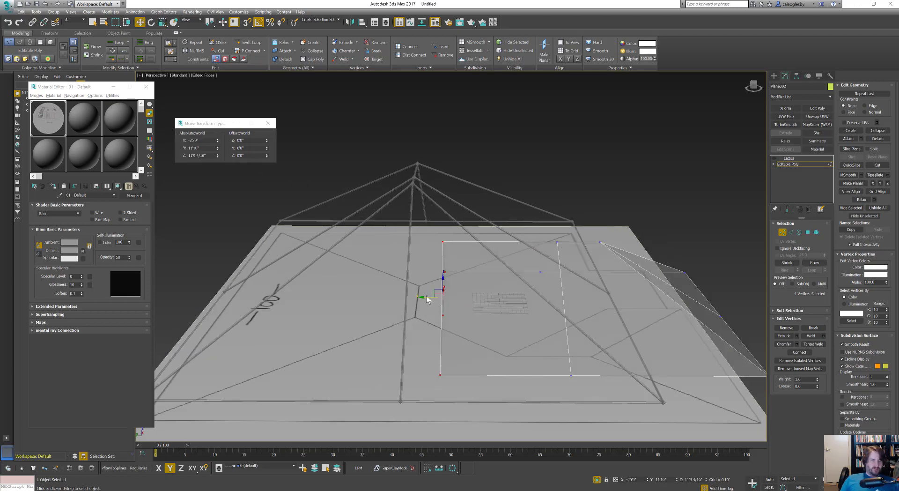
drag(428, 297, 394, 297)
- Leave vertex editing and lower the wing roof to Z -1'1 2/16", bringing its eaves level with the main roof's
alt+middle_drag(429, 305, 483, 321)
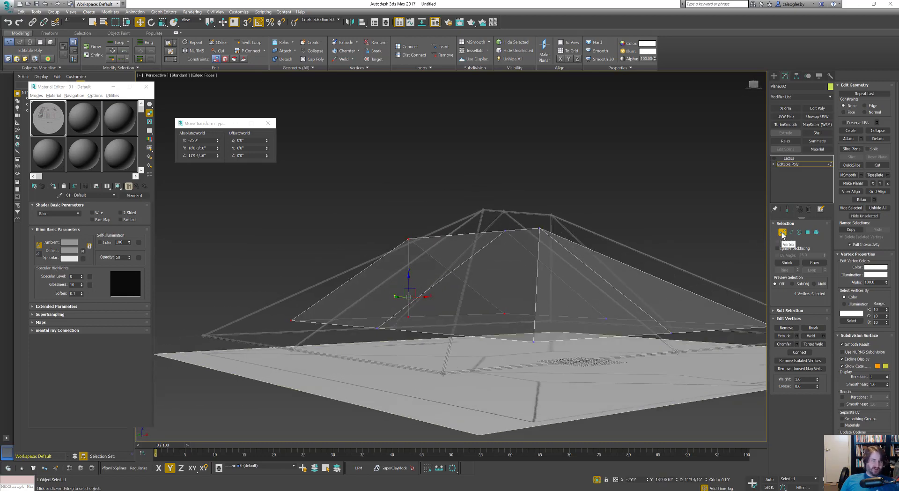
alt+middle_drag(475, 331, 404, 202)
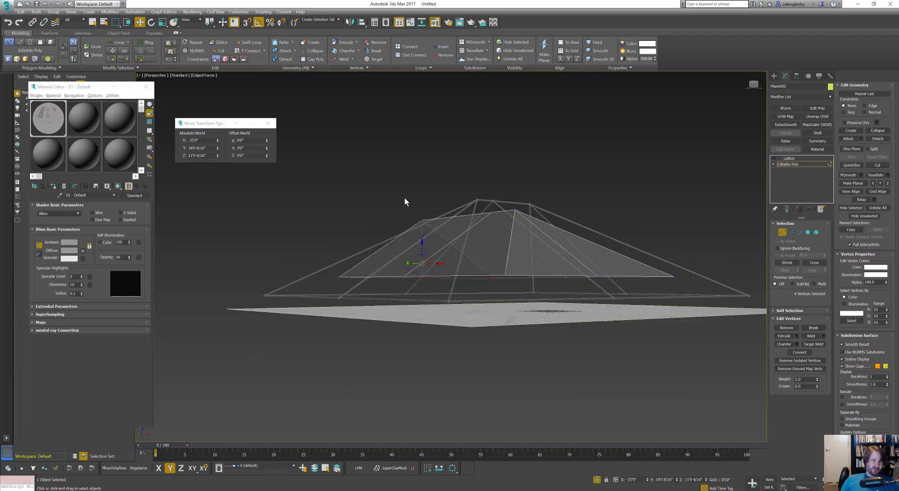
alt+middle_drag(514, 243, 380, 181)
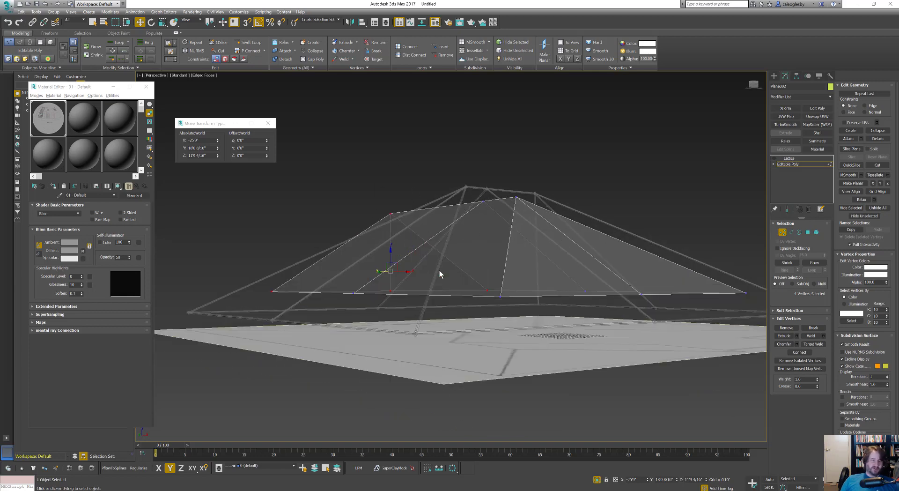
alt+middle_drag(712, 253, 574, 261)
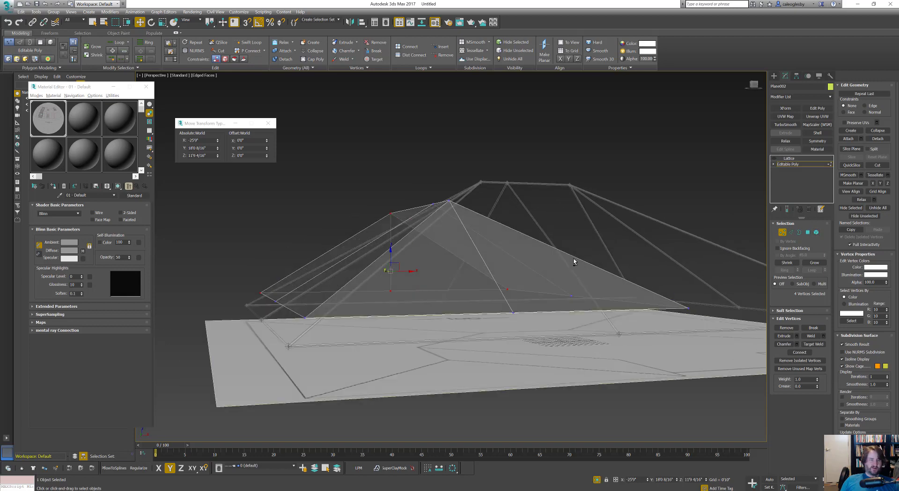
click(782, 232)
drag(402, 299, 402, 330)
- Disable the Lattice modifier on the main roof and turn off see-through display for the wing roof
key(alt+w)
right_click(565, 168)
middle_drag(596, 180, 650, 199)
scroll(651, 193, down, 7)
click(624, 160)
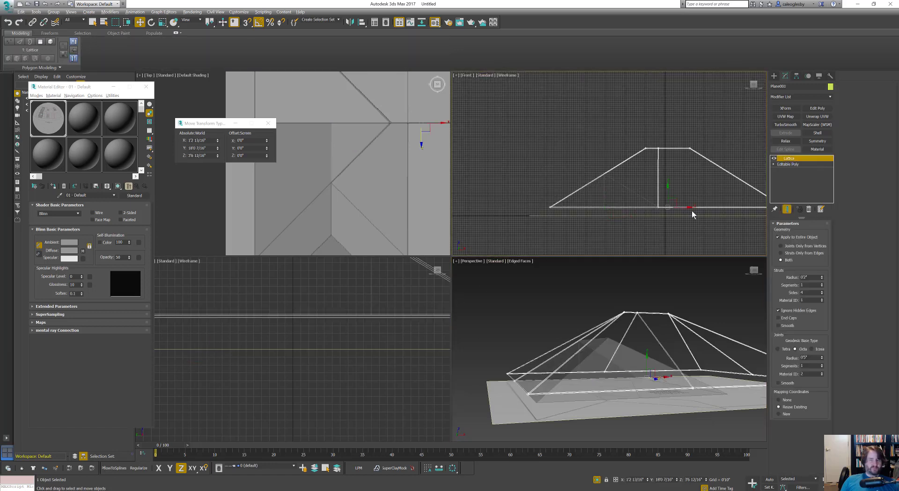
click(774, 158)
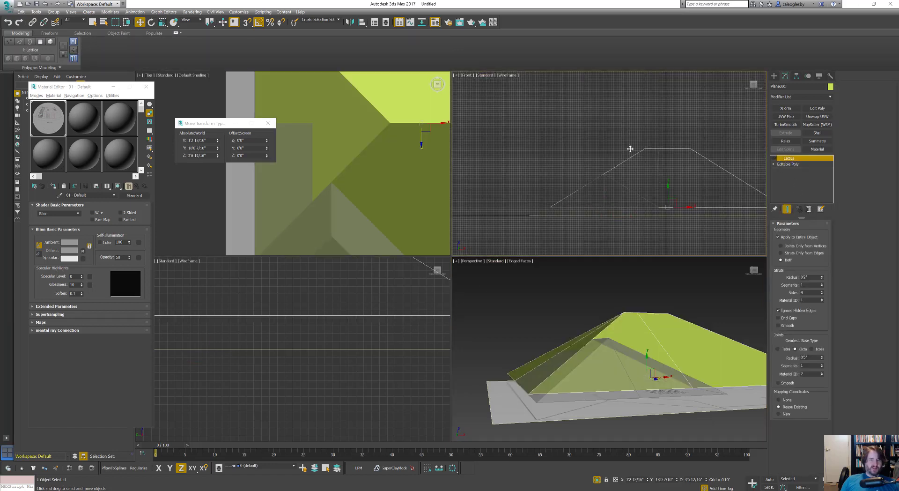
click(619, 357)
key(alt+x)
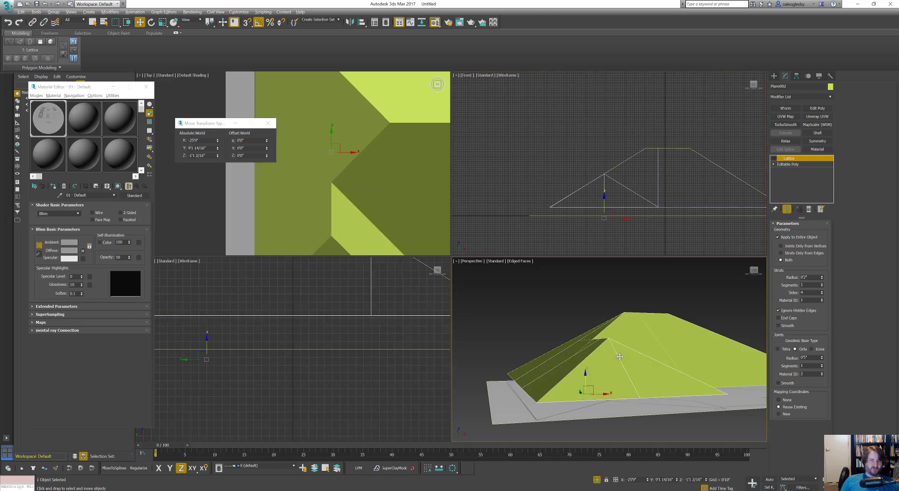
- View the reference bitmap of the diffuse map and compare its roof plan with the two intersecting roofs
key(alt+w)
alt+middle_drag(474, 253, 436, 277)
scroll(420, 272, down, 3)
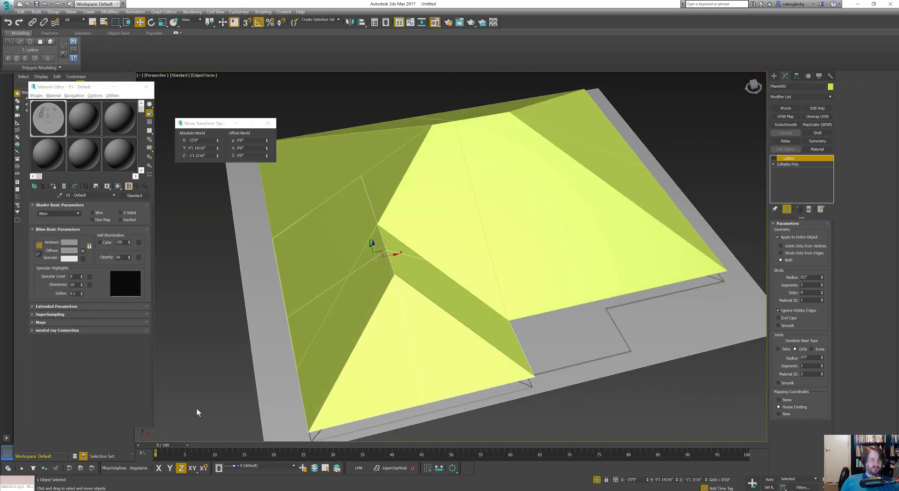
click(94, 260)
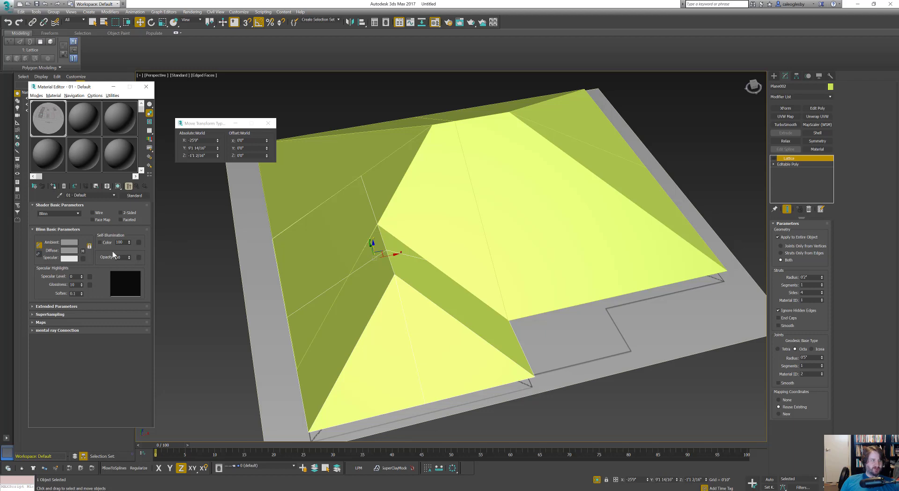
click(83, 251)
click(130, 313)
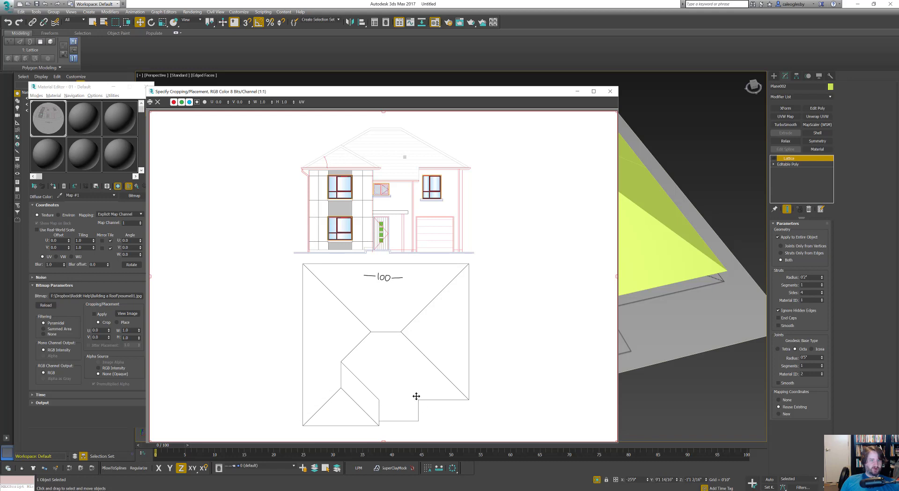
click(660, 323)
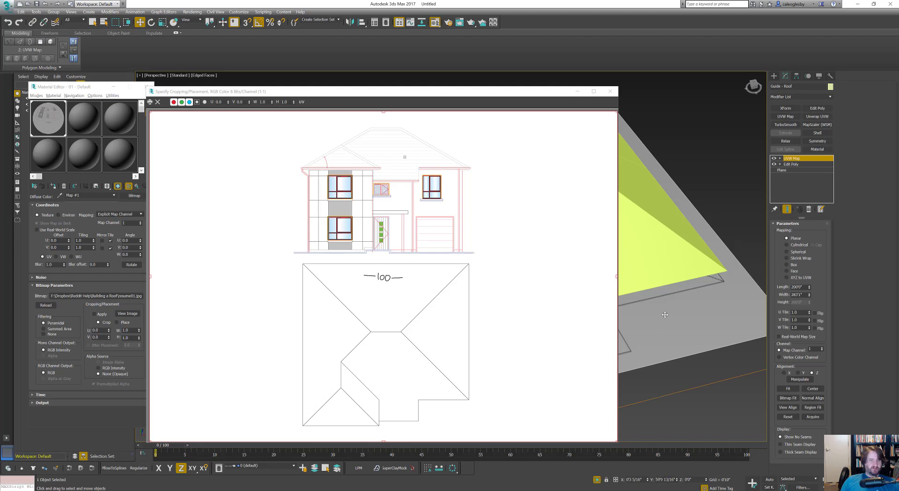
click(579, 92)
- Exit isolation, select the main and wing roofs together and raise them to the eaves level of the front elevation image
alt+middle_drag(594, 273, 548, 256)
click(354, 234)
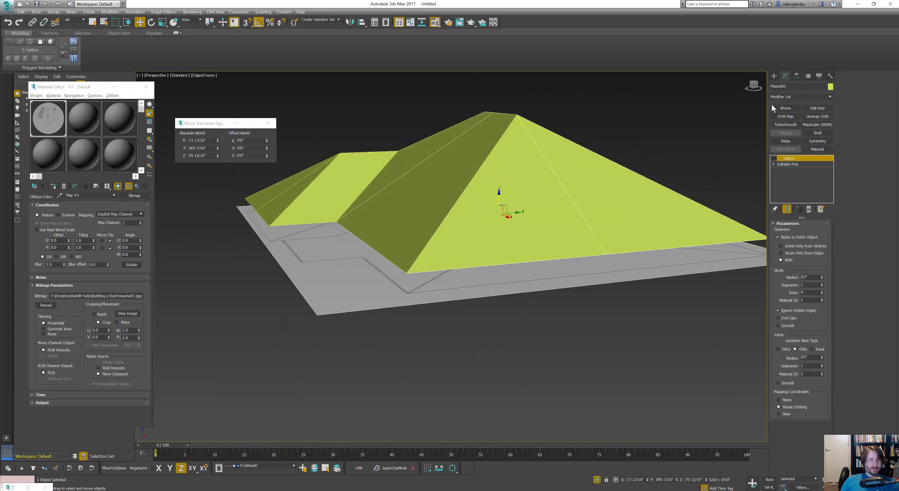
click(773, 75)
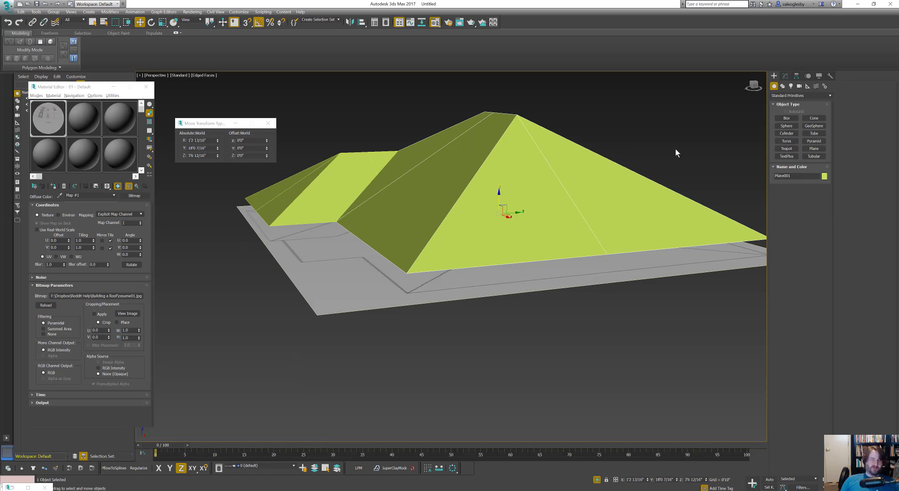
alt+middle_drag(425, 234, 481, 226)
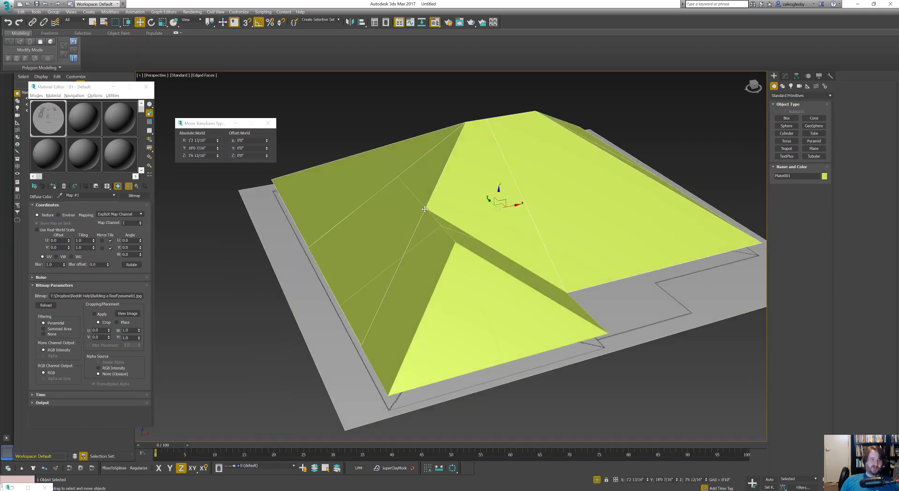
alt+middle_drag(458, 345, 432, 137)
alt+middle_drag(466, 168, 454, 179)
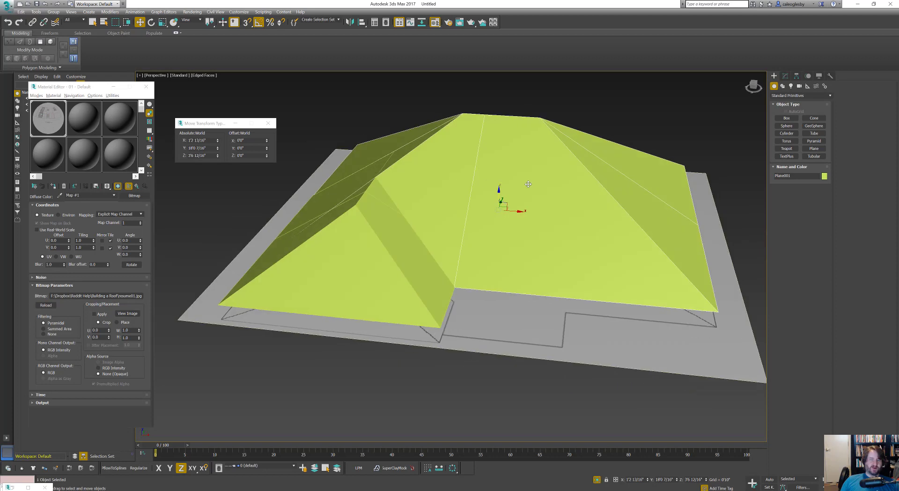
click(596, 479)
alt+middle_drag(520, 202, 487, 258)
ctrl+click(401, 315)
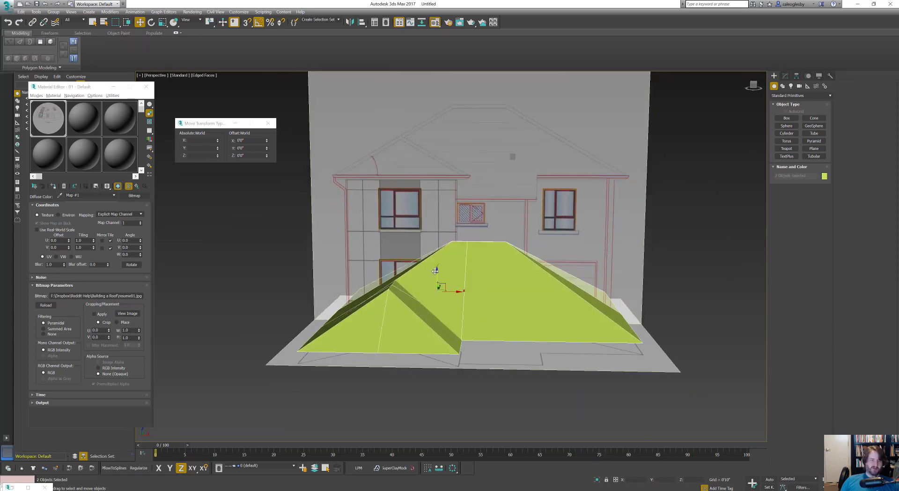
alt+middle_drag(435, 271, 437, 220)
- Shade the Front view and fine-tune both roofs' height to the elevation's eaves line, with the main roof at Z 51'5 4/16"
key(alt+w)
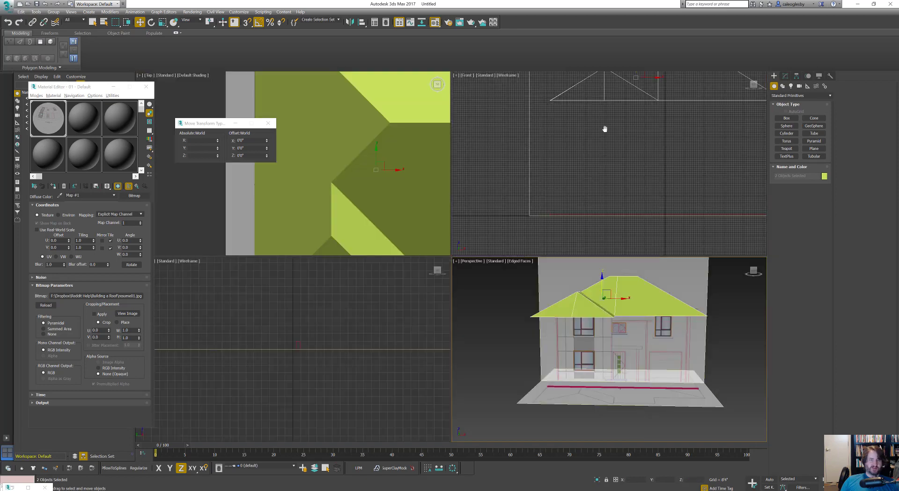
middle_drag(605, 129, 595, 194)
key(F3)
key(alt+w)
middle_drag(526, 252, 545, 209)
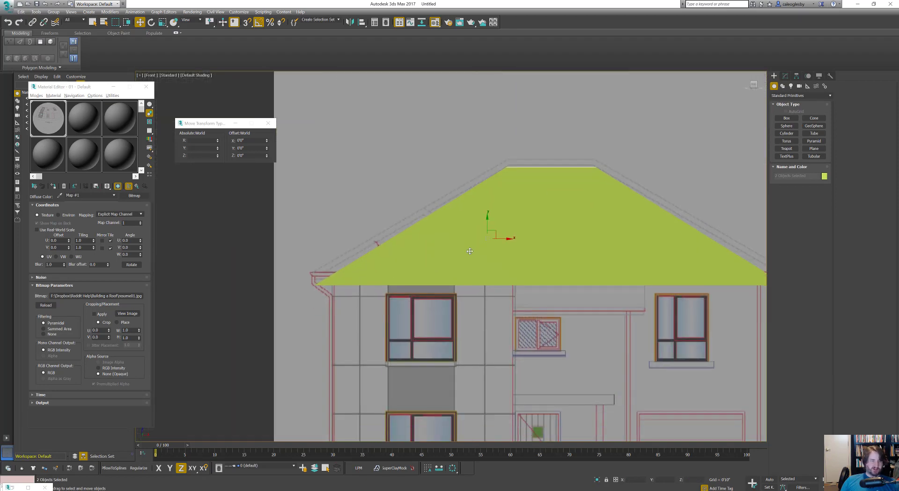
scroll(491, 206, up, 3)
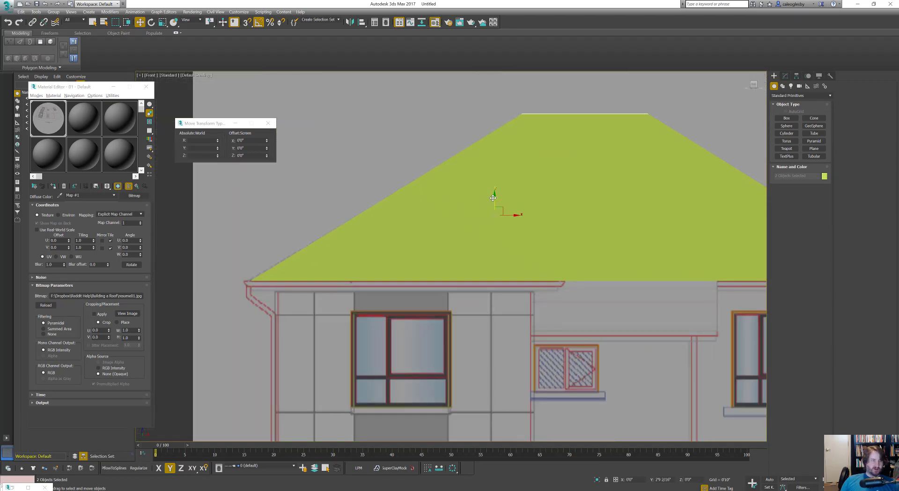
drag(493, 198, 493, 199)
- Make both roofs see-through over the elevation and delete the Lattice modifier from the main roof
key(1)
middle_drag(589, 203, 512, 206)
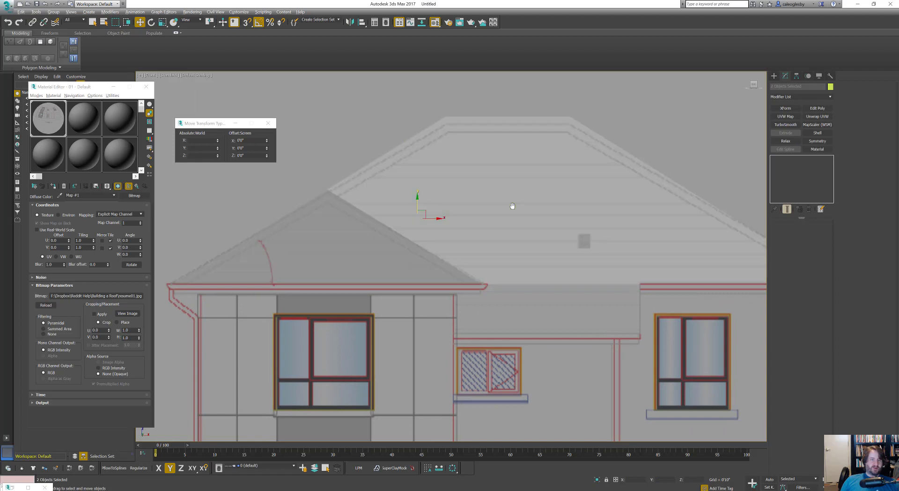
click(600, 154)
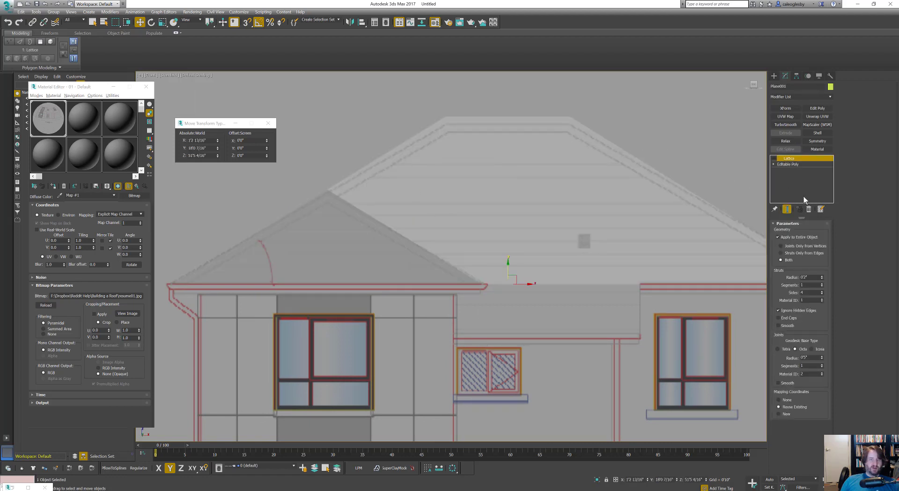
click(479, 229)
click(809, 210)
click(612, 161)
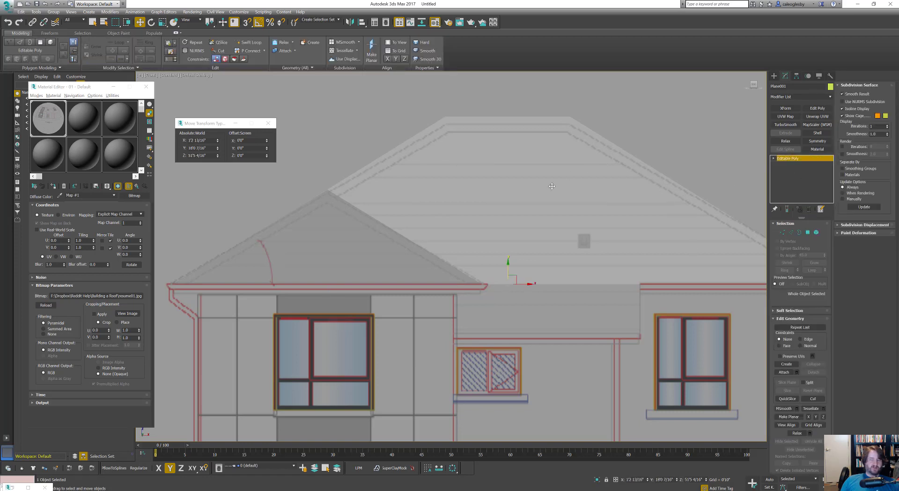
- Attach the wing roof to the main roof as one Editable Poly and enter vertex editing
key(alt+w)
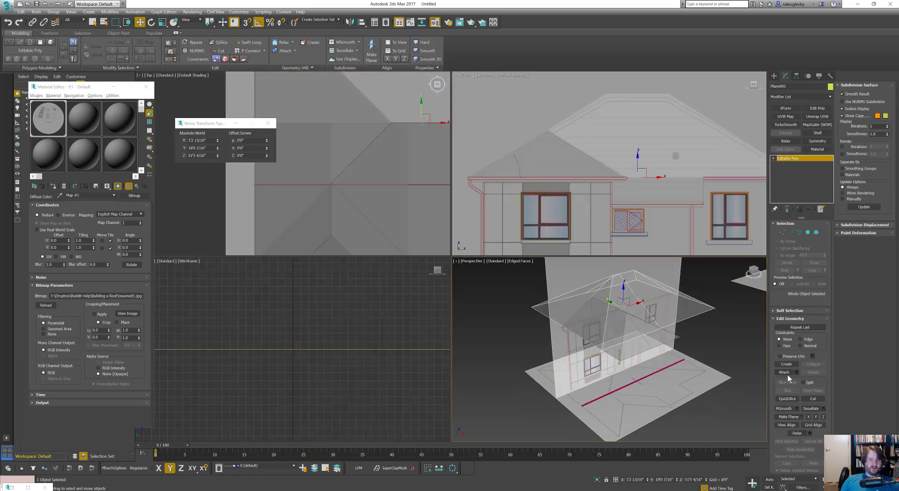
click(785, 372)
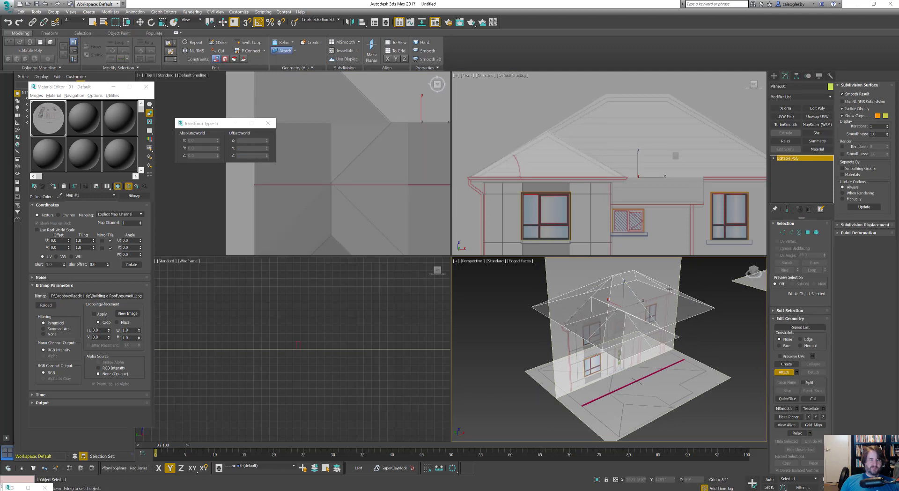
key(1)
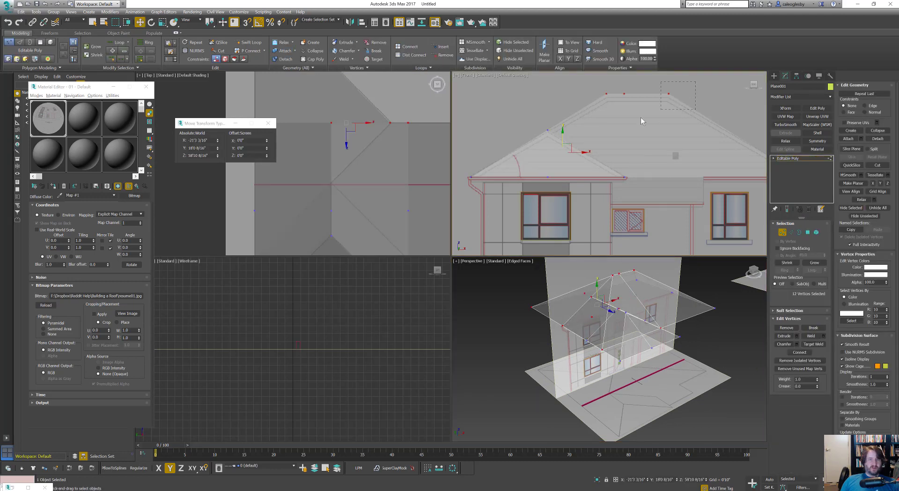
- Select the main roof's ridge vertices and lower them to the elevation's ridge line at Z 70'1 15/16"
drag(526, 137, 515, 139)
scroll(593, 103, up, 2)
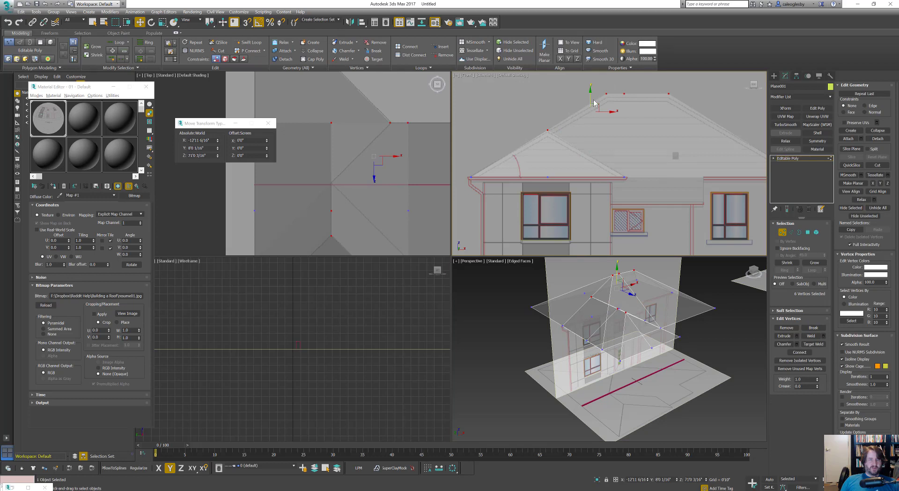
middle_drag(593, 104, 593, 109)
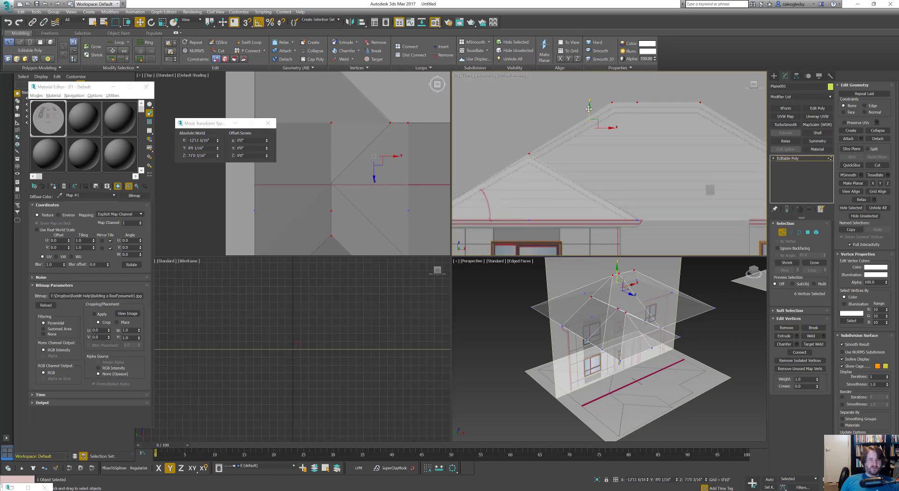
drag(588, 108, 588, 115)
scroll(599, 140, down, 2)
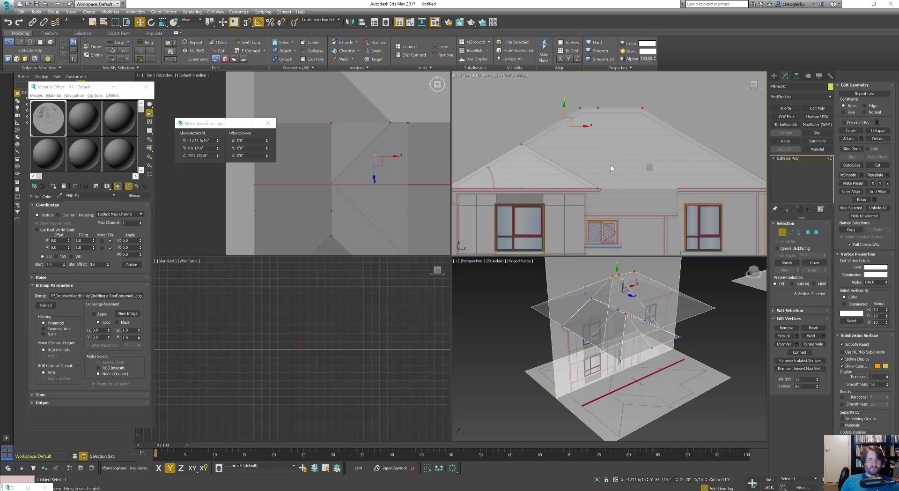
- Maximize the Perspective view, leave vertex editing and turn off the roof's see-through display
right_click(654, 306)
key(alt+w)
alt+middle_drag(667, 300, 602, 286)
click(789, 233)
alt+middle_drag(613, 224, 523, 248)
key(alt+x)
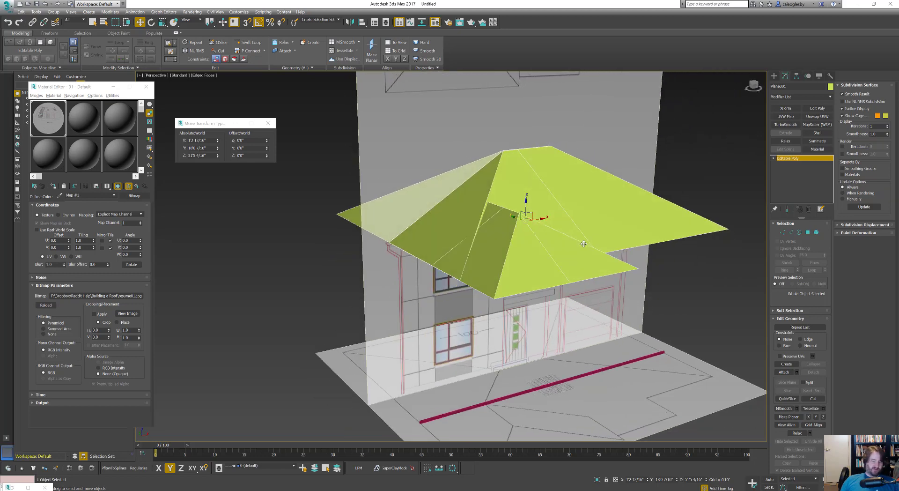
- Cut the main roof's front slope along the valley, from the wing's ridge end to the inner eaves corner
scroll(523, 248, up, 5)
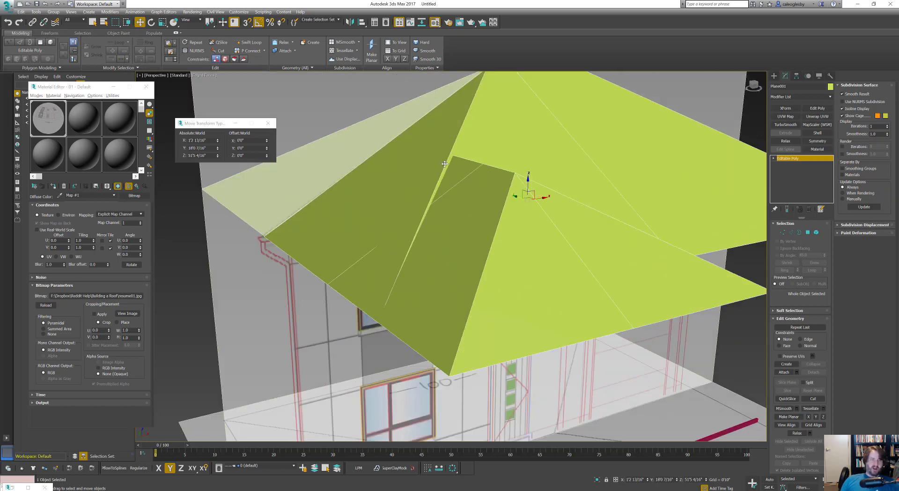
alt+middle_drag(469, 170, 481, 222)
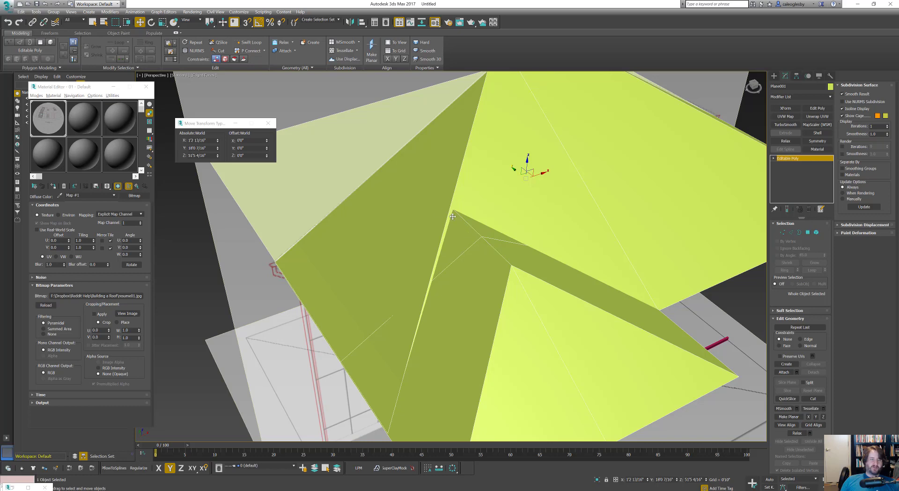
alt+middle_drag(452, 216, 510, 275)
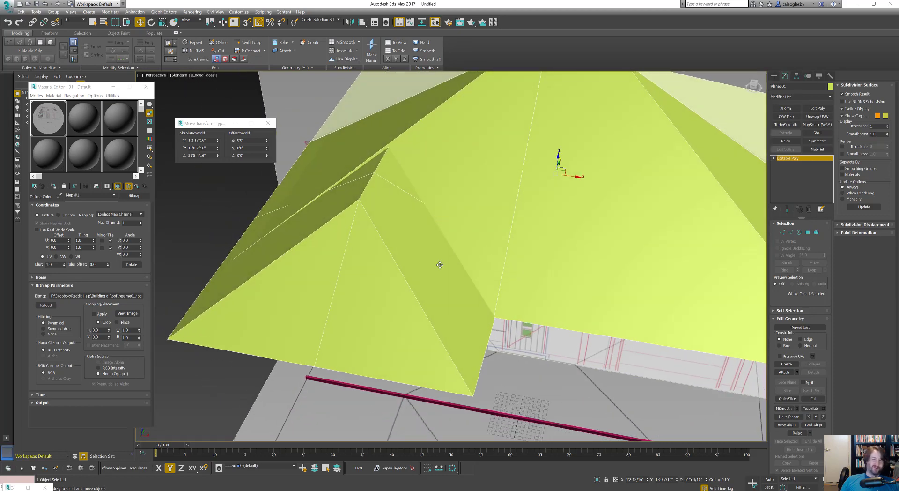
alt+middle_drag(444, 221, 450, 222)
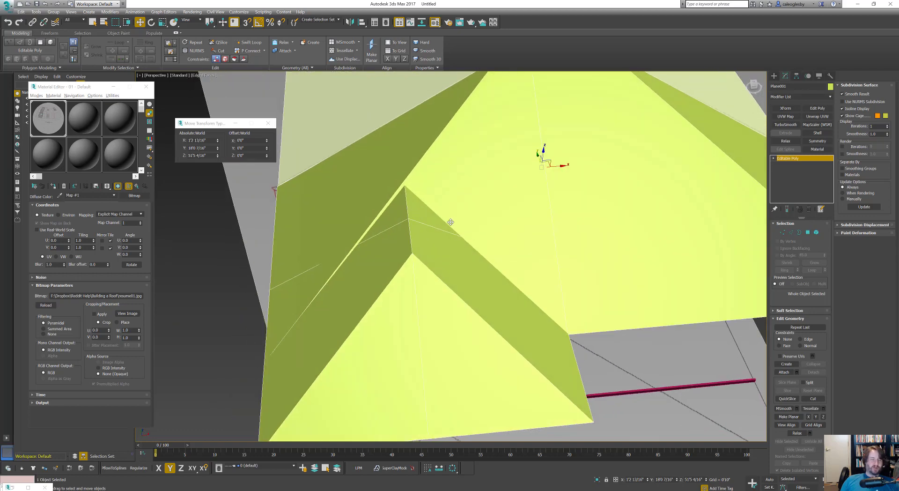
key(alt+c)
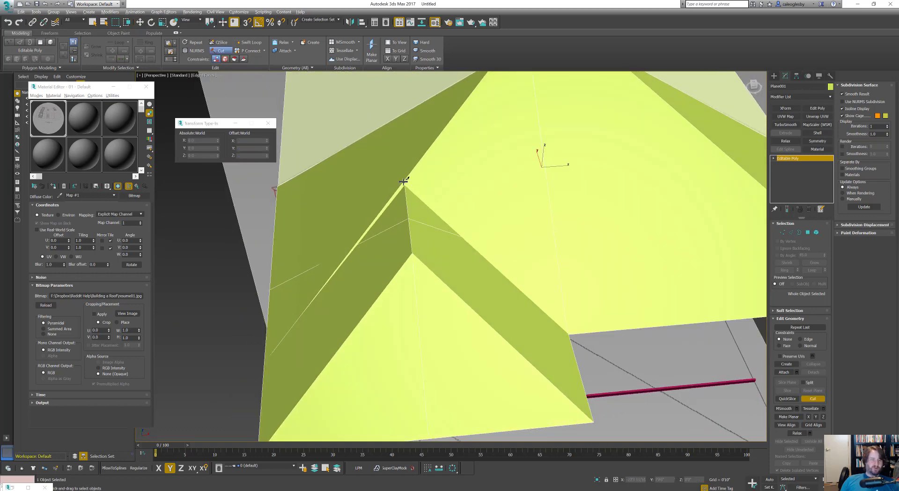
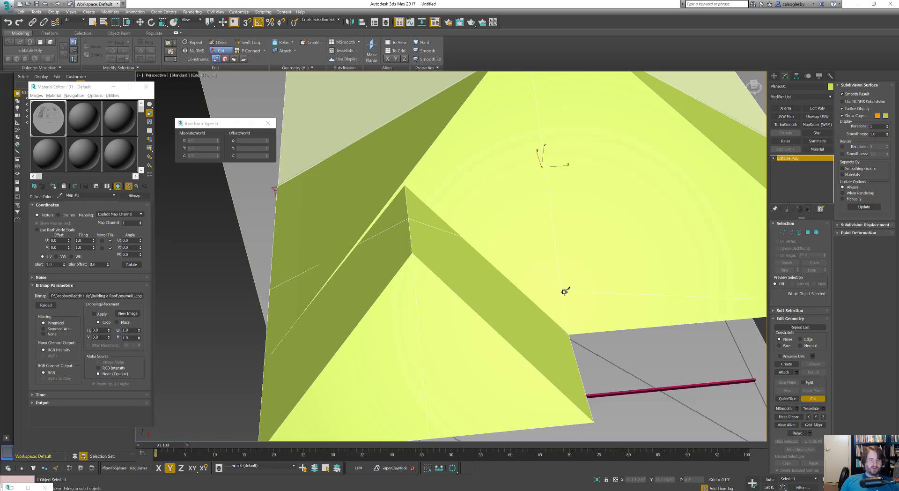
click(569, 333)
key(w)
- Select the main-roof polygon lying underneath the wing roof and remove it
alt+middle_drag(537, 266, 514, 276)
scroll(442, 226, up, 3)
key(4)
click(444, 206)
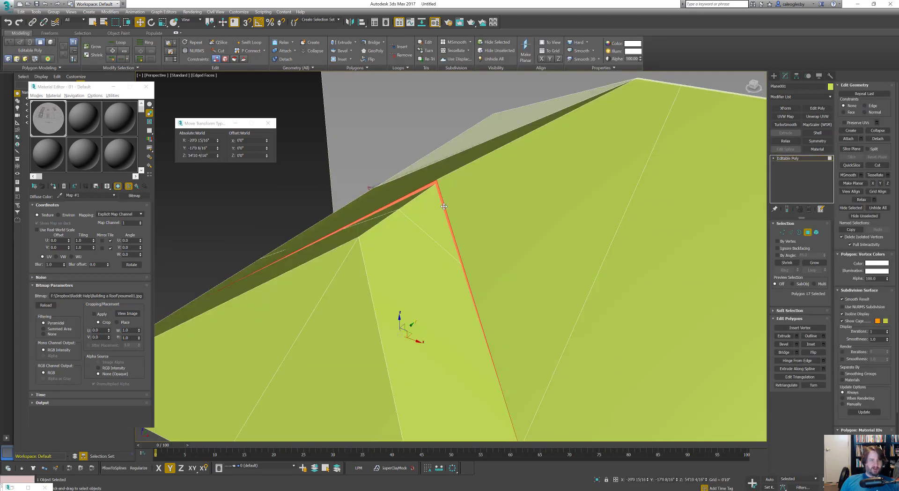
key(ctrl+d)
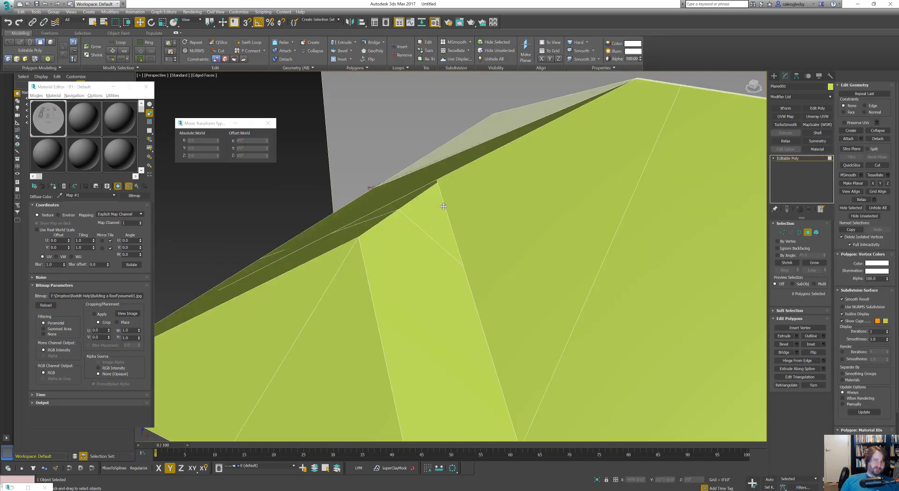
- Extend the main roof's two valley edges forward along Y over the wing, to Y -26'11 2/16"
alt+middle_drag(443, 206, 445, 265)
key(2)
click(447, 220)
ctrl+click(460, 234)
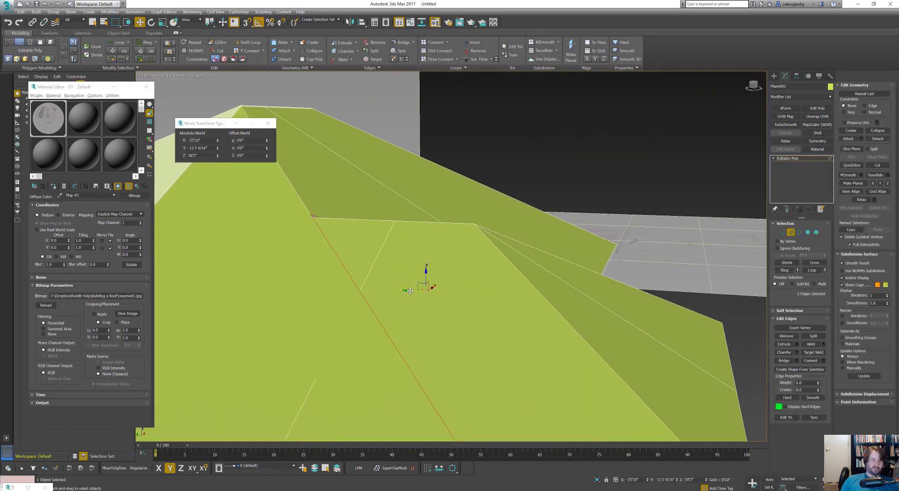
drag(409, 290, 582, 313)
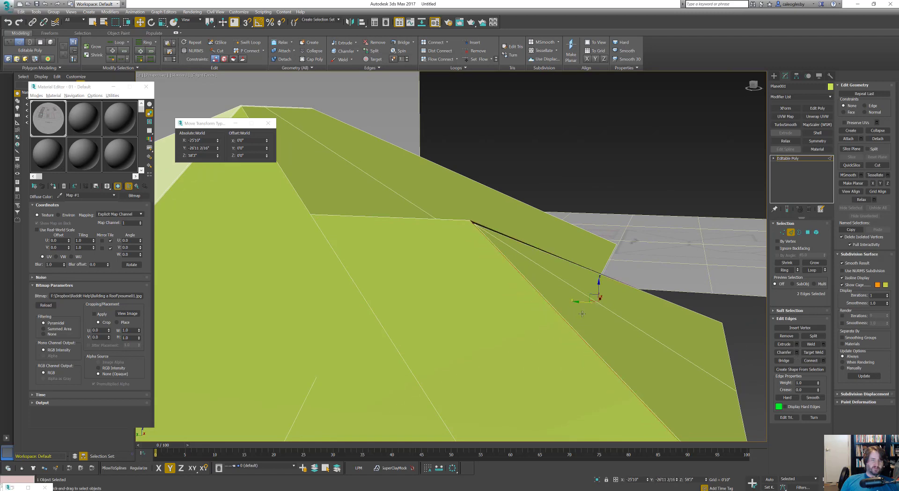
middle_drag(582, 313, 491, 237)
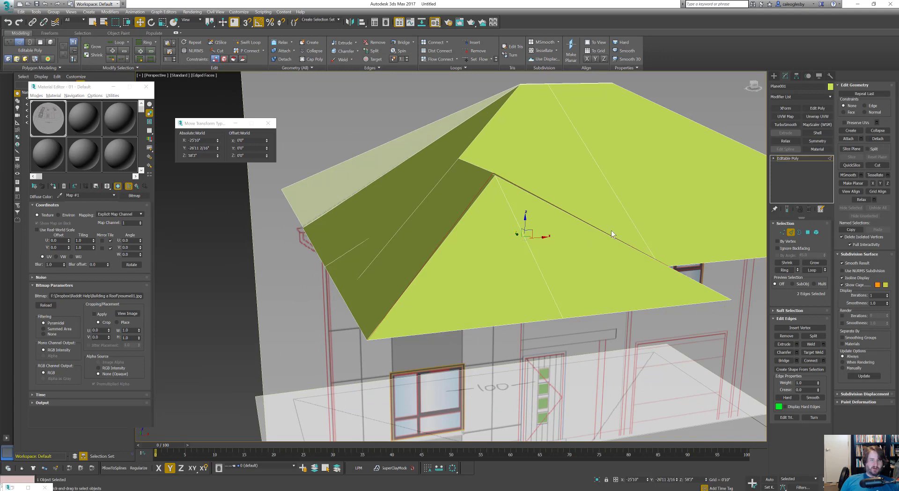
- Select the extended wing's left front hip edge and extend it sideways along X as a new front face
alt+middle_drag(611, 230, 604, 229)
click(419, 248)
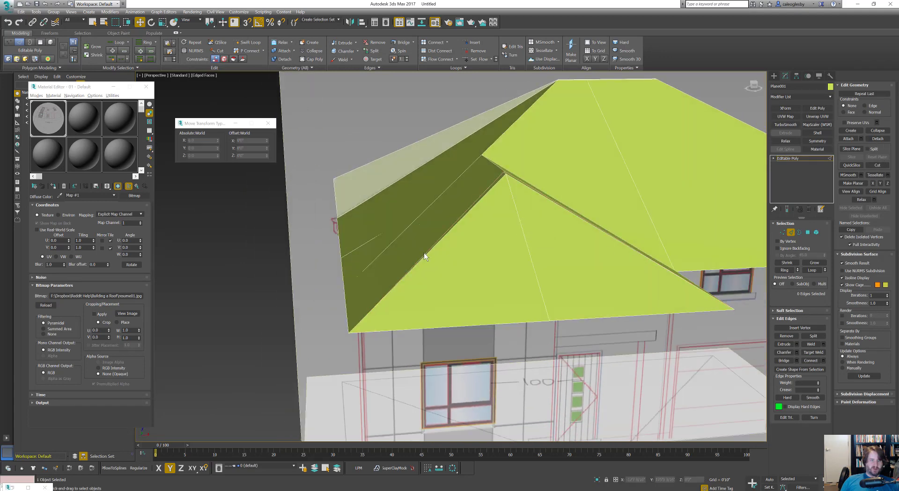
click(424, 255)
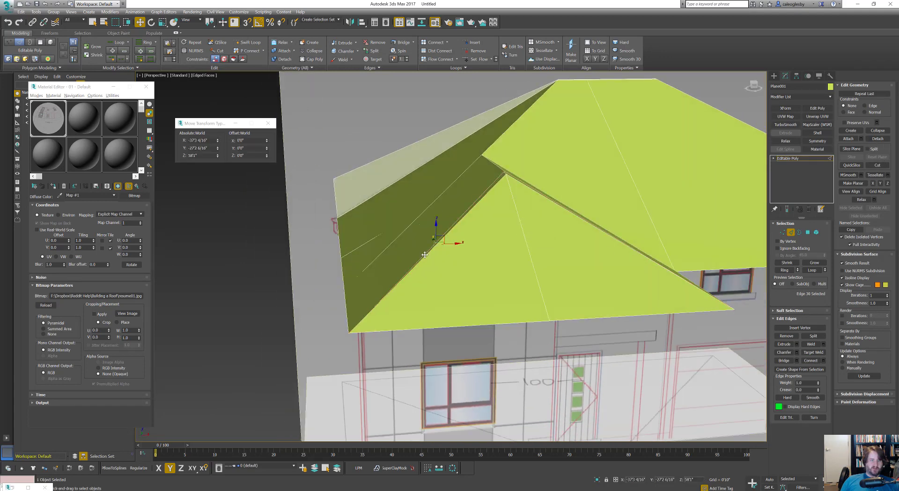
right_click(564, 245)
click(450, 229)
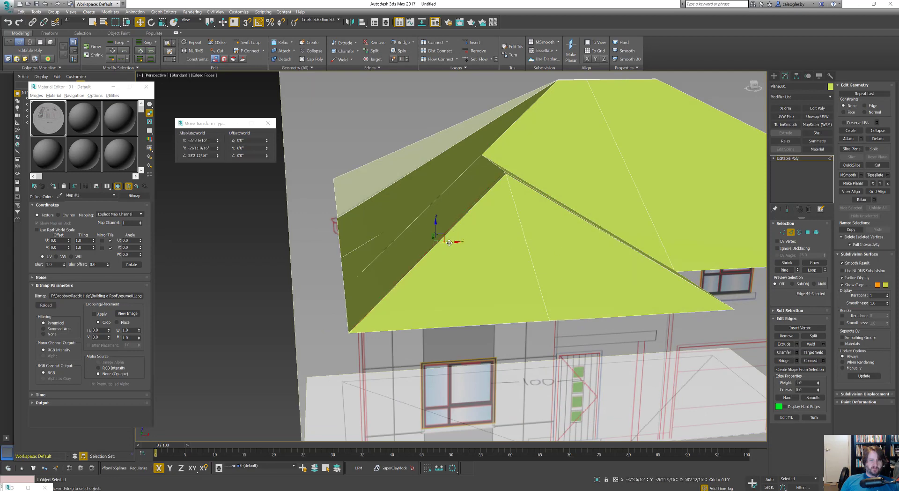
click(630, 248)
- Snap the new front face's upper vertex to the wing's peak and its lower vertex to the front right eaves corner
alt+middle_drag(630, 249, 672, 218)
key(1)
click(696, 173)
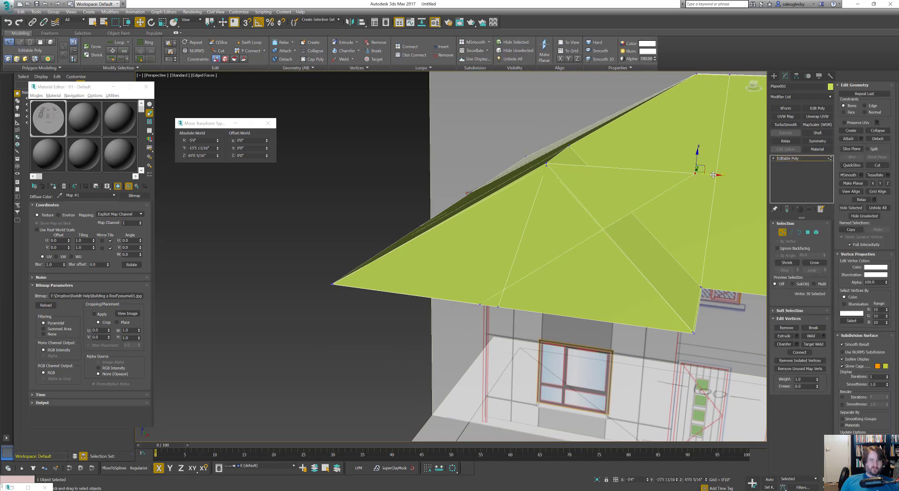
key(s)
drag(713, 175, 546, 163)
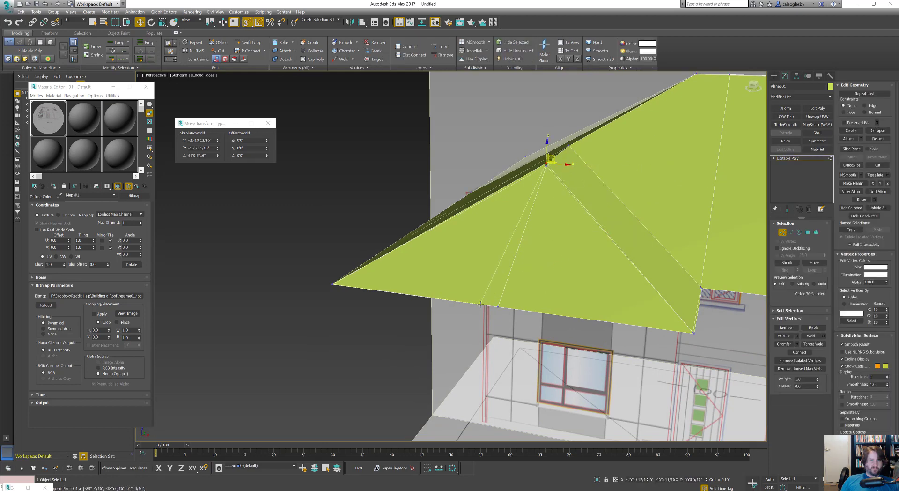
click(481, 304)
drag(481, 305, 692, 333)
- Select the original wing roof element and move it straight down, clear of the rebuilt wing
click(816, 233)
click(675, 306)
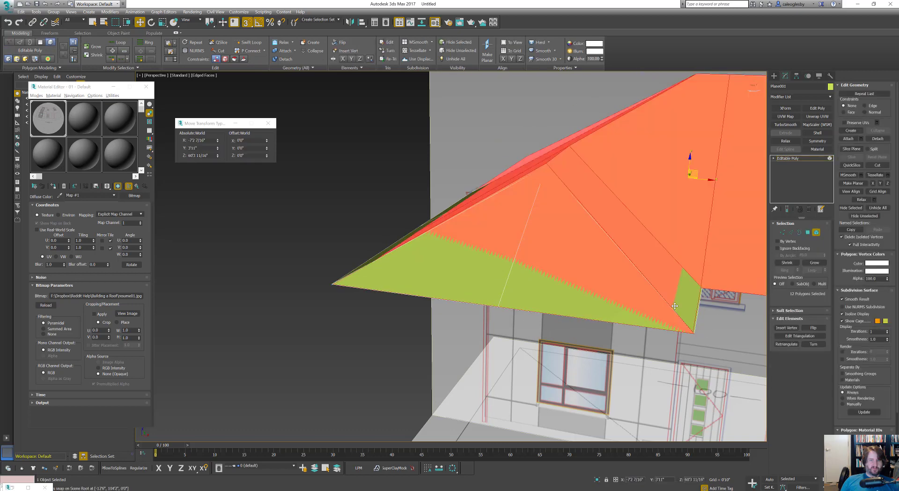
click(669, 300)
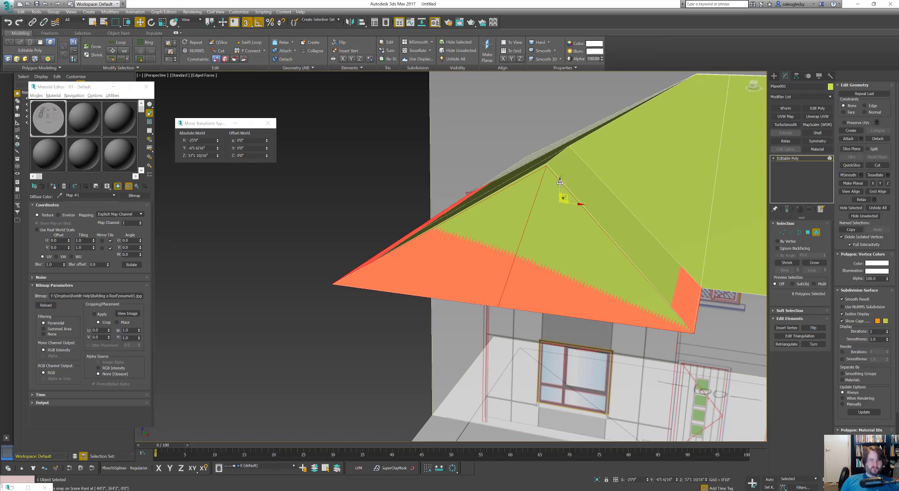
key(Delete)
right_click(556, 250)
key(s)
drag(560, 186, 562, 319)
- Collapse the coincident vertices at the rebuilt wing's front peak into one
alt+middle_drag(564, 303, 513, 310)
key(1)
drag(422, 197, 430, 214)
click(875, 132)
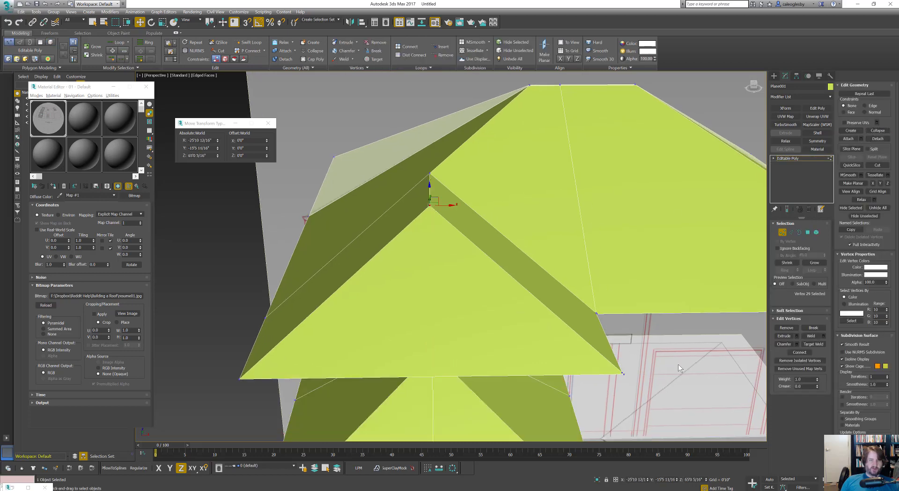
- Collapse the wing's front right corner vertices together and snap the corner into place with vertex snapping
drag(610, 380, 610, 381)
alt+middle_drag(611, 380, 562, 333)
scroll(597, 351, up, 5)
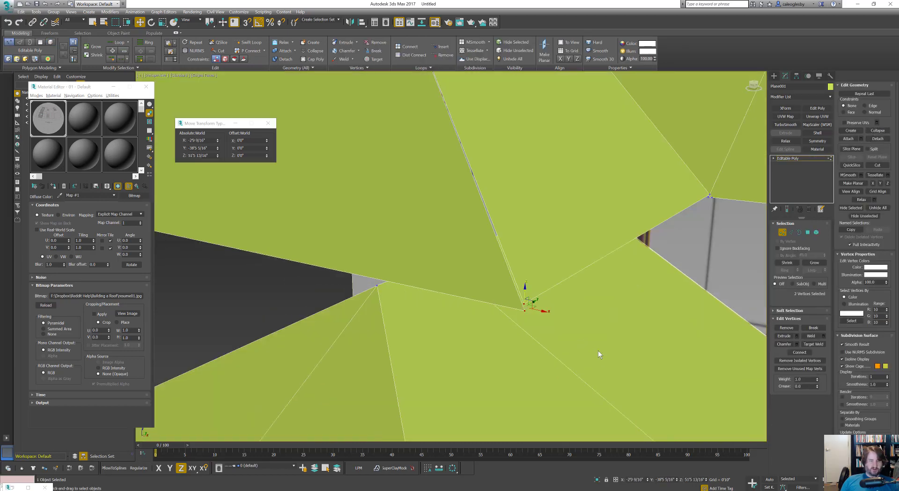
key(ctrl+alt+c)
key(s)
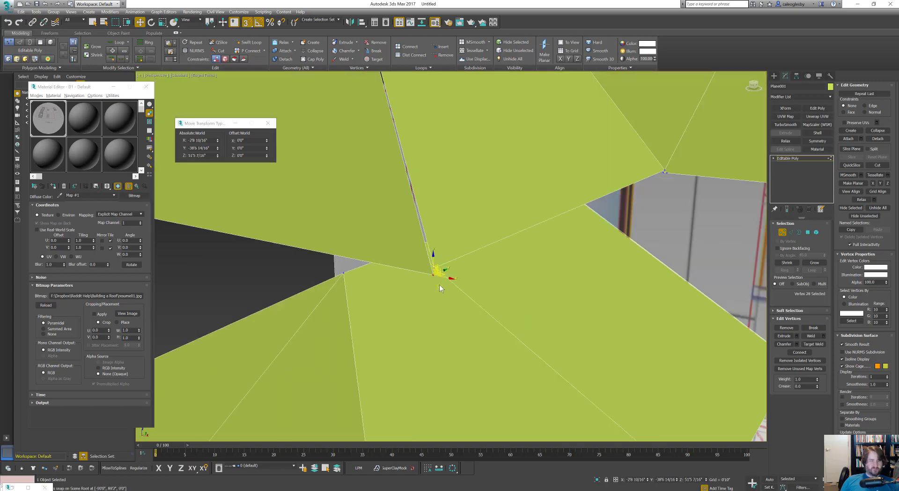
mouse_move(433, 274)
mouse_down()
mouse_move(471, 280)
mouse_move(445, 271)
mouse_up()
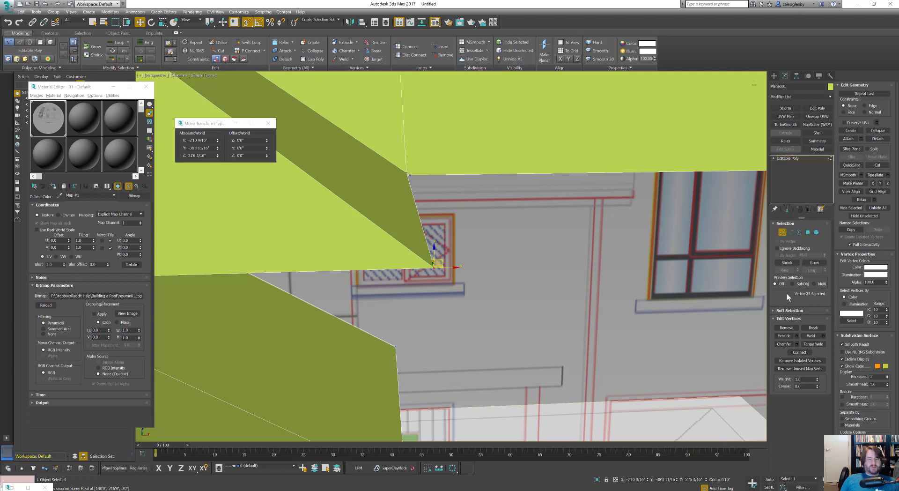
mouse_move(499, 284)
alt+middle_down()
mouse_move(537, 299)
mouse_move(532, 317)
mouse_move(504, 260)
mouse_move(484, 255)
mouse_move(555, 251)
mouse_move(507, 288)
alt+middle_up()
scroll(526, 296, down, 5)
scroll(503, 260, down, 5)
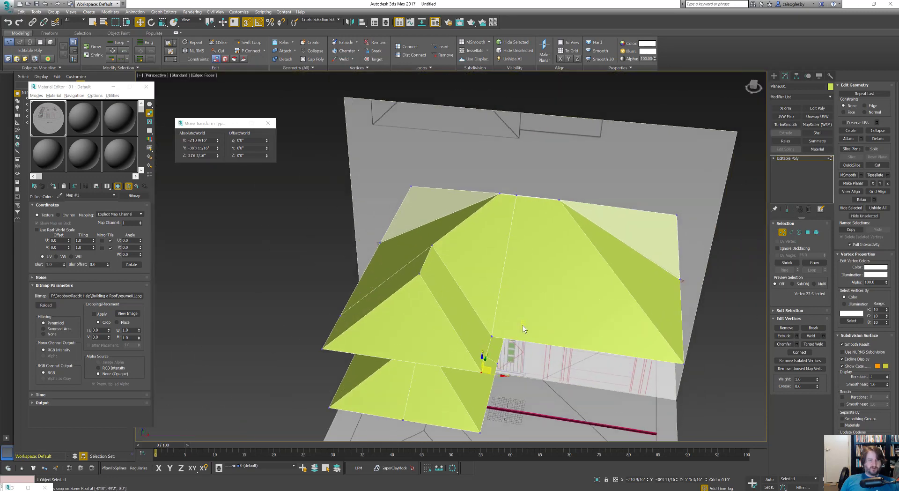
- Collapse the three stray vertices where the wing's right side meets the main eaves, and exit vertex editing
alt+middle_drag(523, 325, 432, 299)
scroll(486, 326, up, 3)
scroll(432, 299, up, 5)
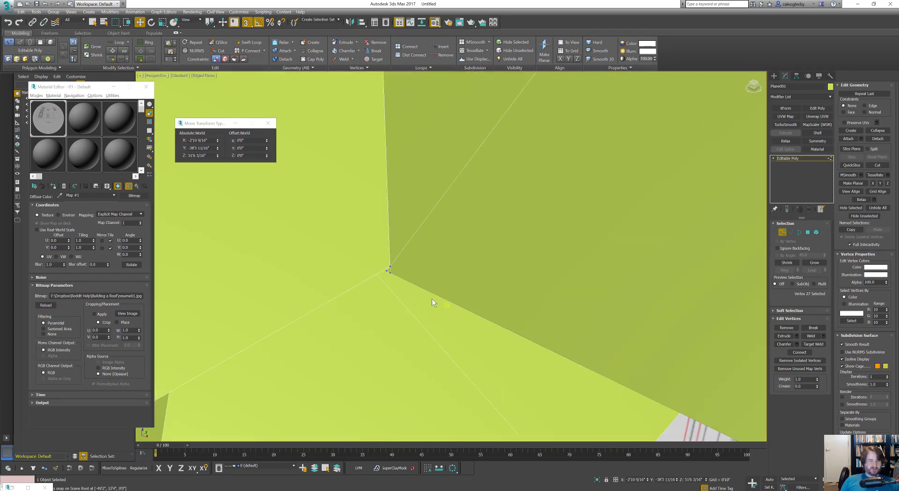
scroll(395, 276, up, 1)
scroll(393, 268, up, 2)
scroll(396, 267, down, 2)
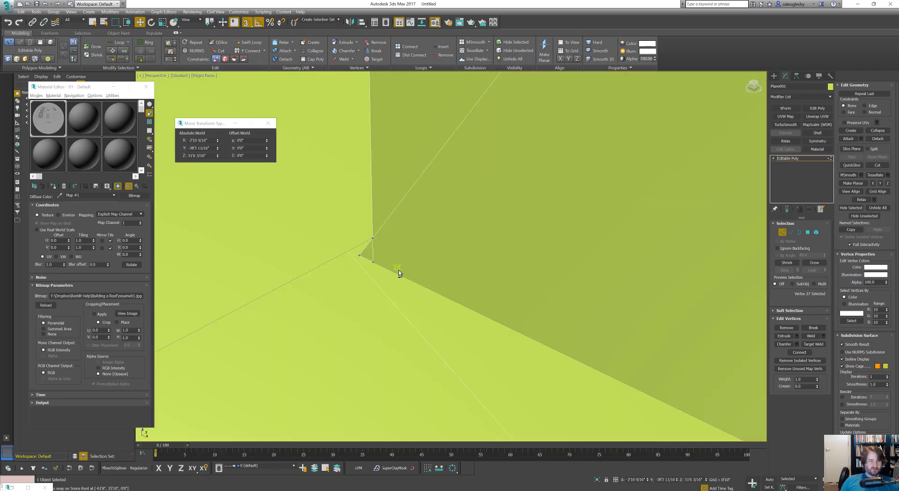
scroll(383, 252, up, 2)
scroll(385, 251, down, 2)
middle_drag(370, 257, 469, 192)
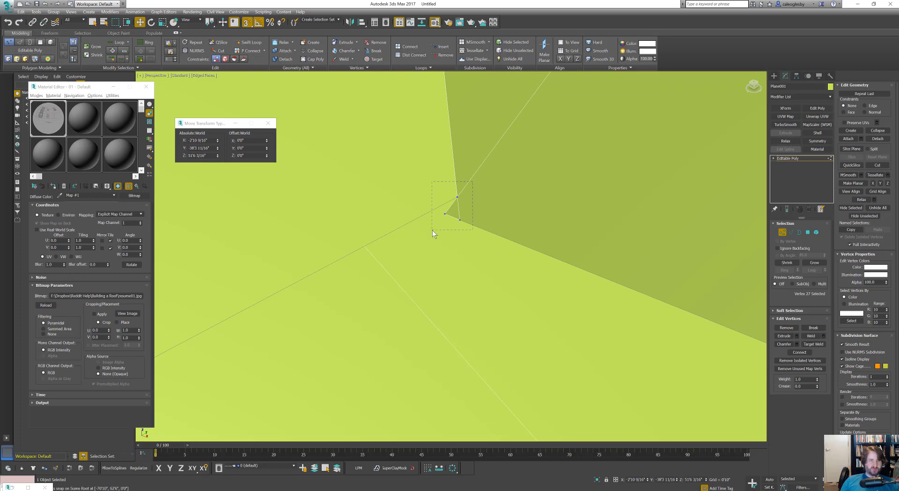
drag(455, 225, 455, 225)
click(872, 133)
scroll(596, 231, down, 4)
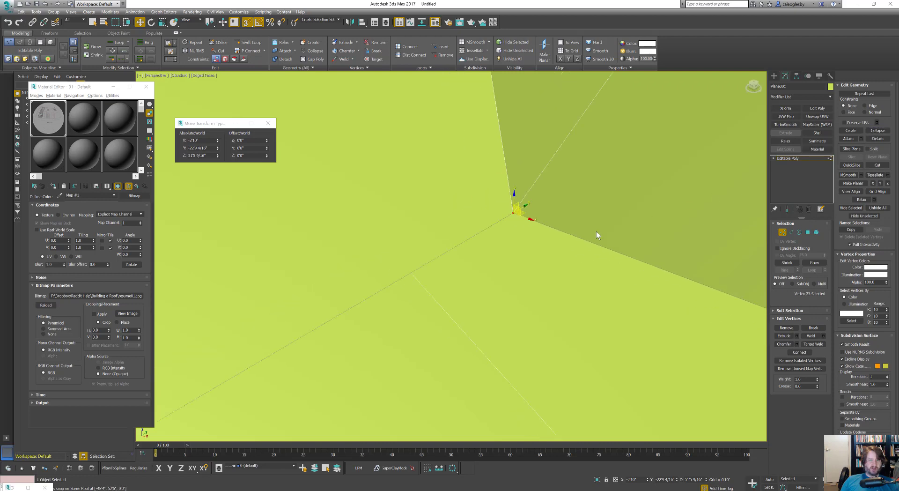
scroll(597, 231, down, 5)
alt+middle_drag(622, 230, 578, 253)
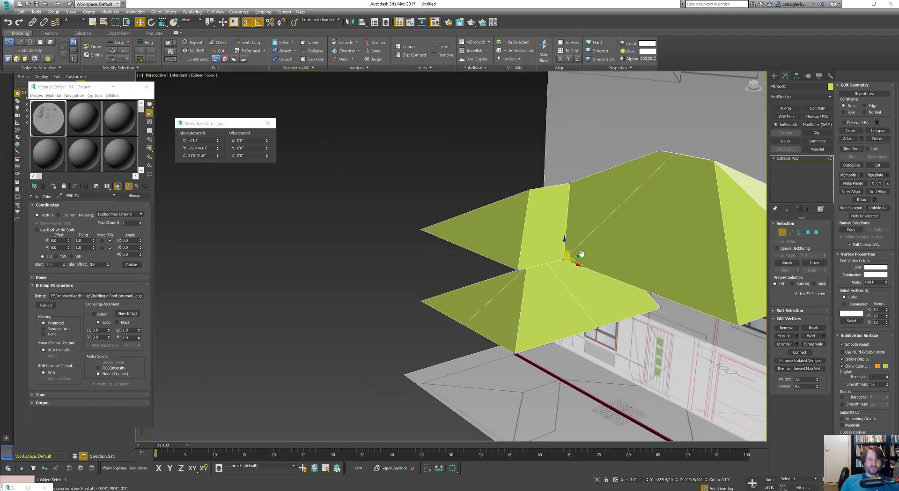
click(782, 232)
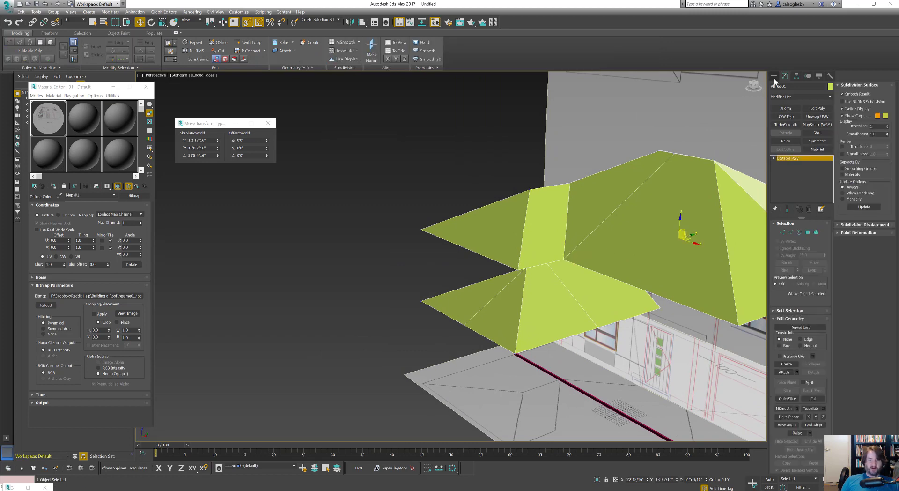
- Start the Plane primitive tool and check the projecting porch section in the reference roof plan and front elevation image
click(774, 77)
click(814, 150)
alt+middle_drag(565, 257, 608, 271)
middle_drag(608, 272, 468, 231)
scroll(469, 231, up, 2)
middle_drag(543, 265, 503, 256)
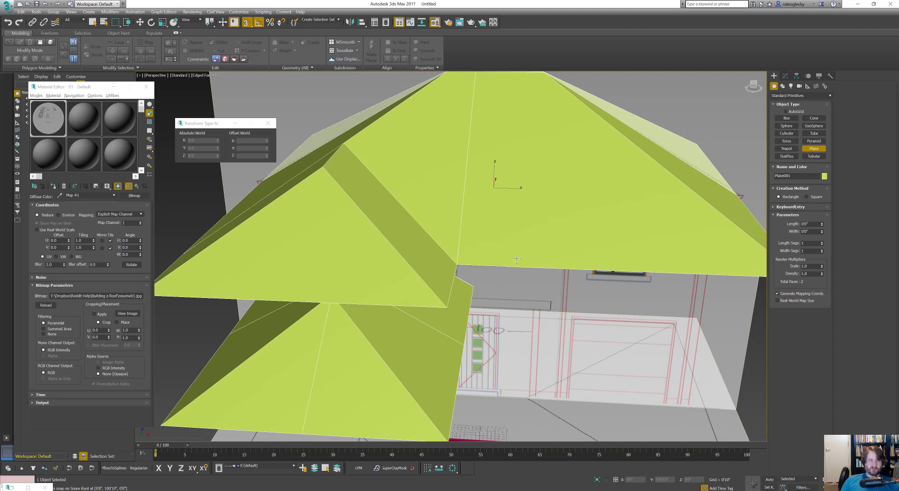
click(27, 488)
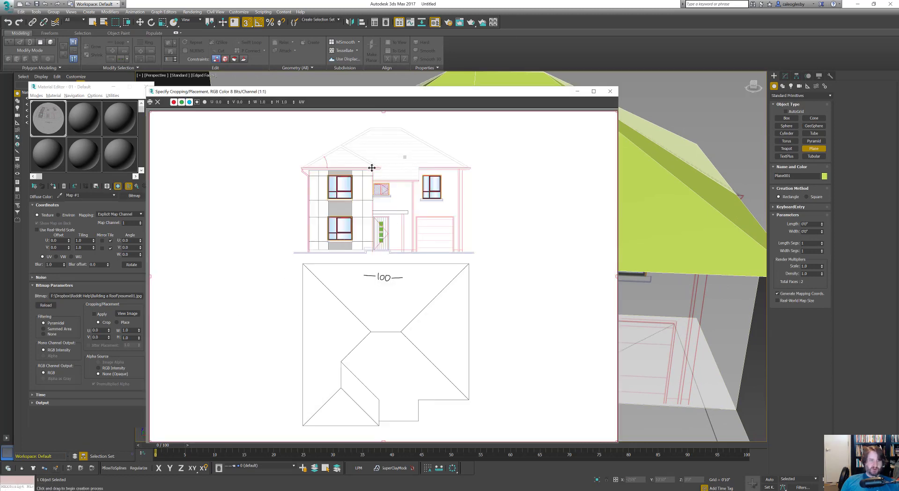
click(590, 9)
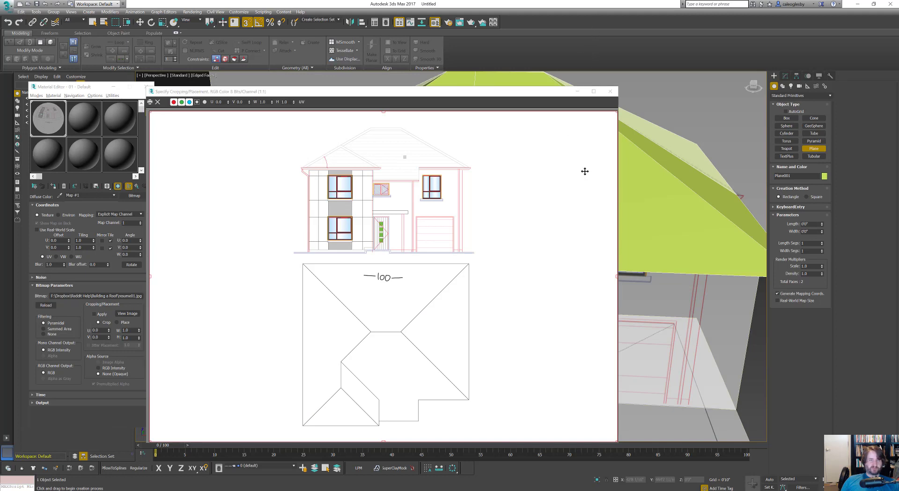
click(580, 93)
middle_drag(538, 247, 502, 243)
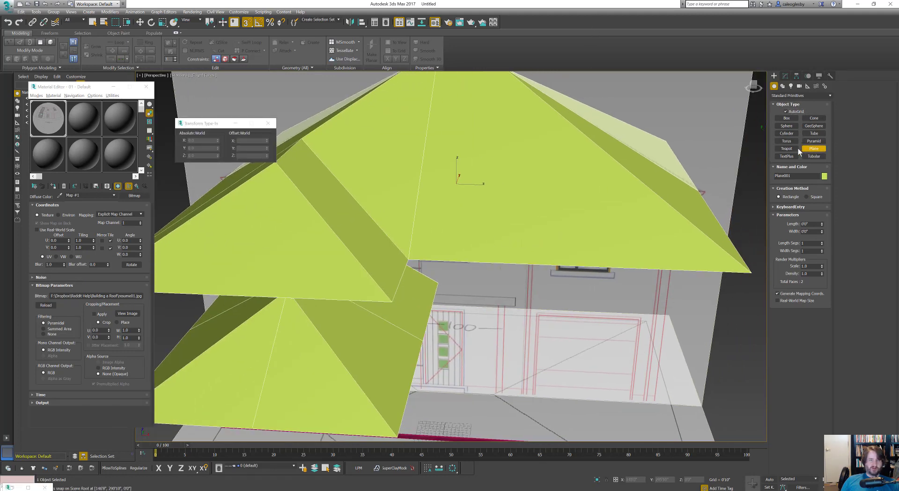
drag(417, 214, 548, 342)
alt+middle_drag(548, 343, 541, 296)
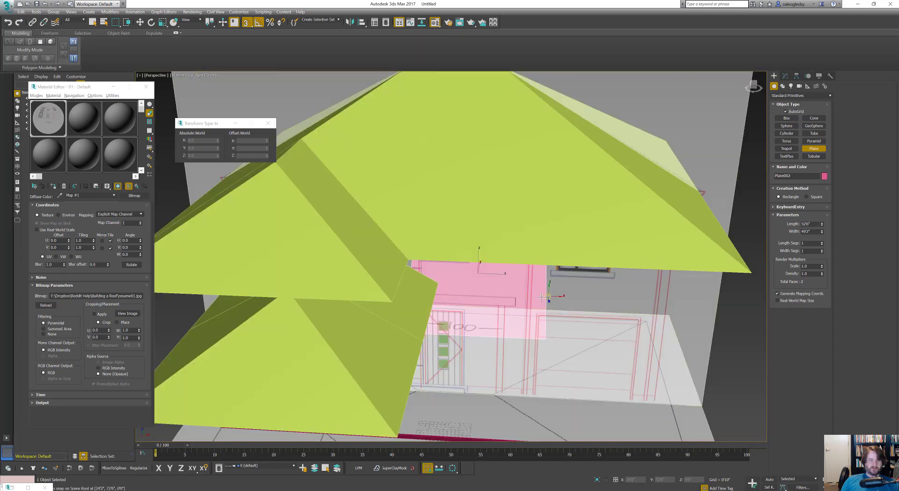
key(ctrl+z)
- Isolate the roof object and frame its front slope
alt+middle_drag(584, 277, 552, 247)
scroll(513, 262, down, 3)
key(alt+q)
alt+middle_drag(478, 261, 533, 263)
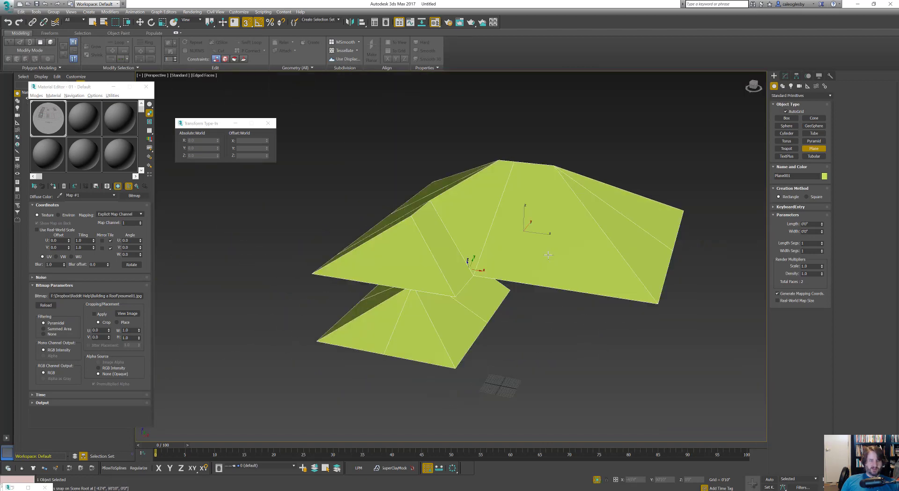
scroll(534, 264, up, 3)
drag(467, 231, 544, 345)
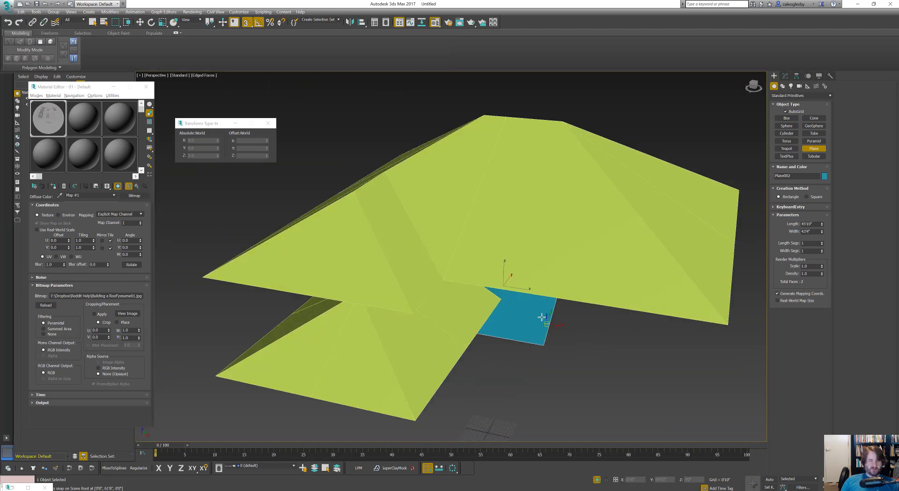
alt+middle_drag(540, 317, 522, 321)
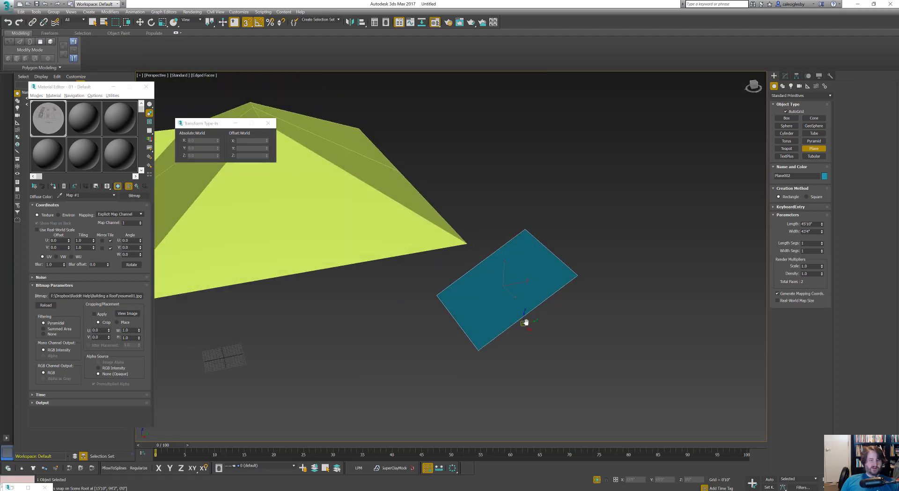
scroll(526, 321, up, 2)
key(ctrl+z)
- Turn off snapping and draw an AutoGrid plane about 24 by 25 feet on the main roof's front slope, extending past the eave
key(s)
alt+middle_drag(446, 277, 484, 285)
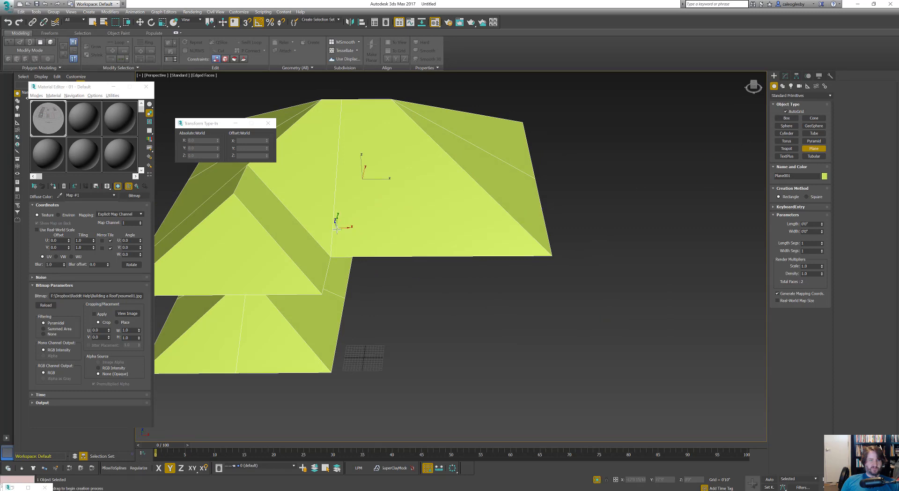
drag(336, 228, 435, 317)
alt+middle_drag(411, 245, 463, 285)
scroll(465, 286, up, 3)
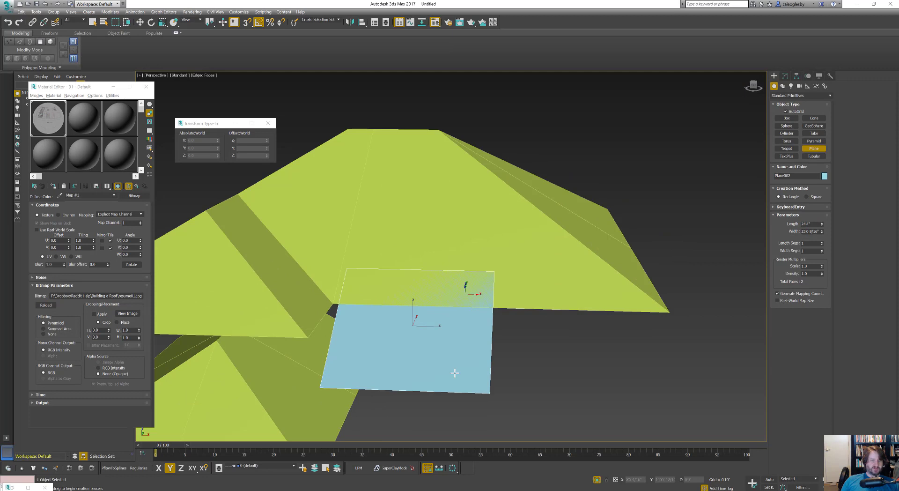
- End the isolation, select the new plane, the ground roof plan and the roof together, and isolate those three objects
click(596, 480)
key(w)
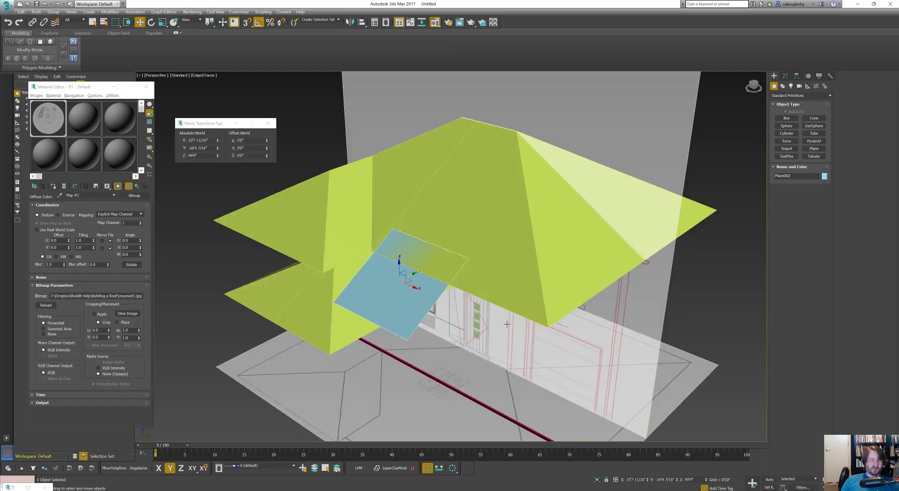
ctrl+click(446, 372)
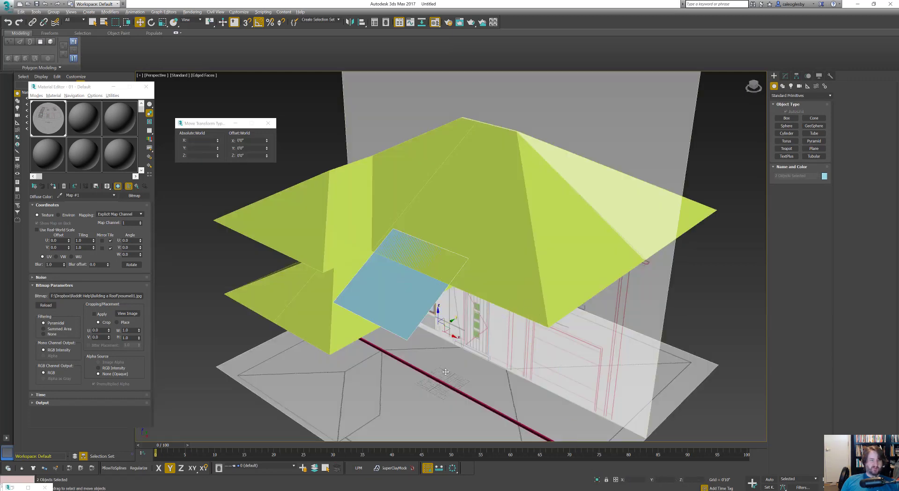
key(alt+q)
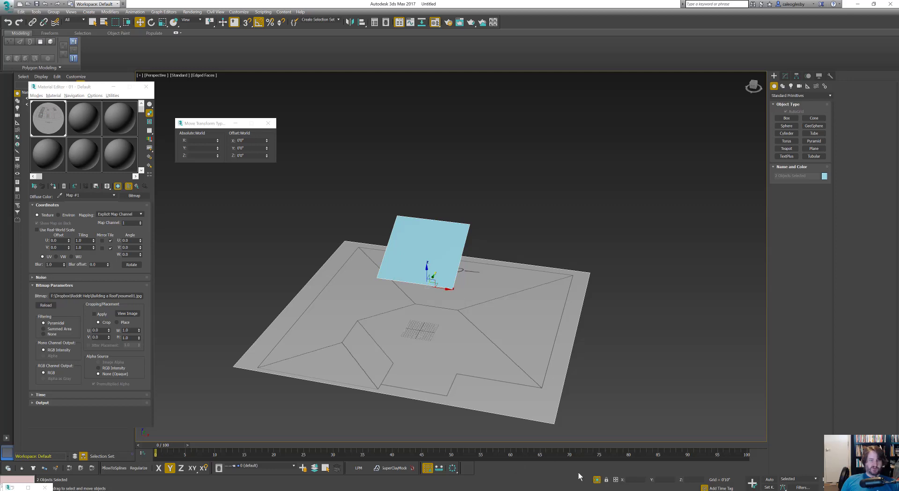
click(597, 479)
ctrl+click(469, 250)
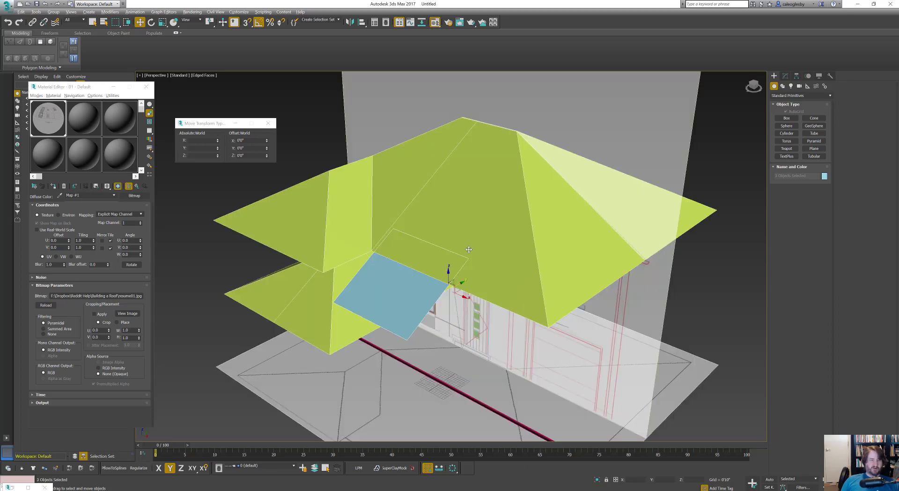
key(alt+q)
alt+middle_drag(473, 266, 552, 251)
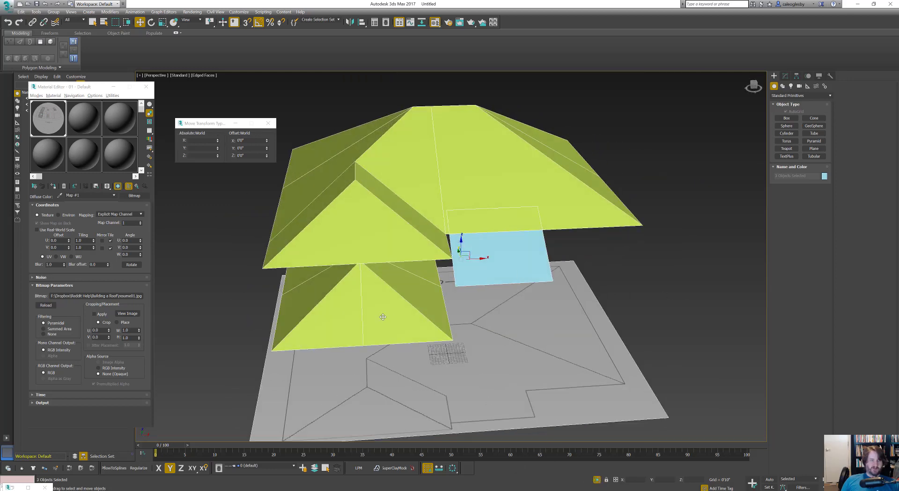
- Detach the lowered original wing element from the roof mesh as a separate object
click(382, 317)
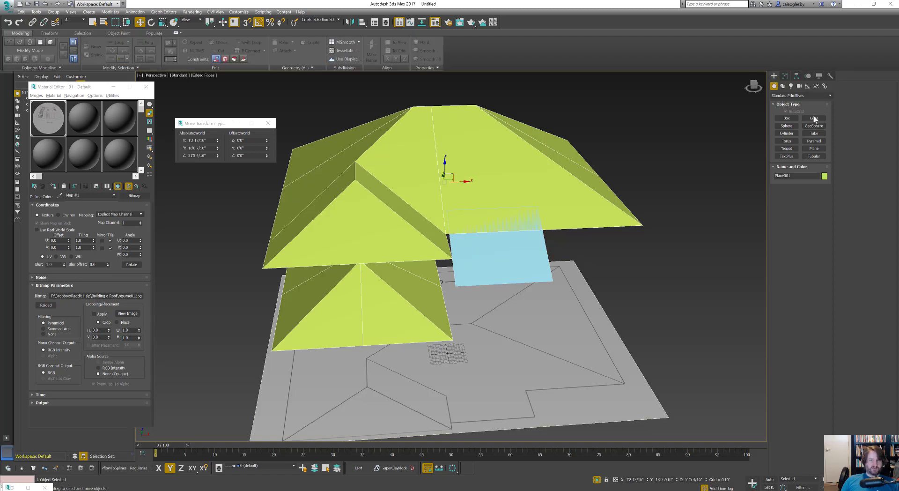
click(786, 76)
click(817, 232)
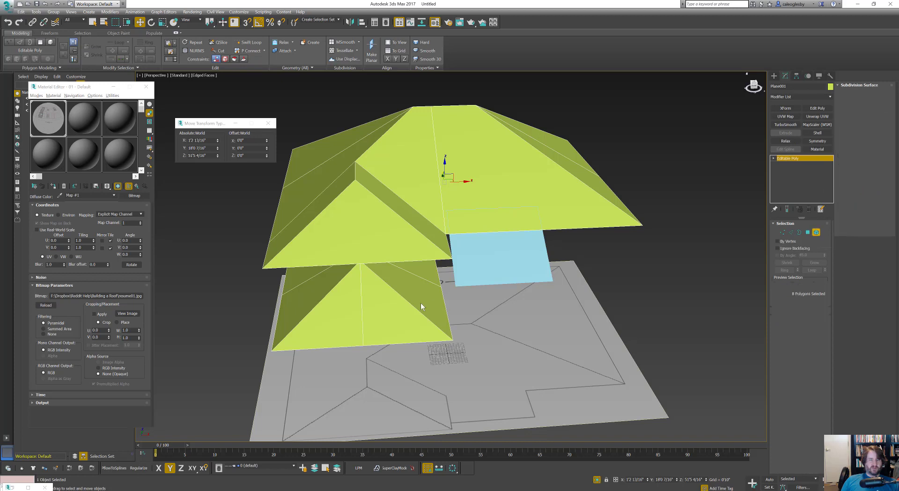
click(419, 303)
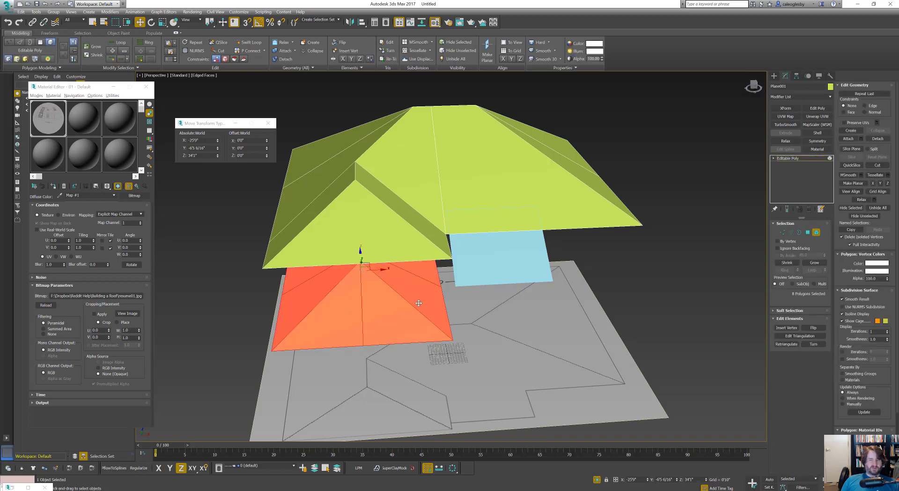
click(875, 139)
click(460, 257)
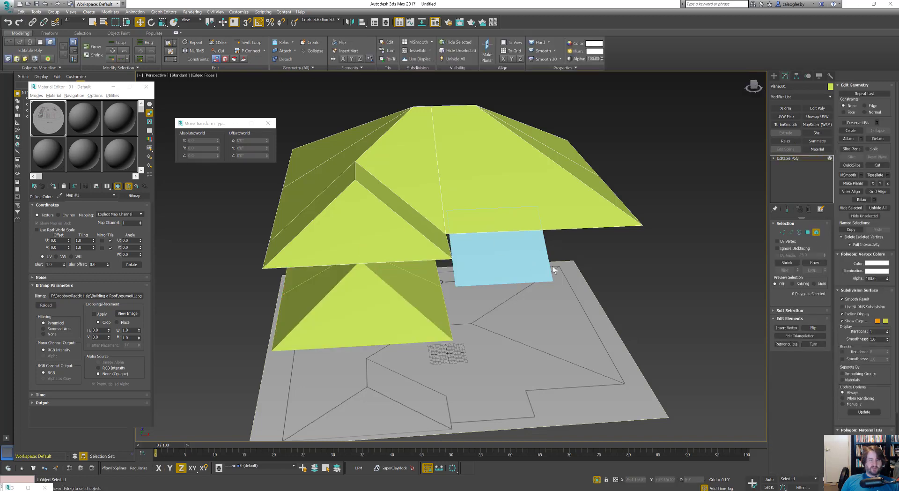
- Leave element editing and isolate the main roof, the new plane and the ground plan without the detached wing
click(817, 232)
drag(657, 147, 497, 423)
key(alt+q)
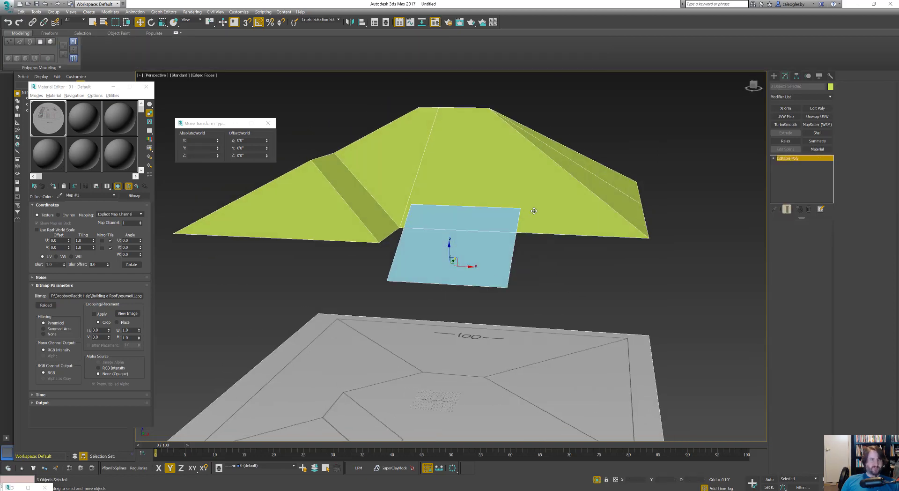
click(534, 211)
scroll(524, 206, up, 5)
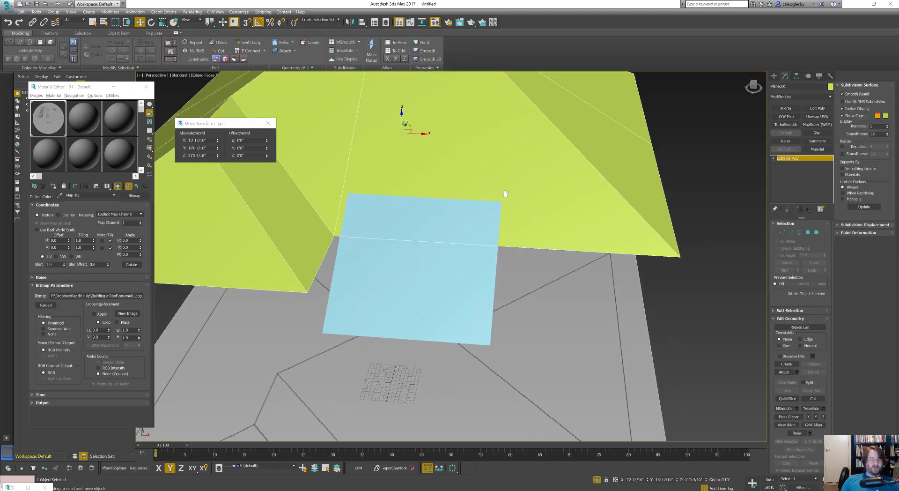
middle_drag(505, 194, 502, 194)
- Select the new plane, show all four viewports, make the plane see-through, and frame it over the plan's porch outline in Top view
click(409, 270)
key(alt+w)
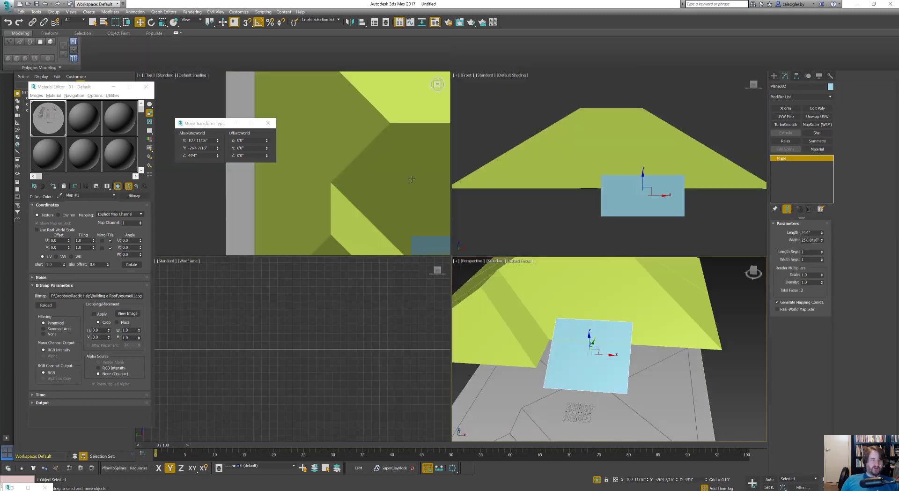
middle_drag(421, 229, 323, 116)
scroll(374, 214, down, 2)
scroll(359, 159, up, 2)
middle_drag(360, 158, 361, 210)
key(alt+x)
scroll(360, 202, up, 2)
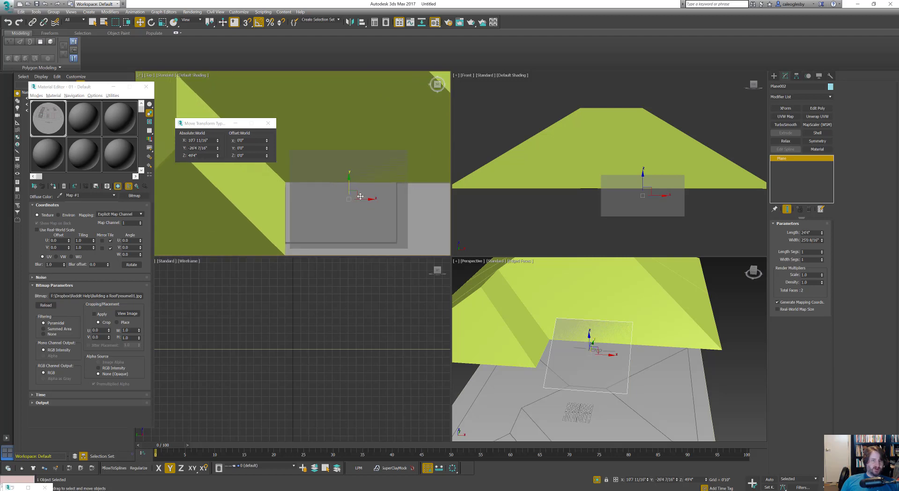
mouse_move(349, 184)
mouse_down()
mouse_move(345, 151)
mouse_move(342, 182)
mouse_move(340, 175)
mouse_up()
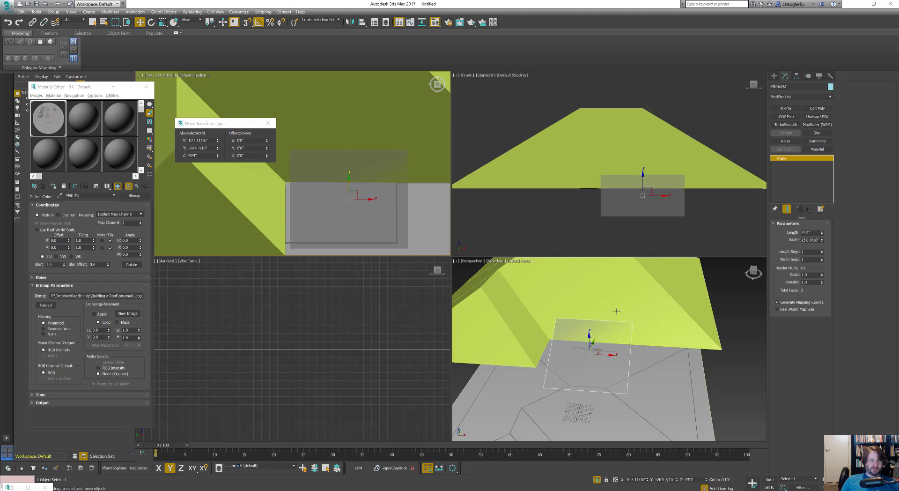
alt+middle_drag(616, 311, 458, 249)
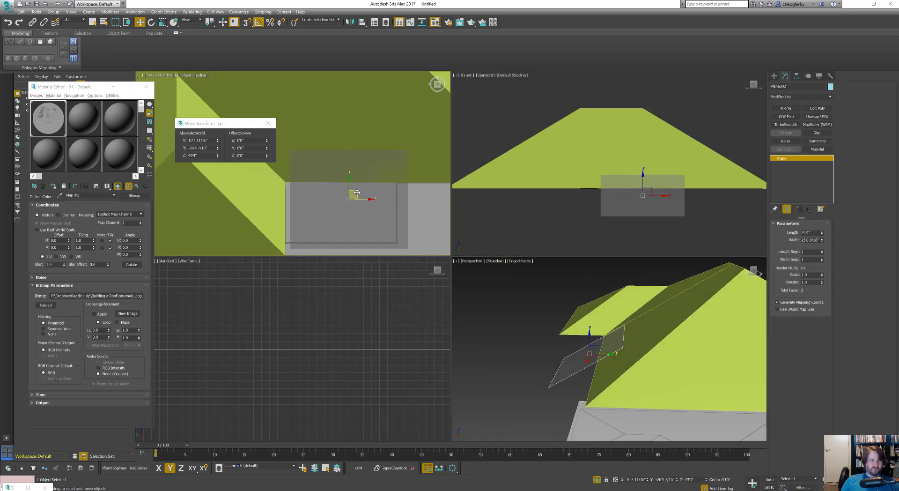
drag(359, 193, 342, 179)
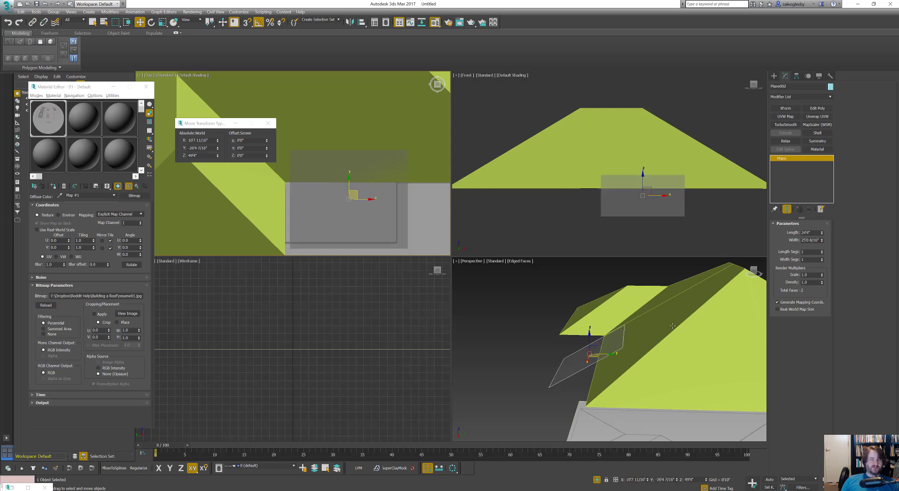
middle_drag(672, 325, 680, 321)
- Switch to the Local coordinate system and slide the plane within its own slope until its front right corner matches the plan's porch outline
click(188, 22)
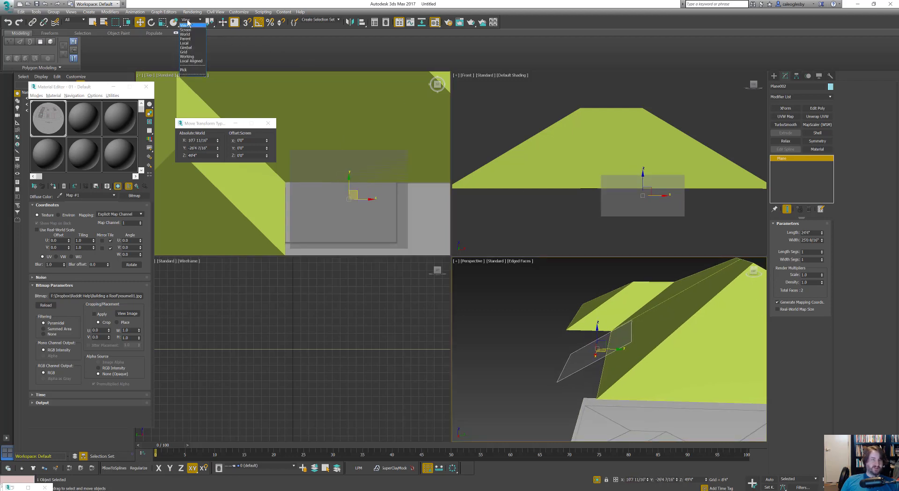
click(185, 42)
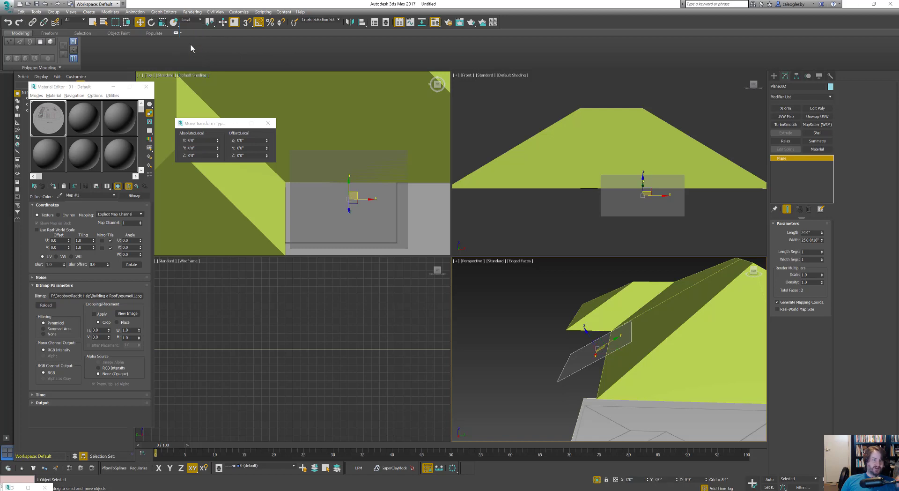
alt+middle_drag(612, 350, 609, 338)
drag(609, 338, 601, 339)
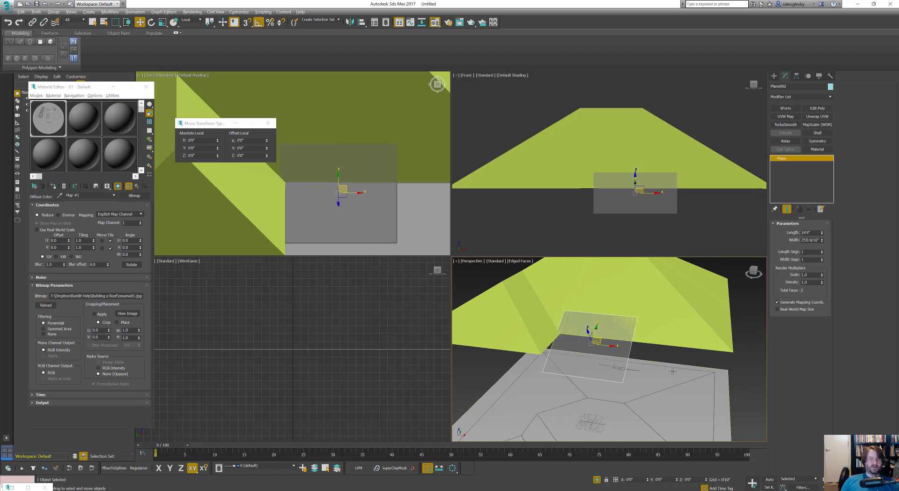
alt+middle_drag(600, 338, 671, 355)
scroll(622, 352, up, 3)
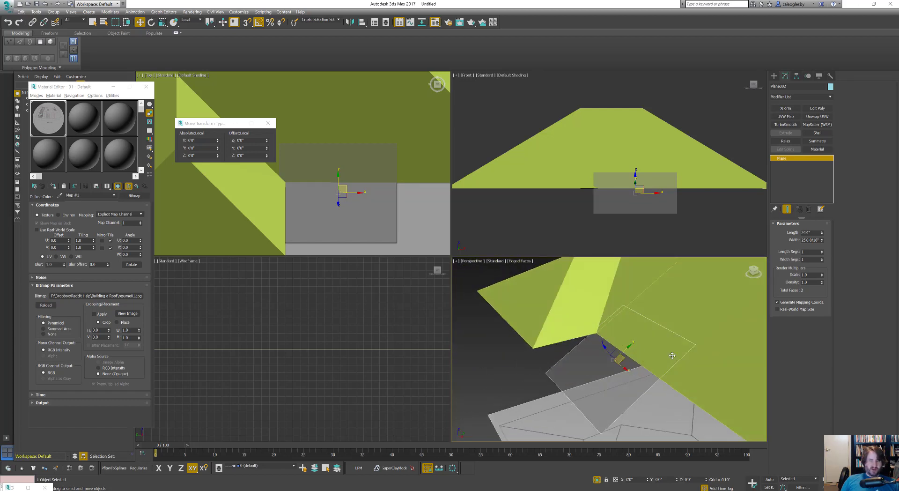
- Select the roof's ridge and eave edges as a ring and Connect them, adding a new edge line down the main slopes
click(720, 335)
alt+middle_drag(733, 321, 587, 347)
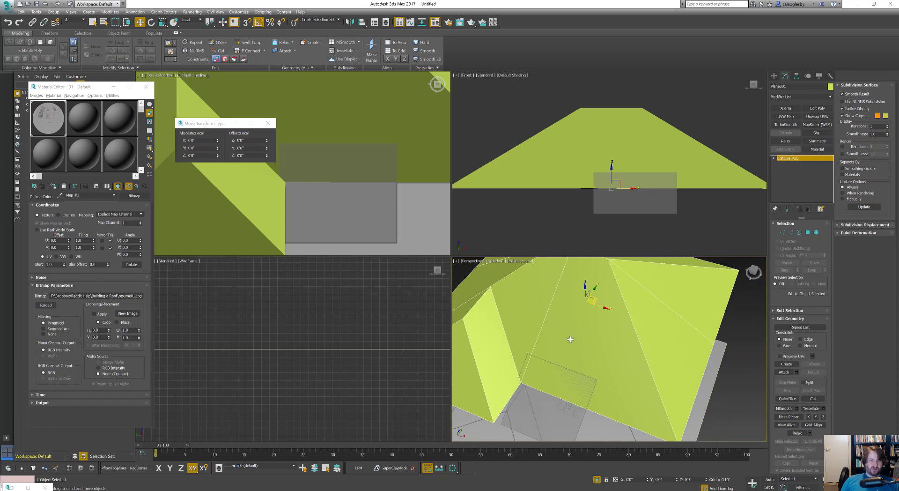
middle_drag(629, 326, 628, 355)
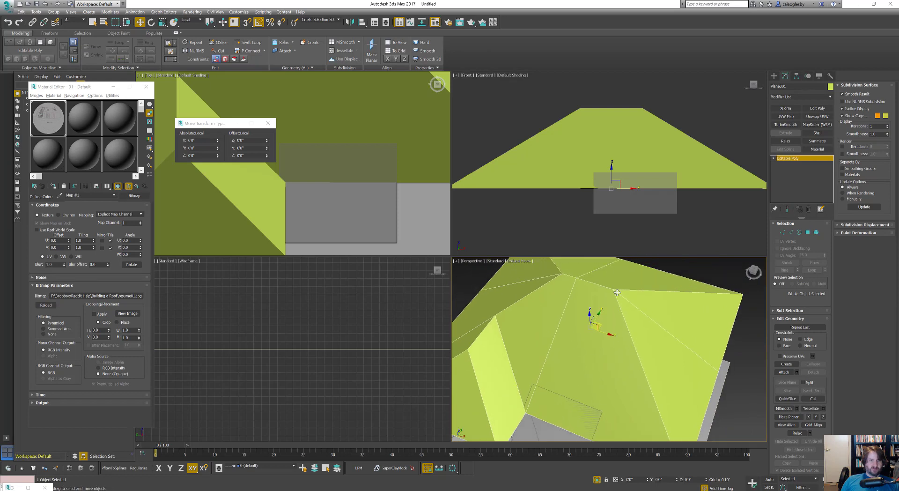
key(alt+c)
right_click(614, 289)
key(2)
click(605, 287)
key(alt+r)
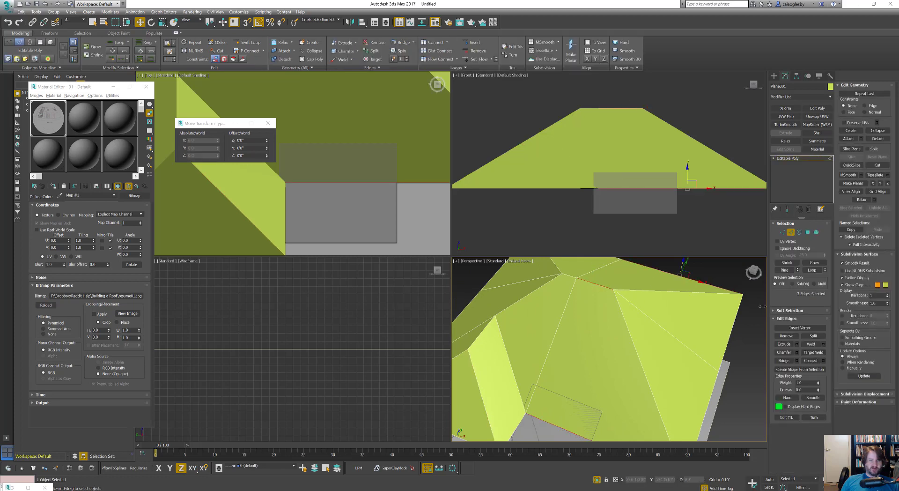
scroll(609, 314, down, 3)
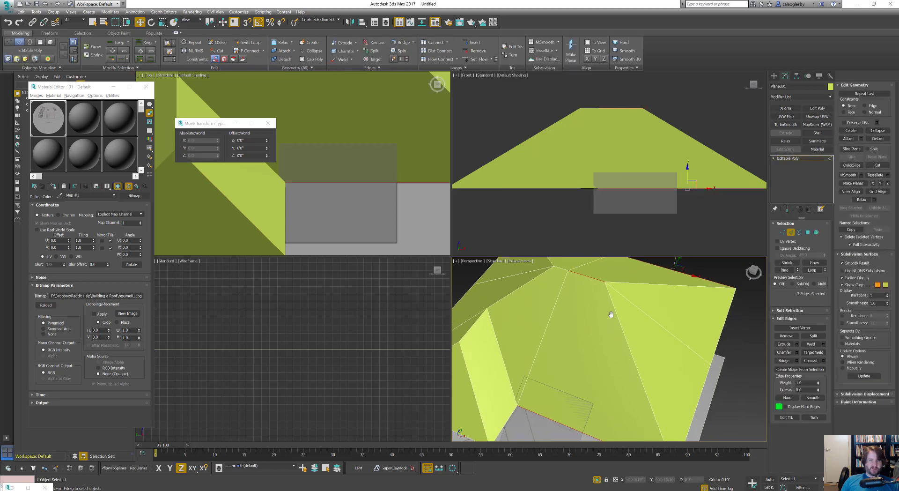
click(814, 359)
scroll(595, 351, up, 4)
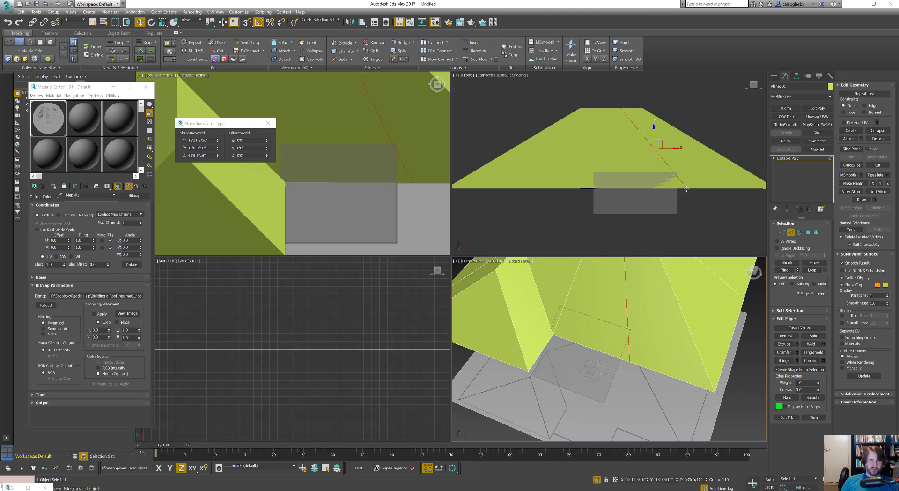
- Move the new edge line's lower eave vertex sideways in Top view to line up with the reference plane's right side
key(1)
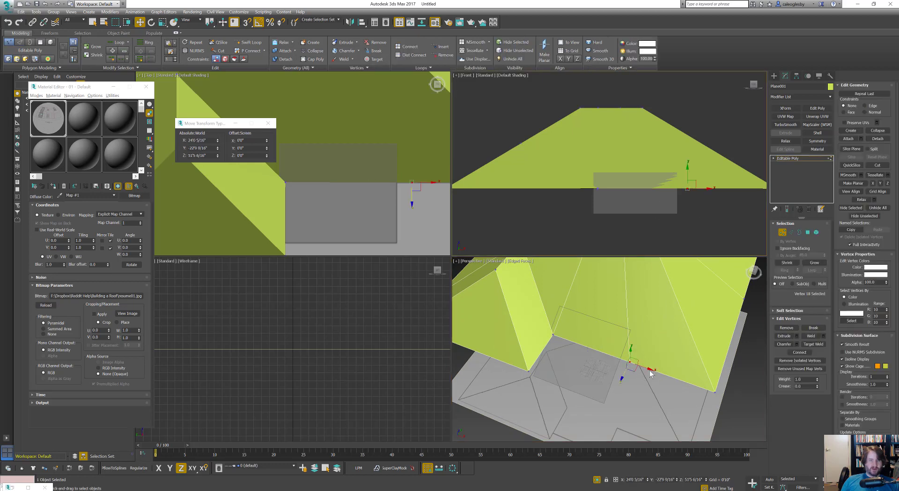
scroll(406, 189, up, 5)
drag(425, 172, 386, 179)
middle_drag(646, 330, 652, 332)
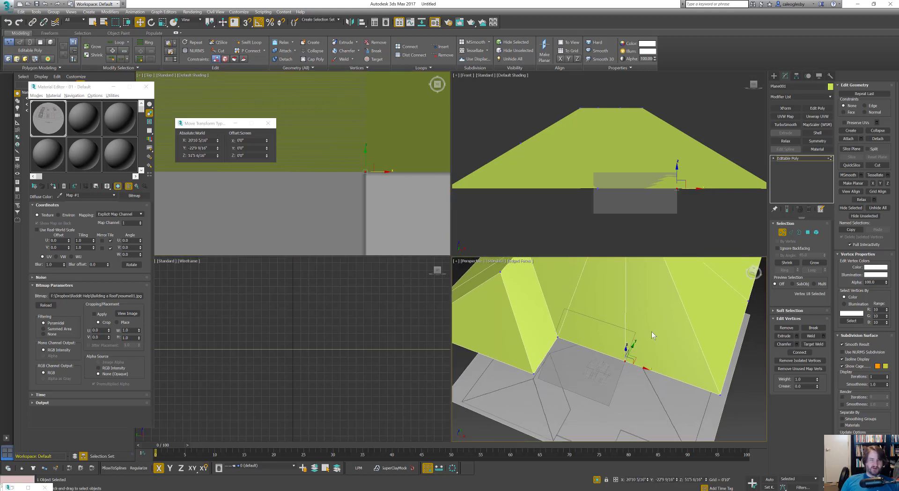
scroll(608, 361, up, 3)
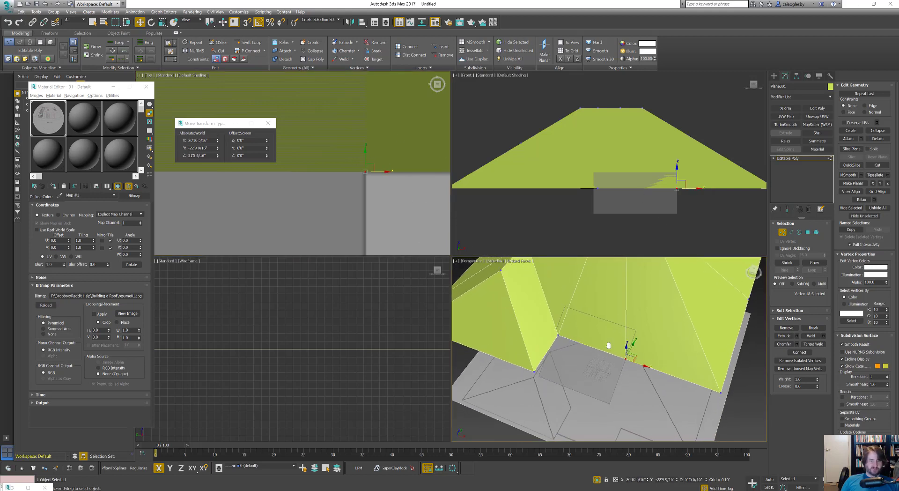
- Select the front eave edge segment between the wing valley and the new edge line
key(2)
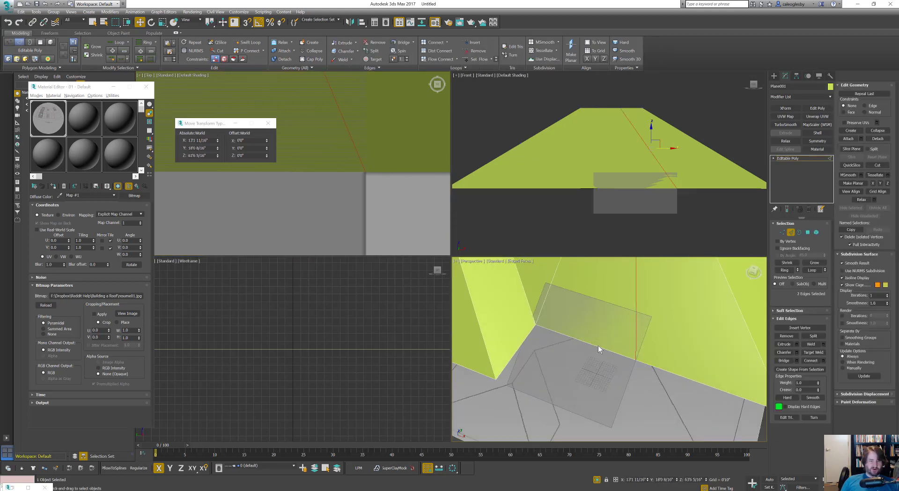
click(598, 345)
alt+middle_drag(598, 344, 563, 324)
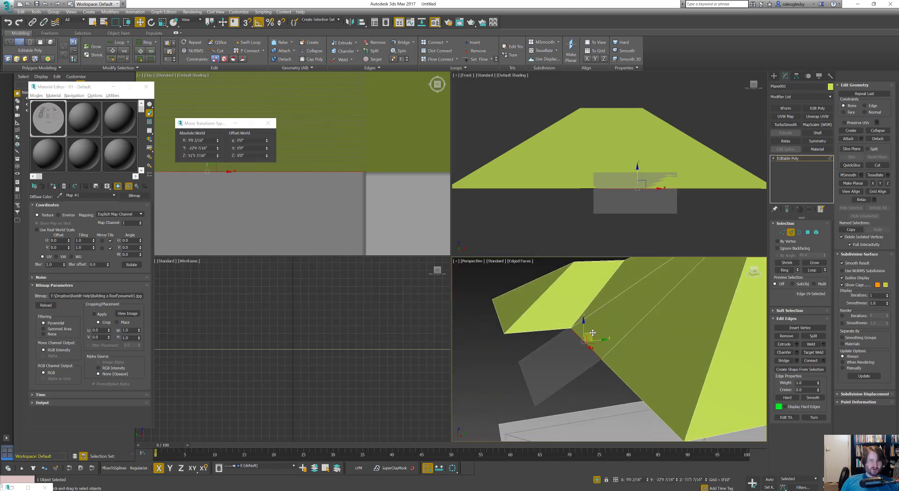
shift+drag(593, 333, 547, 361)
drag(566, 349, 535, 372)
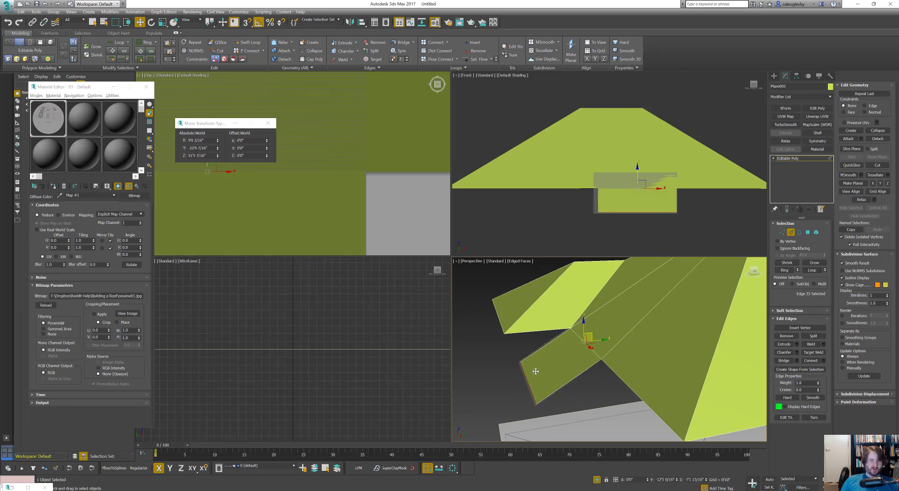
drag(536, 373, 501, 363)
right_click(501, 363)
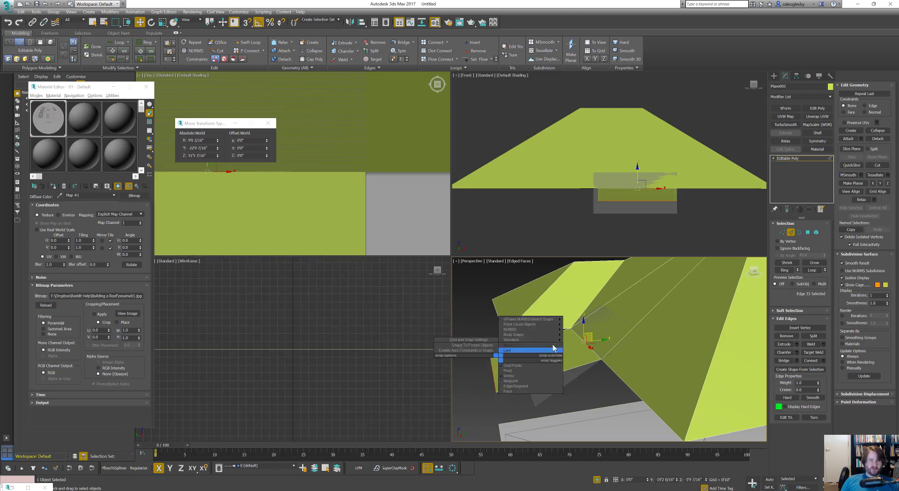
- Enlarge the Perspective view and extend the selected eave edge horizontally outward as a new porch roof face
key(alt+w)
middle_drag(527, 318, 546, 300)
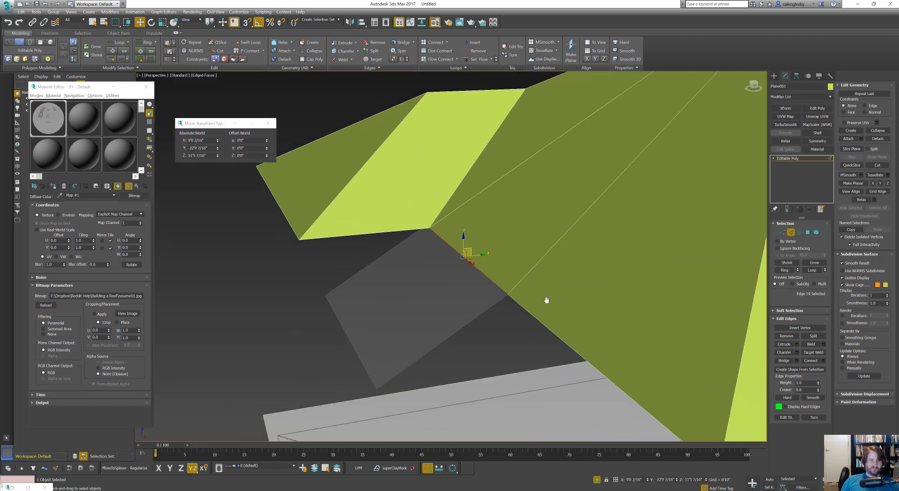
shift+drag(479, 256, 290, 305)
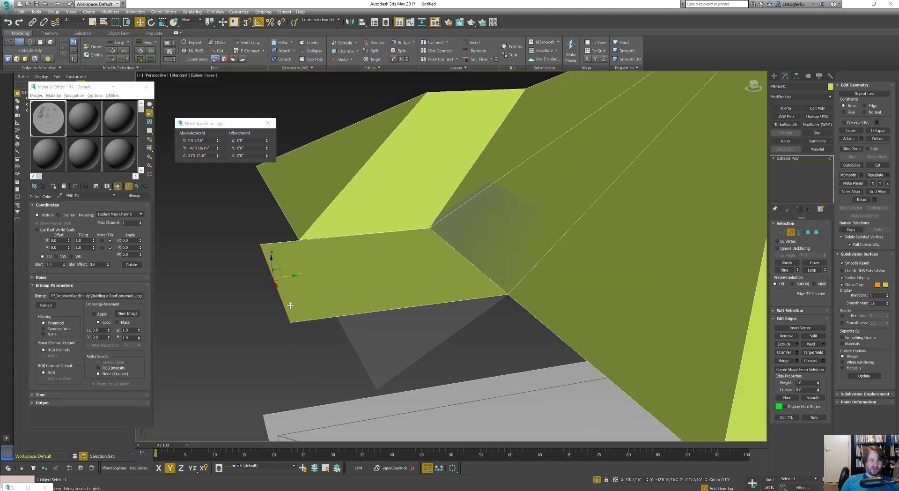
mouse_move(382, 312)
alt+middle_down()
mouse_move(386, 295)
mouse_move(382, 310)
alt+middle_up()
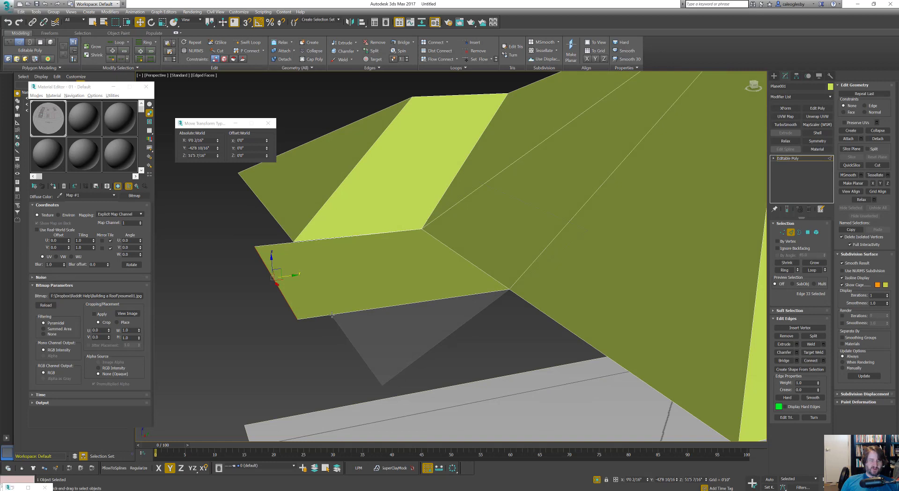
- Turn on snapping with Edge/Segment enabled and lower the porch face's outer edge to match the reference plane's front edge
key(s)
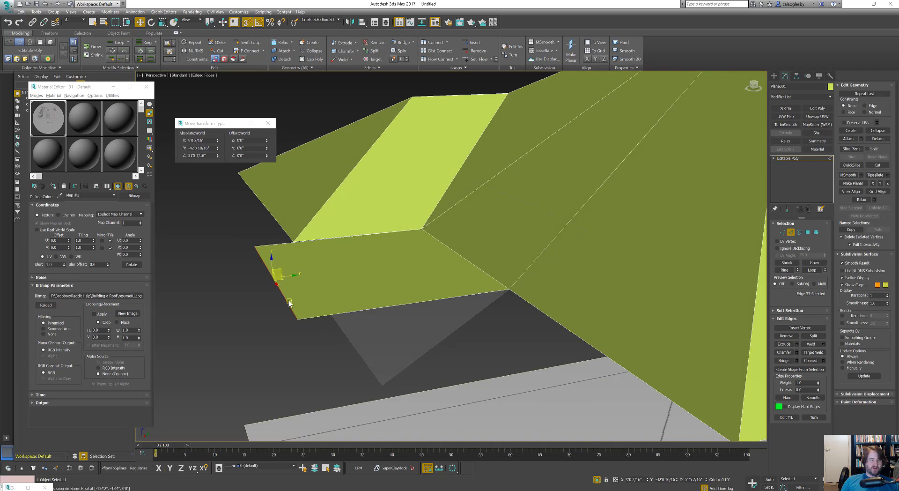
right_click(248, 23)
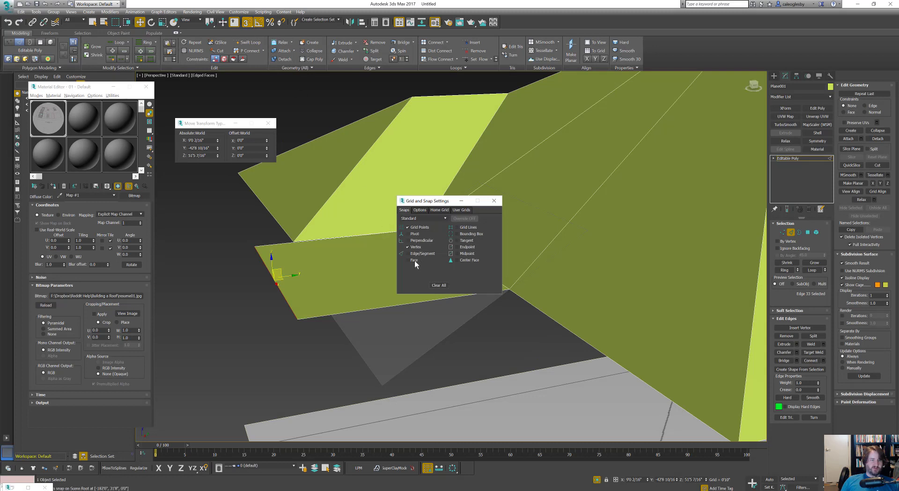
drag(443, 201, 248, 191)
middle_drag(354, 264, 394, 282)
drag(379, 288, 448, 346)
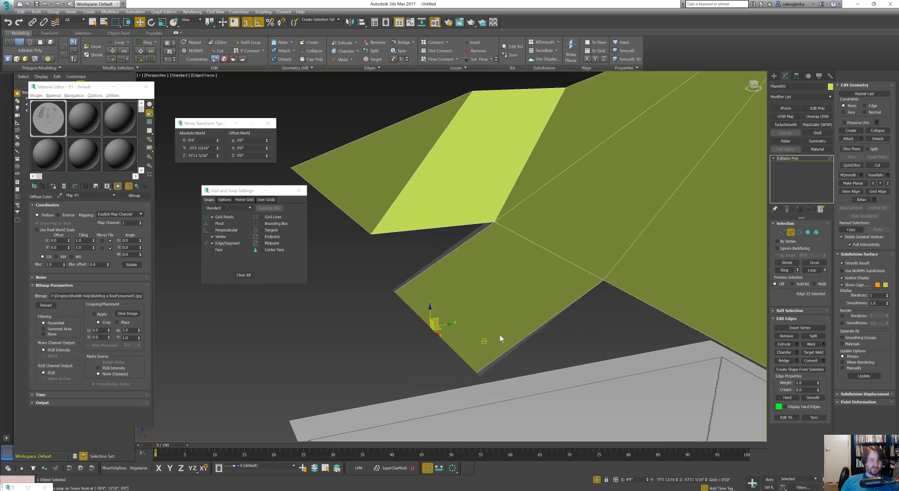
alt+middle_drag(499, 334, 482, 273)
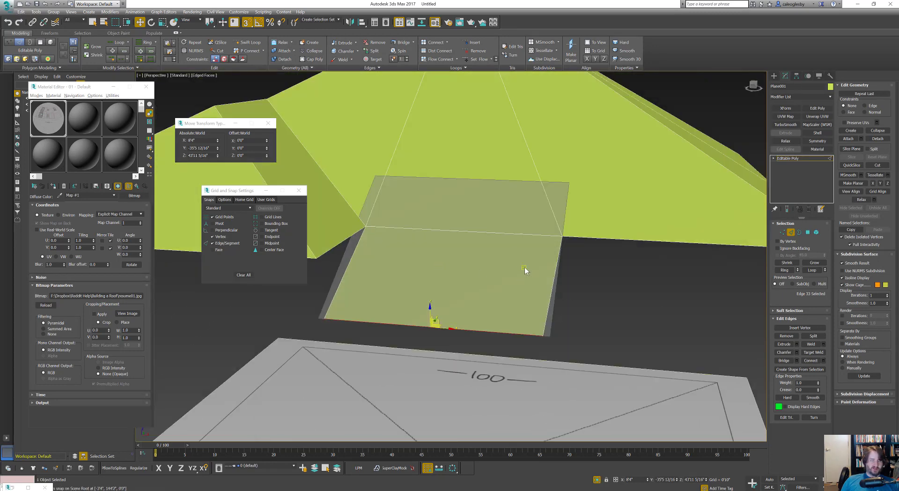
- Leave edge editing and isolate the roof in the four-viewport layout, with snapping off and the snap settings closed
key(alt+w)
middle_drag(422, 206, 391, 189)
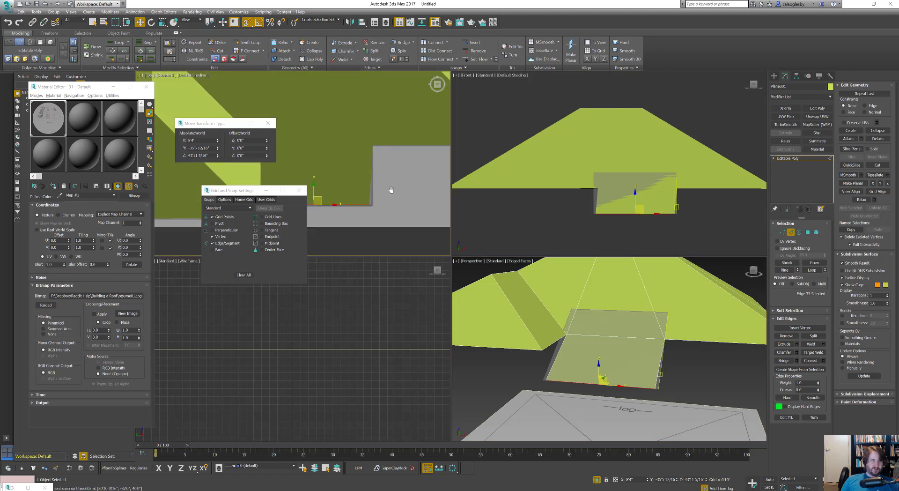
scroll(400, 189, down, 5)
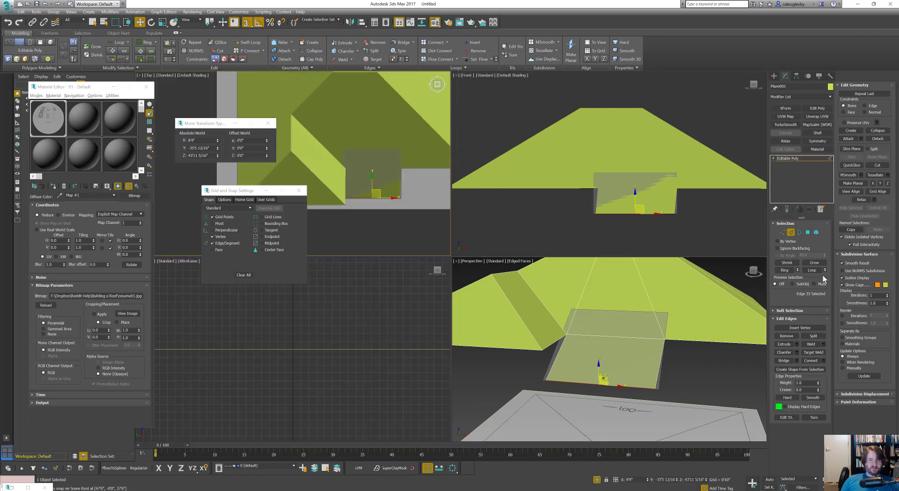
click(790, 232)
scroll(382, 202, up, 4)
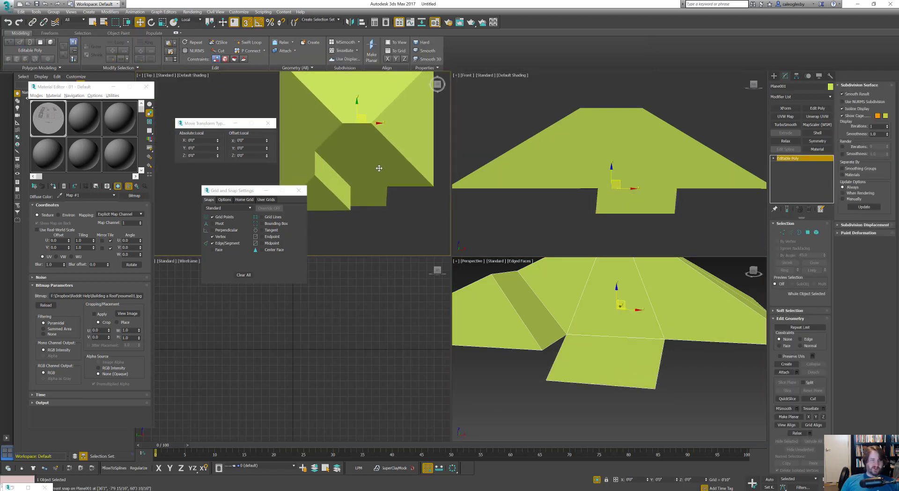
scroll(387, 193, up, 3)
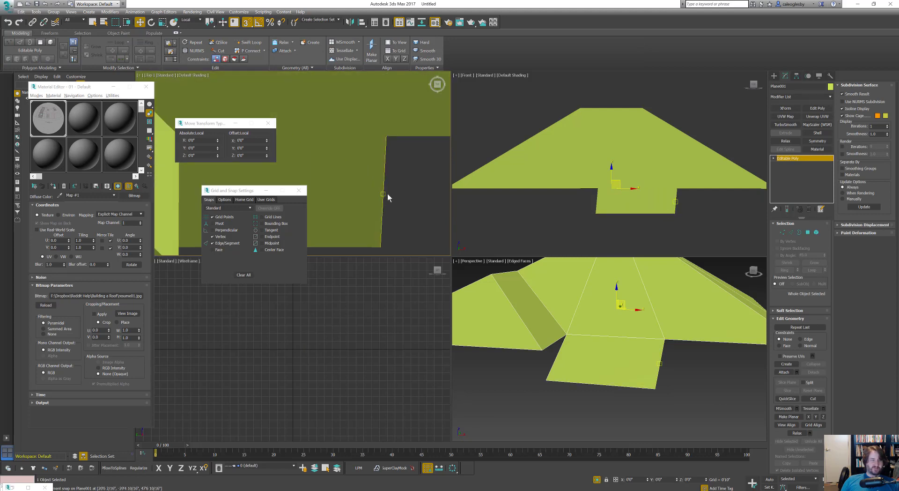
scroll(390, 192, up, 3)
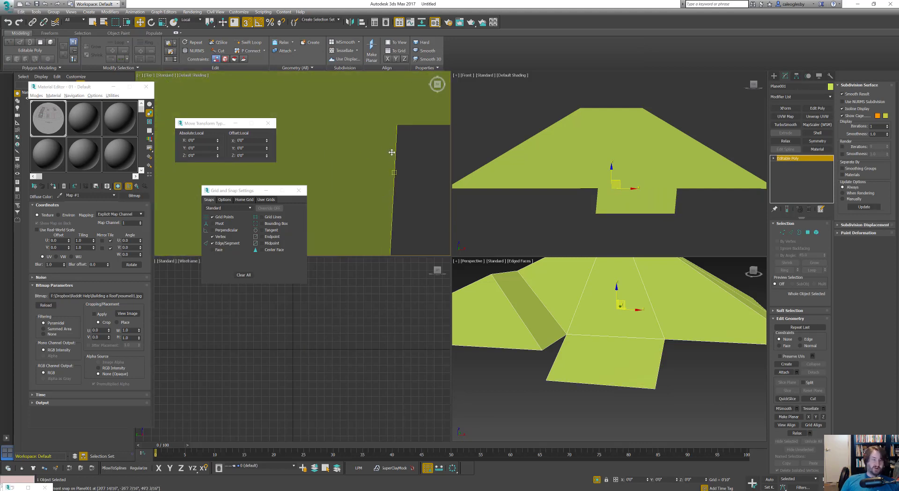
scroll(356, 175, down, 3)
right_click(355, 175)
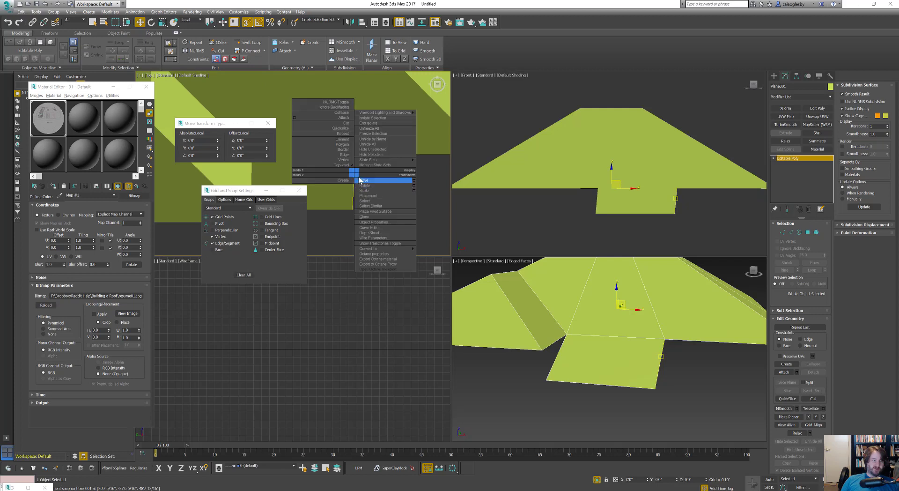
click(298, 190)
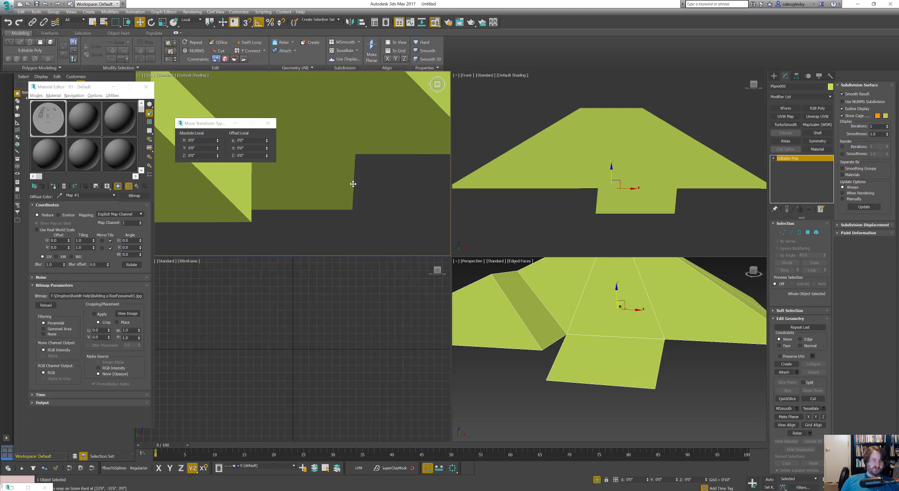
- Select the porch's right side edge and flatten it along X with Scale so it runs straight in Top view
key(2)
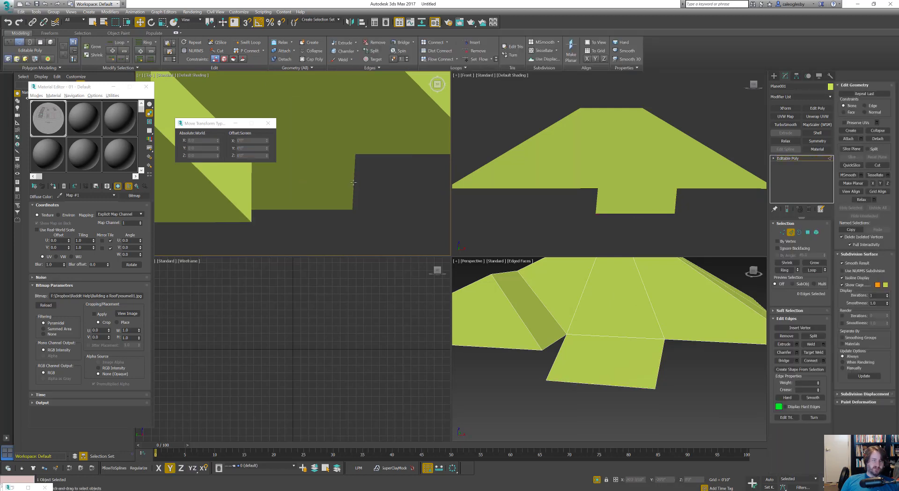
click(354, 182)
scroll(361, 186, up, 2)
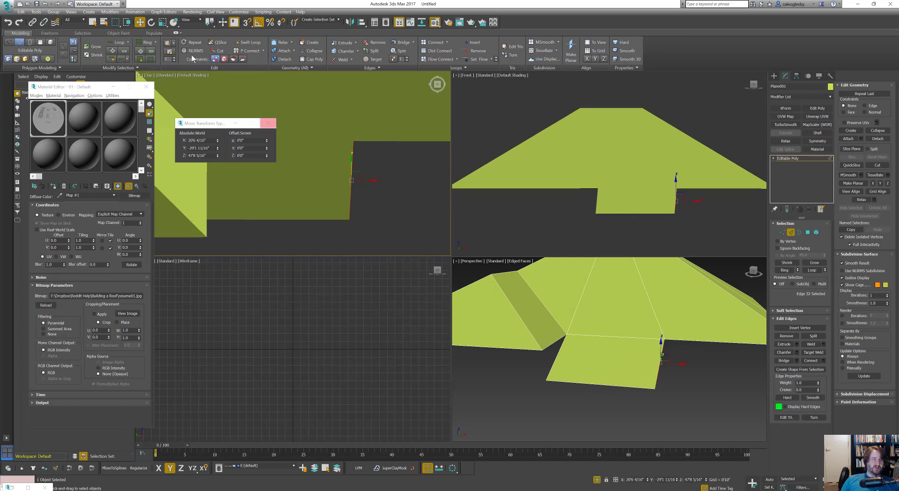
click(162, 22)
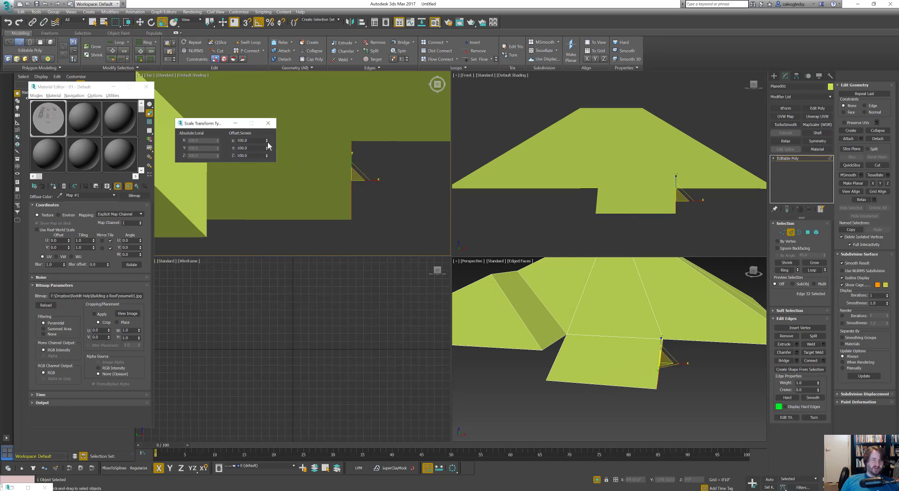
- Show the Top view as wireframe and move the porch's front left vertex along X into line with the wing's side
middle_drag(311, 184, 341, 207)
key(F3)
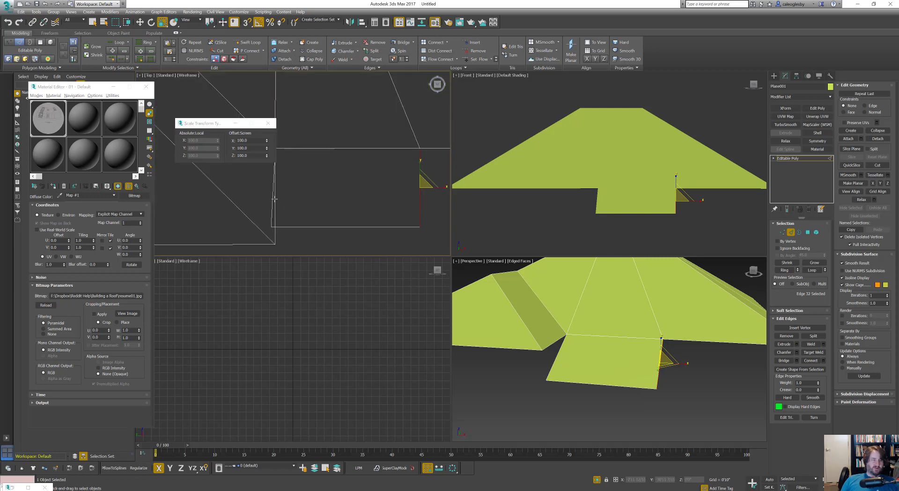
click(272, 199)
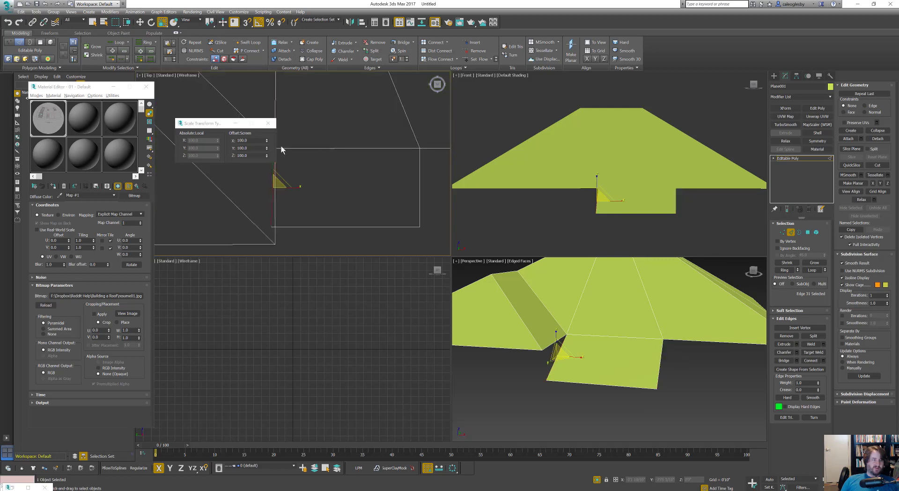
middle_drag(323, 159, 326, 210)
key(1)
click(313, 216)
key(w)
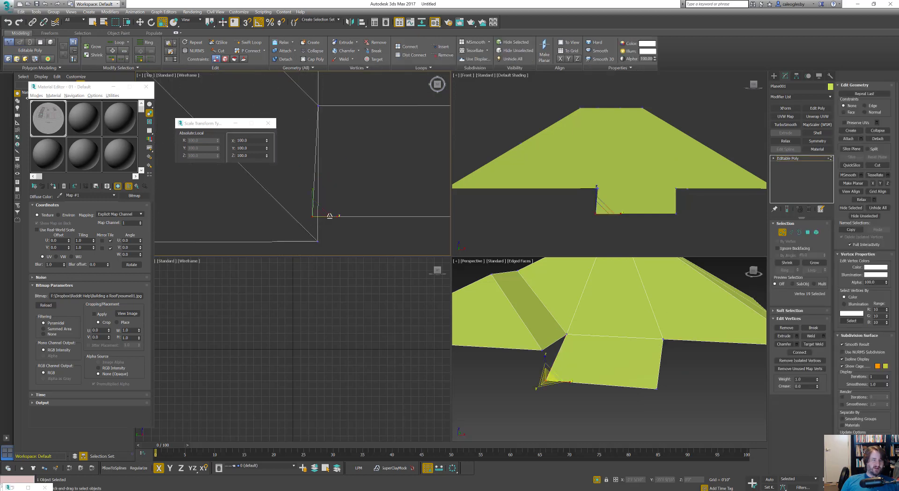
drag(331, 217, 336, 215)
scroll(355, 193, down, 5)
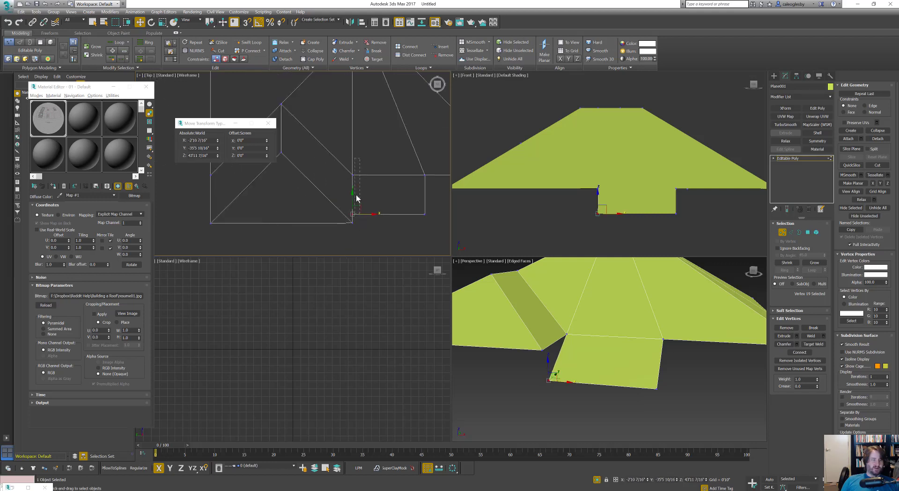
click(358, 174)
- Select the wing's two front eave corner vertices and flatten them along Y with Scale so the eave runs straight
scroll(366, 201, up, 5)
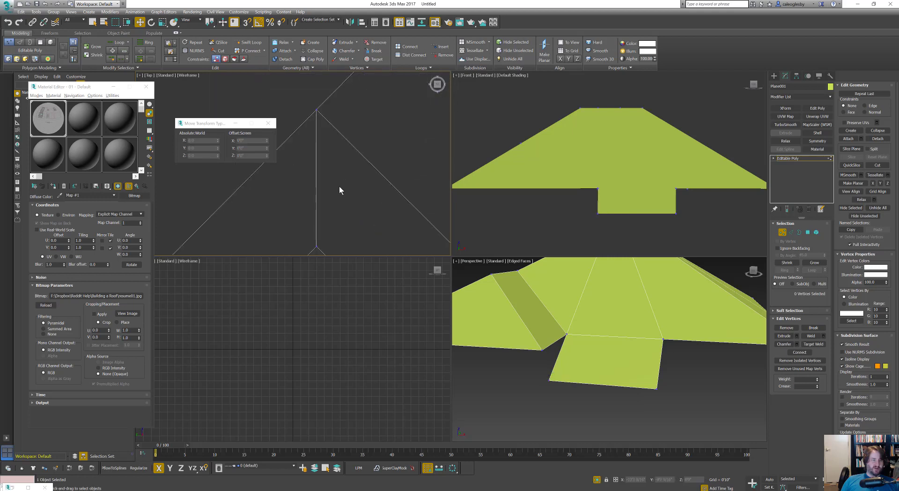
scroll(334, 195, down, 3)
scroll(311, 209, up, 4)
middle_drag(316, 208, 242, 170)
scroll(318, 203, up, 2)
scroll(248, 201, down, 2)
middle_drag(306, 200, 342, 219)
drag(434, 234, 435, 234)
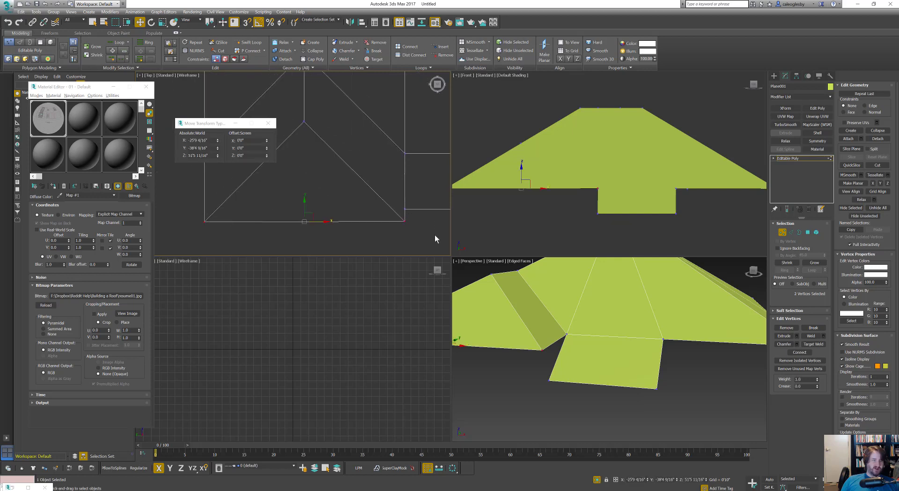
middle_drag(585, 307, 660, 308)
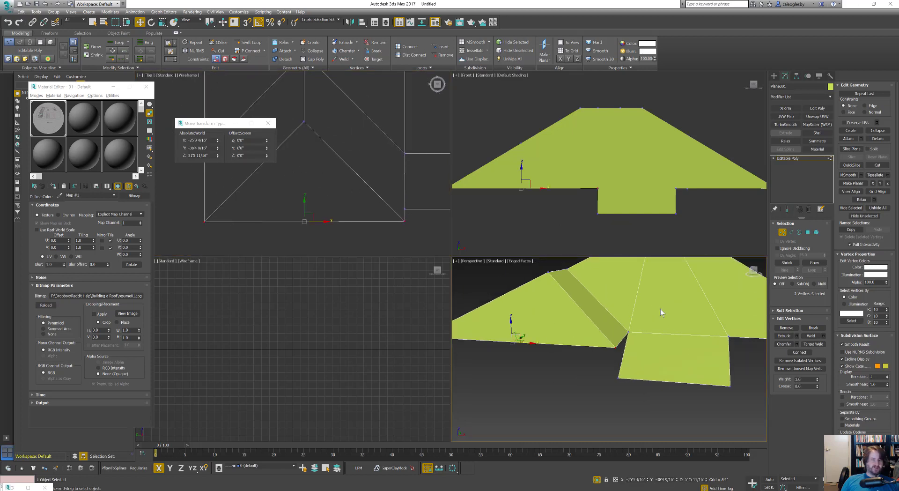
alt+middle_drag(576, 322, 545, 338)
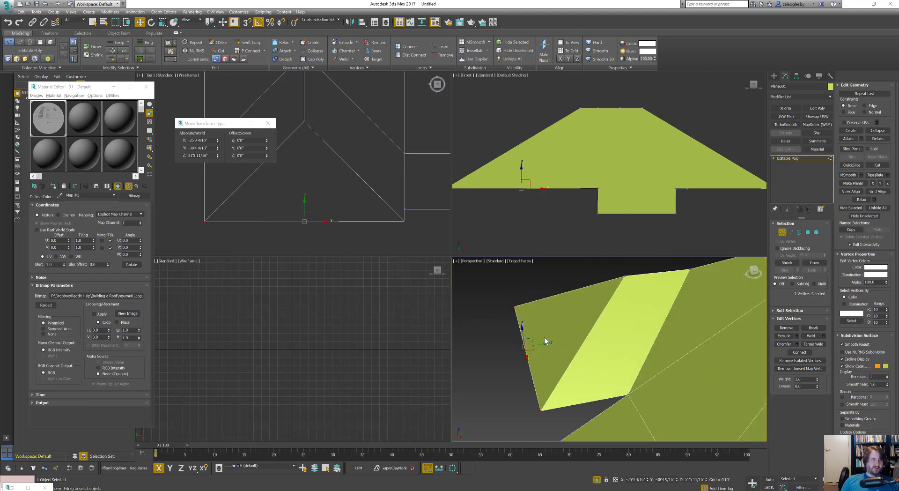
middle_click(270, 189)
key(r)
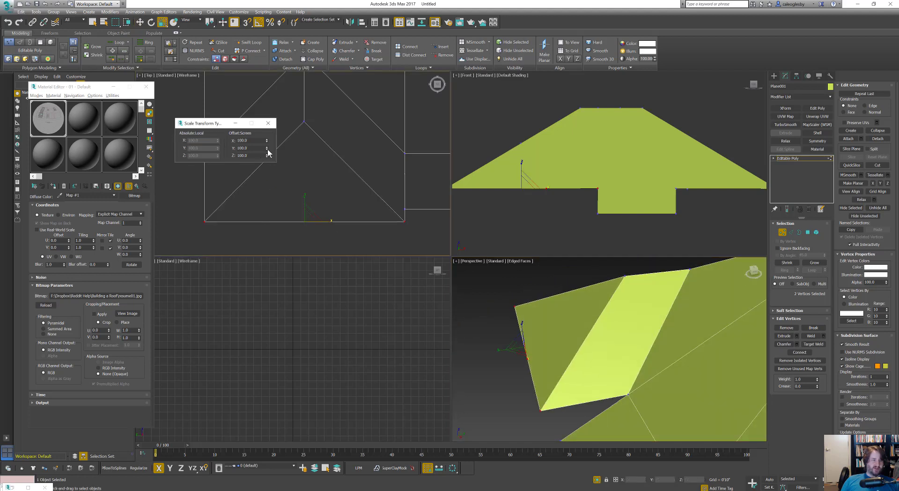
- Select the vertices in line with the wing's right side, from the eave to the ridge, and flatten them along X with Scale
scroll(375, 214, down, 5)
middle_drag(361, 242, 354, 221)
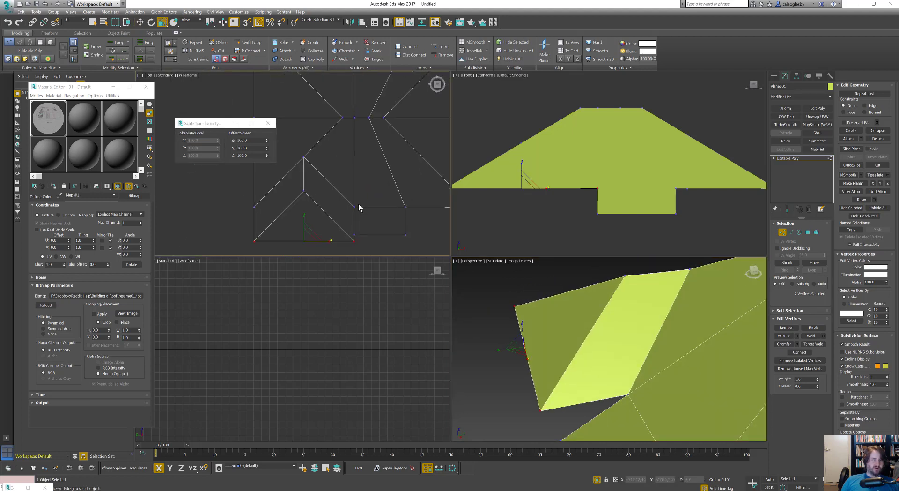
drag(360, 200, 347, 254)
scroll(357, 239, up, 7)
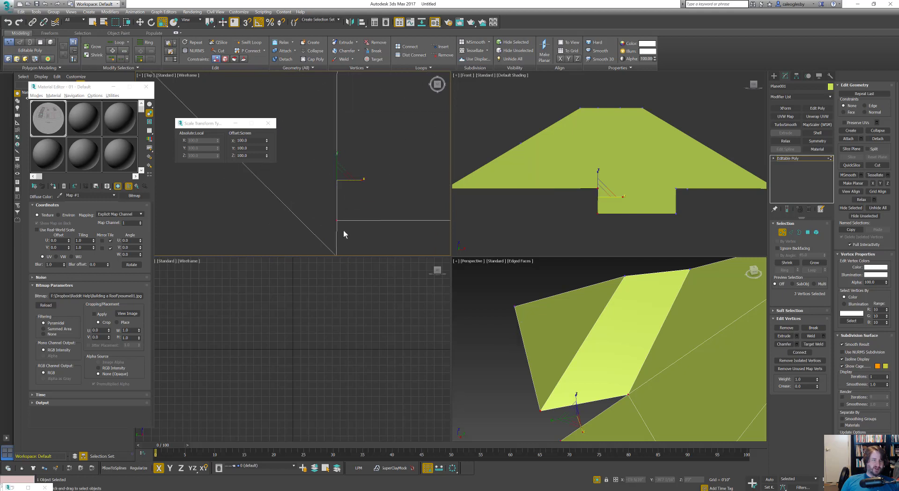
middle_drag(338, 208, 338, 190)
scroll(341, 196, down, 6)
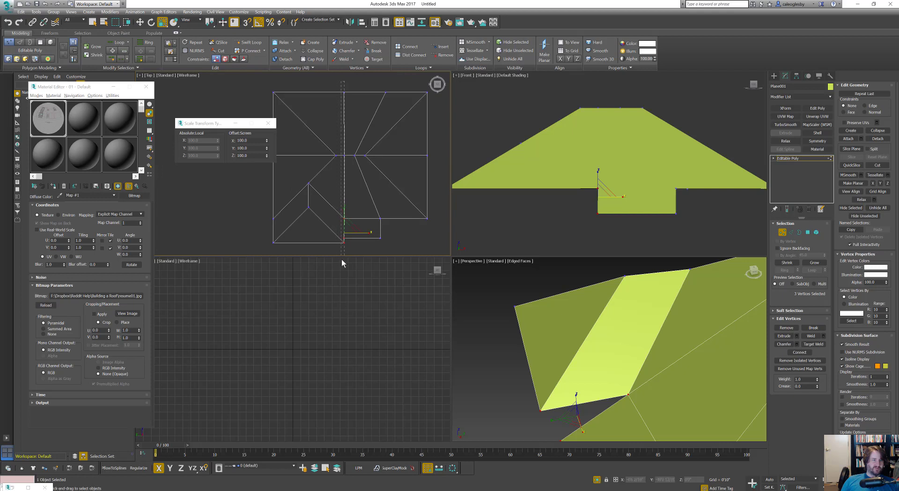
drag(341, 260, 349, 86)
scroll(350, 225, up, 8)
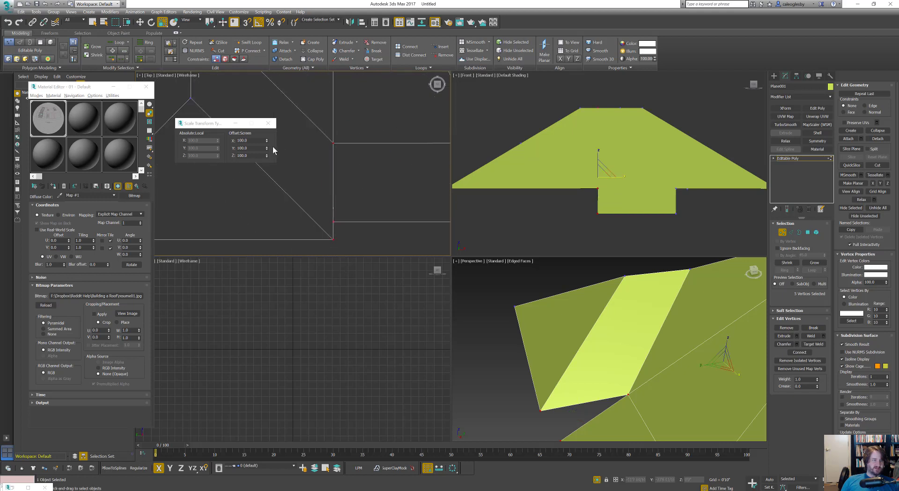
middle_drag(362, 177, 359, 222)
scroll(359, 222, down, 6)
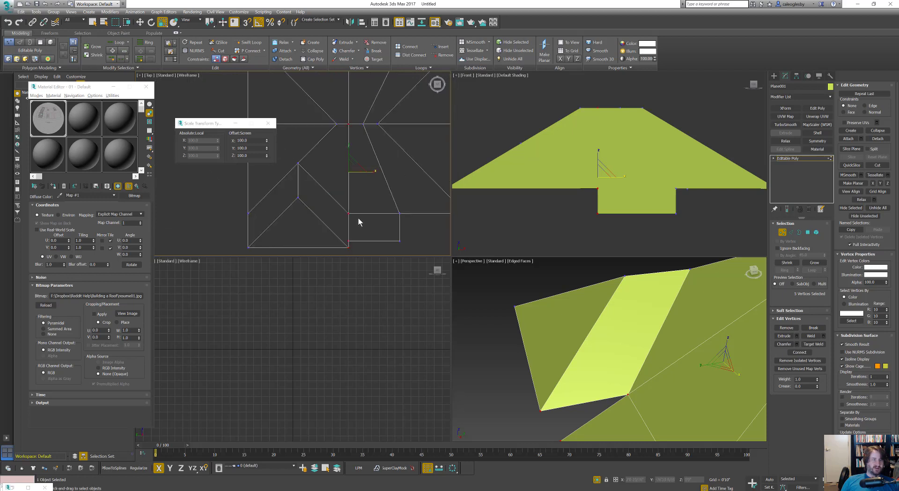
- Check the reference drawing, select the main front eave vertices on both sides, and flatten them along Y with Scale in Top view
middle_drag(335, 195, 307, 175)
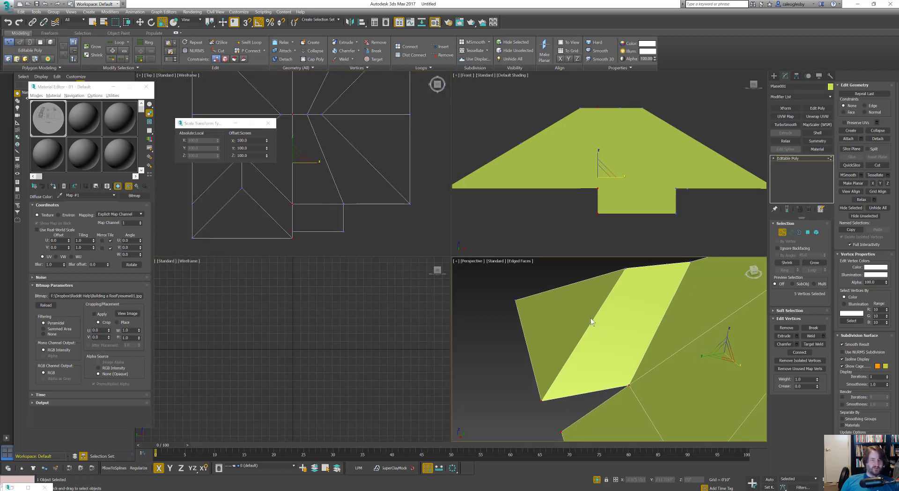
alt+middle_drag(590, 318, 496, 302)
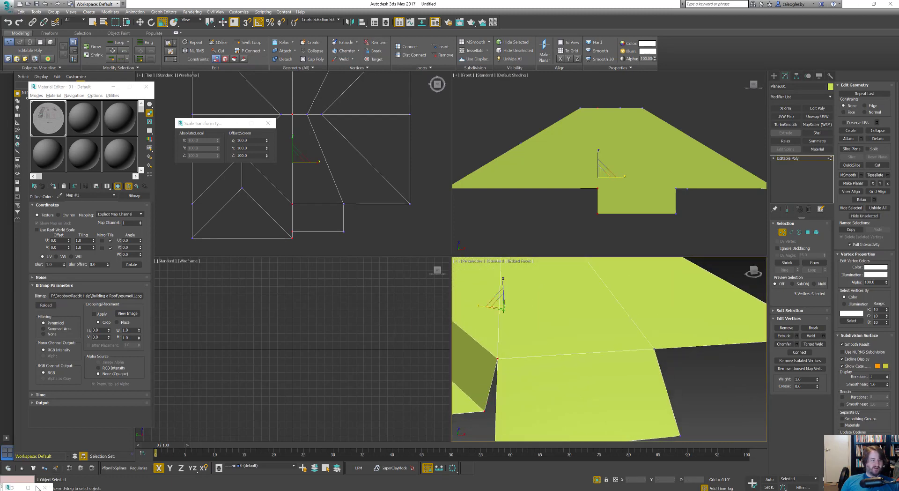
click(16, 488)
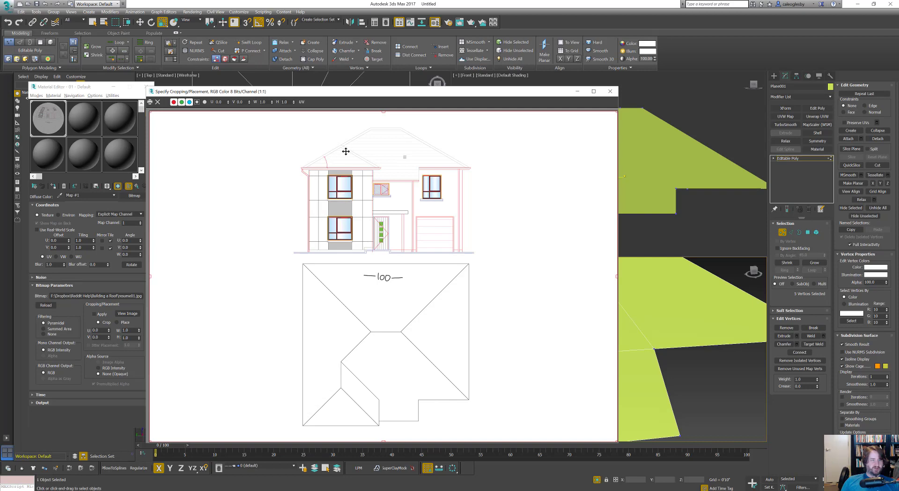
click(577, 92)
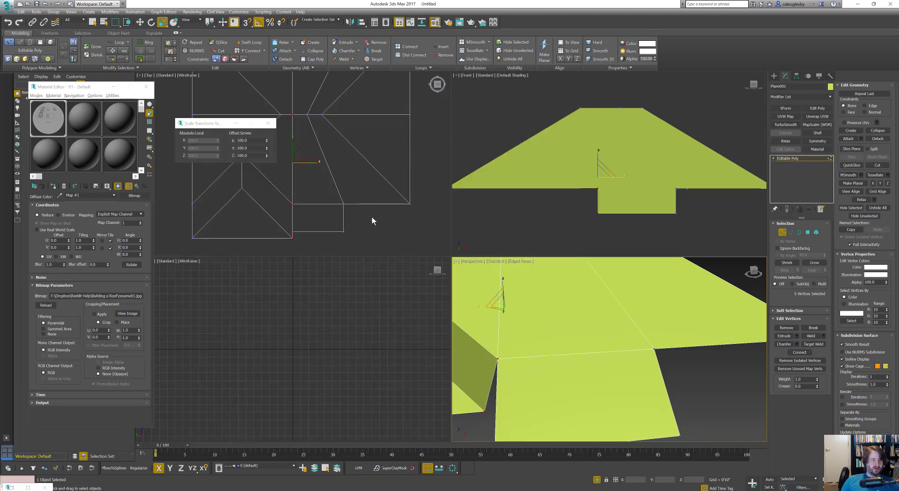
key(F12)
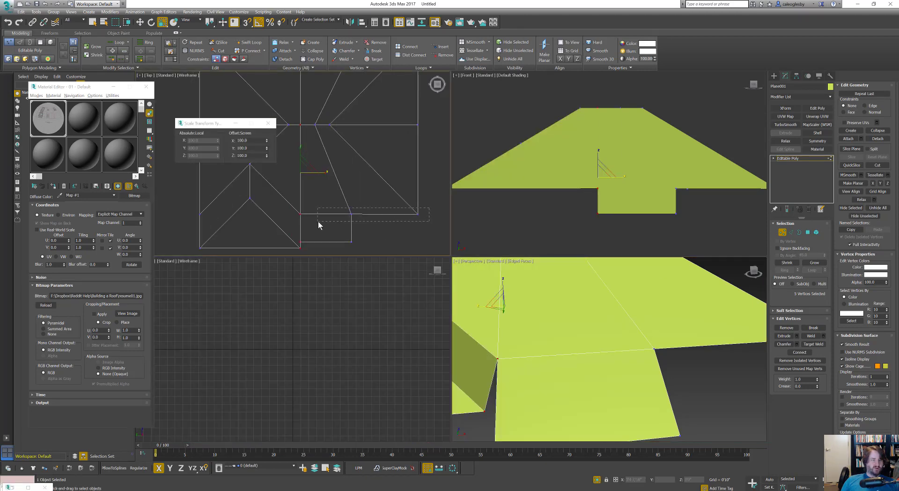
drag(318, 220, 297, 223)
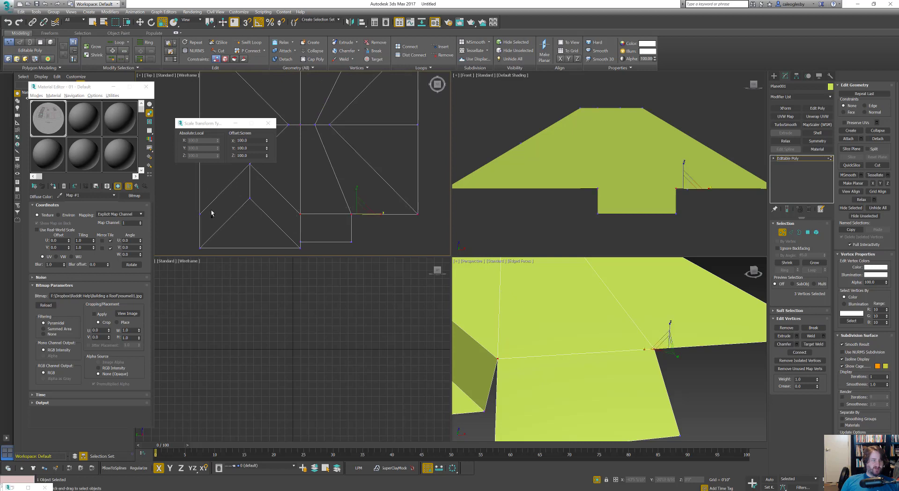
ctrl+drag(192, 219, 217, 223)
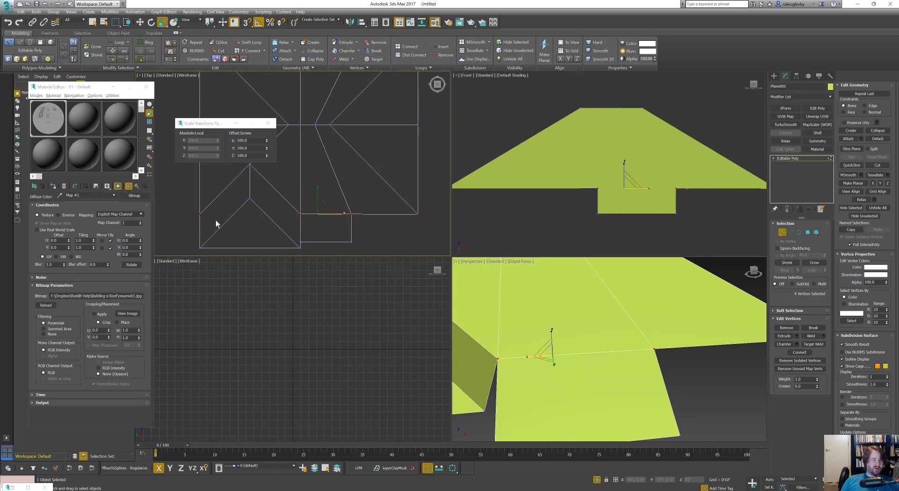
click(268, 152)
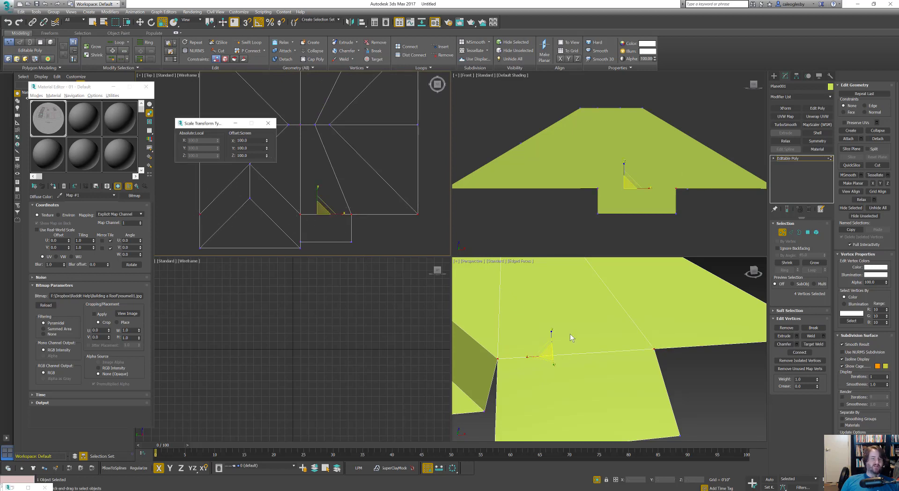
- Remove the extra edge running from the ridge end to the eave across the middle of the right hip slope
key(alt+w)
middle_drag(569, 315, 358, 288)
key(2)
click(330, 286)
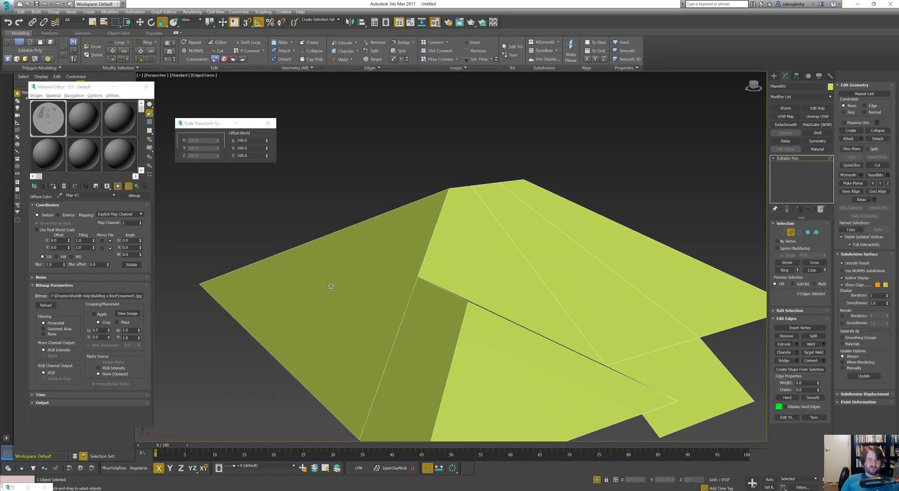
alt+middle_drag(343, 291, 609, 300)
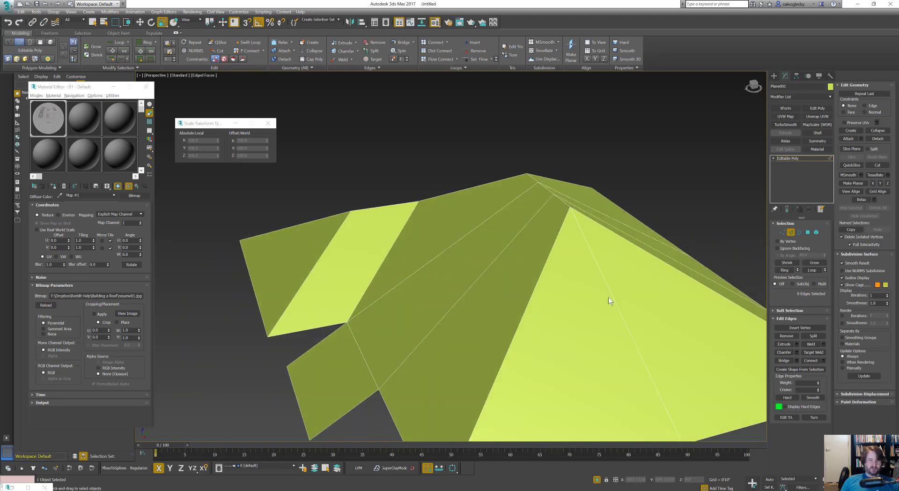
click(615, 299)
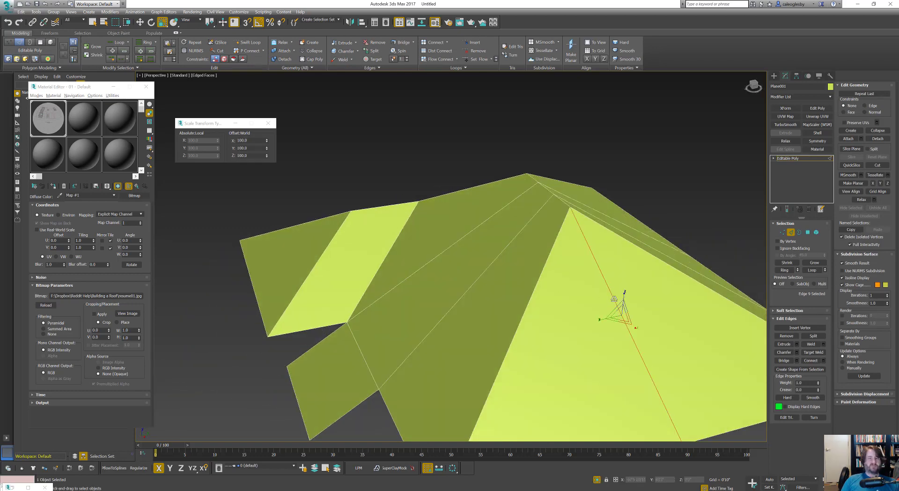
key(BackSpace)
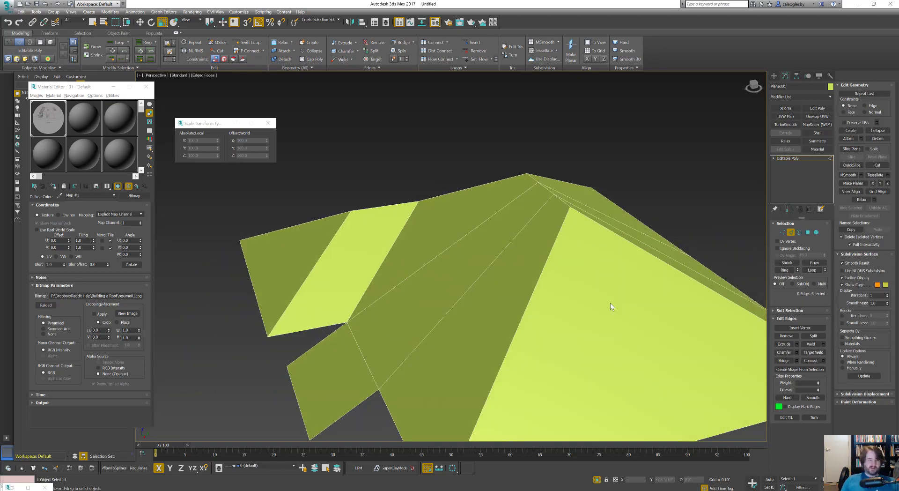
mouse_move(610, 303)
alt+middle_down()
mouse_move(604, 313)
mouse_move(628, 302)
mouse_move(607, 309)
alt+middle_up()
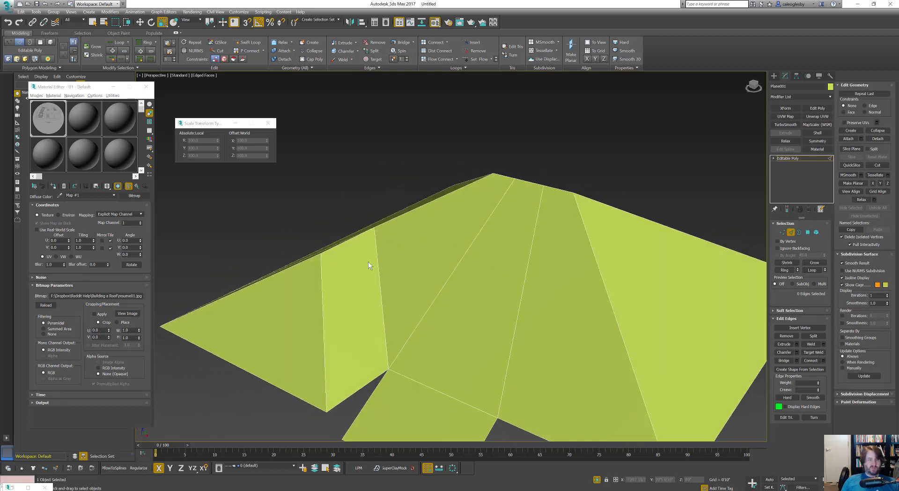
- Leave edge editing, add a Shell modifier to the roof, and set its outer amount to about 5 inches
alt+middle_drag(368, 263, 455, 338)
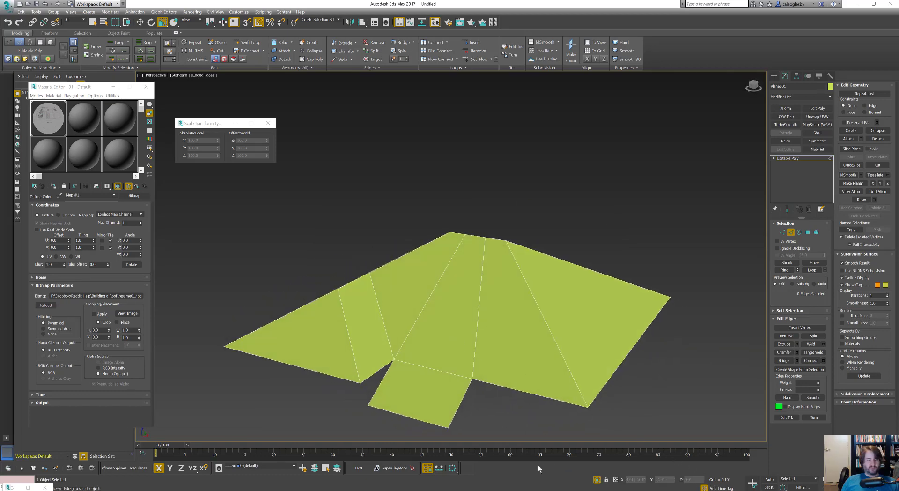
alt+middle_drag(490, 372, 518, 373)
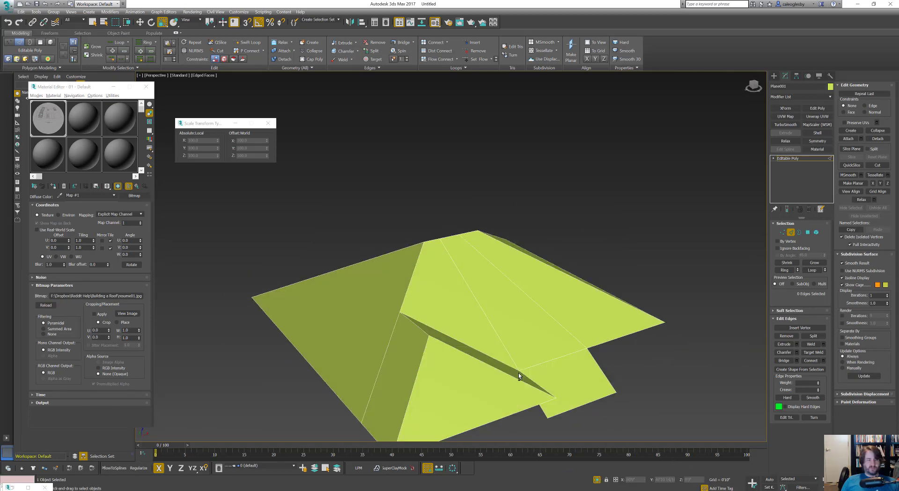
click(790, 232)
click(818, 133)
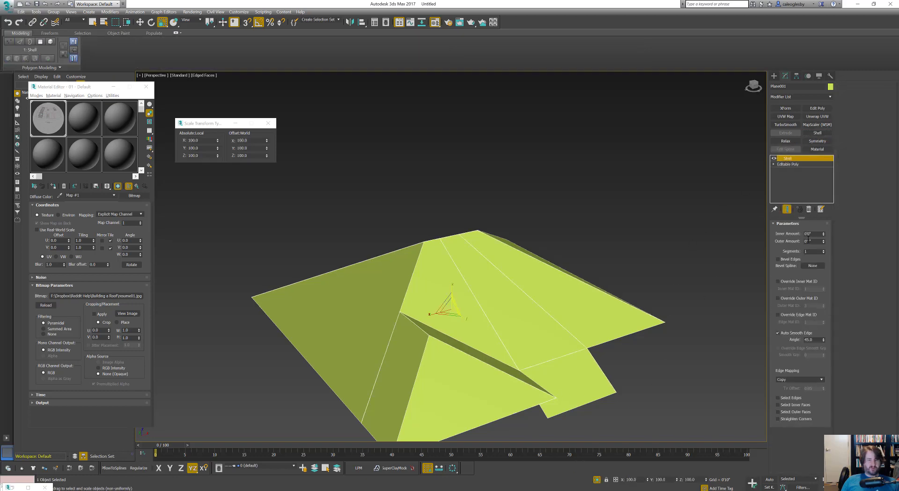
drag(824, 242, 810, 149)
alt+middle_drag(541, 292, 536, 279)
scroll(433, 304, up, 5)
alt+middle_drag(435, 292, 401, 285)
scroll(436, 327, down, 5)
- End the isolation, enlarge the Perspective view, and isolate the roof together with the vertical and ground reference planes
key(alt+w)
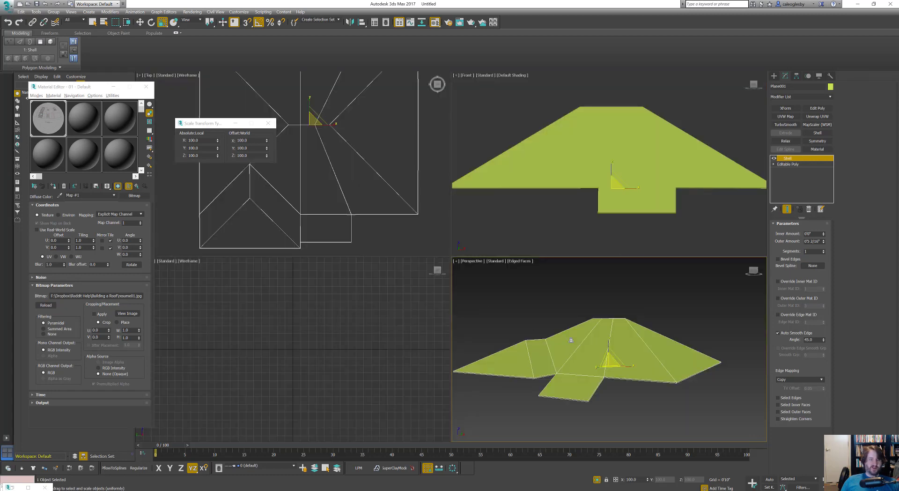
click(599, 482)
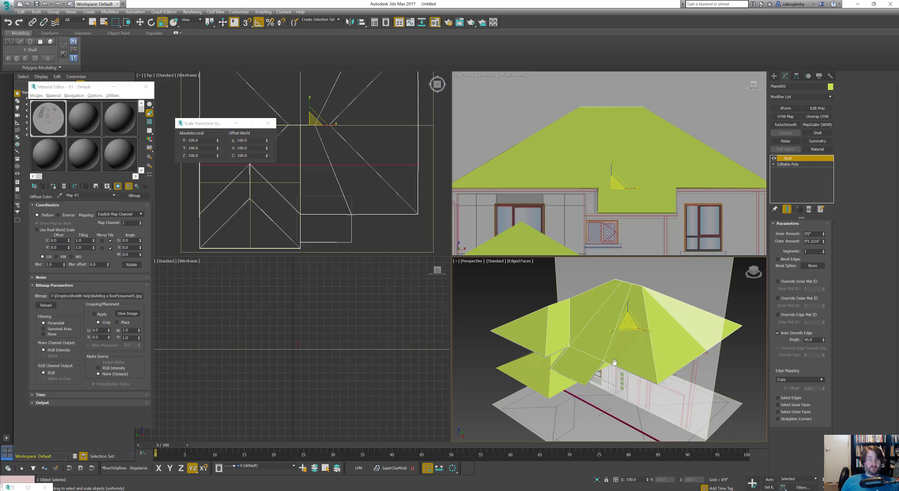
middle_drag(615, 362, 611, 358)
key(alt+w)
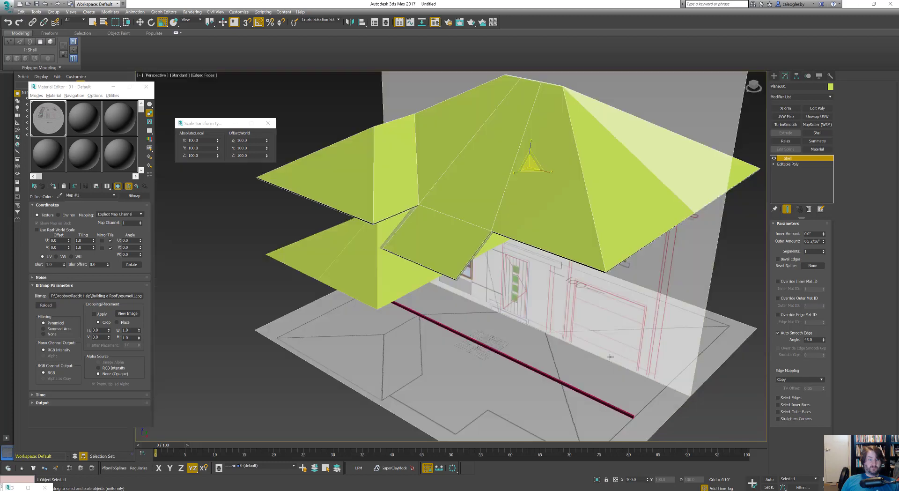
ctrl+click(587, 314)
ctrl+click(496, 395)
key(alt+q)
alt+middle_drag(537, 336, 590, 335)
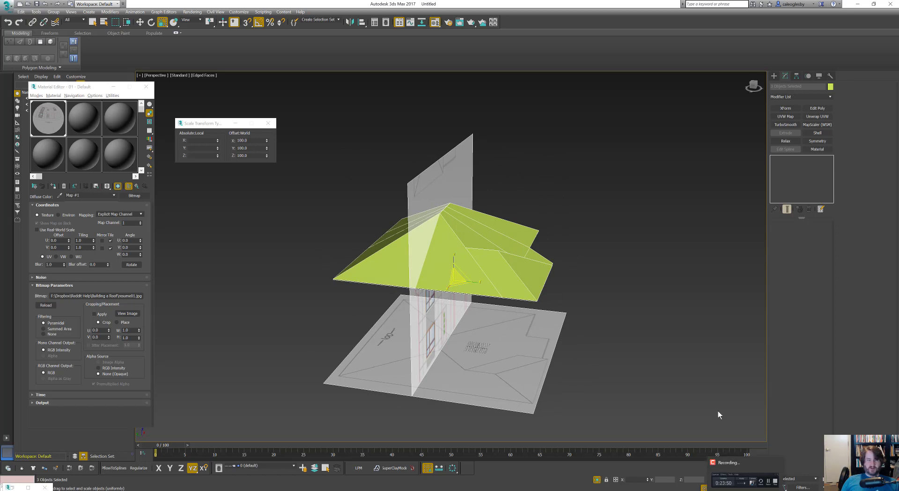
- Select the roof alone, reset the Shell's outer amount to 0, and set its inner amount to about 5 inches
alt+middle_drag(525, 262, 461, 265)
scroll(462, 265, up, 3)
scroll(461, 266, up, 2)
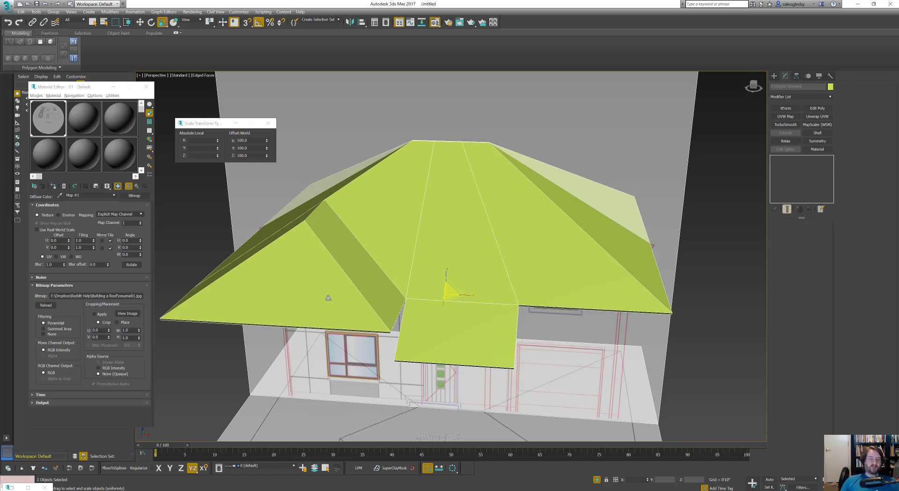
alt+middle_drag(431, 321, 581, 228)
click(580, 228)
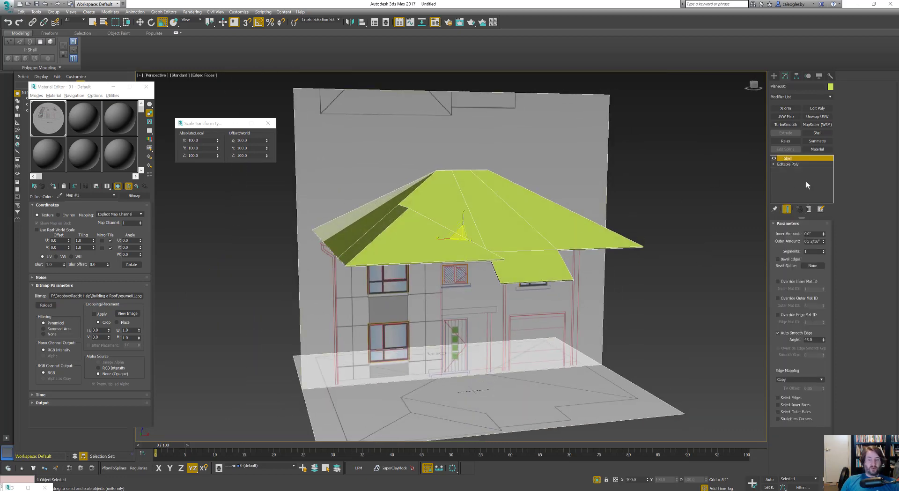
right_click(823, 241)
drag(824, 233, 818, 125)
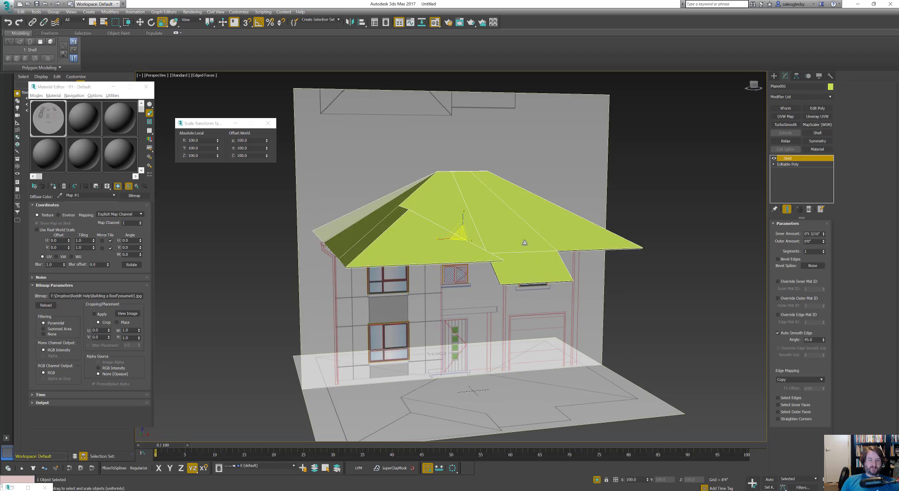
mouse_move(525, 243)
alt+middle_down()
mouse_move(542, 238)
mouse_move(530, 243)
alt+middle_up()
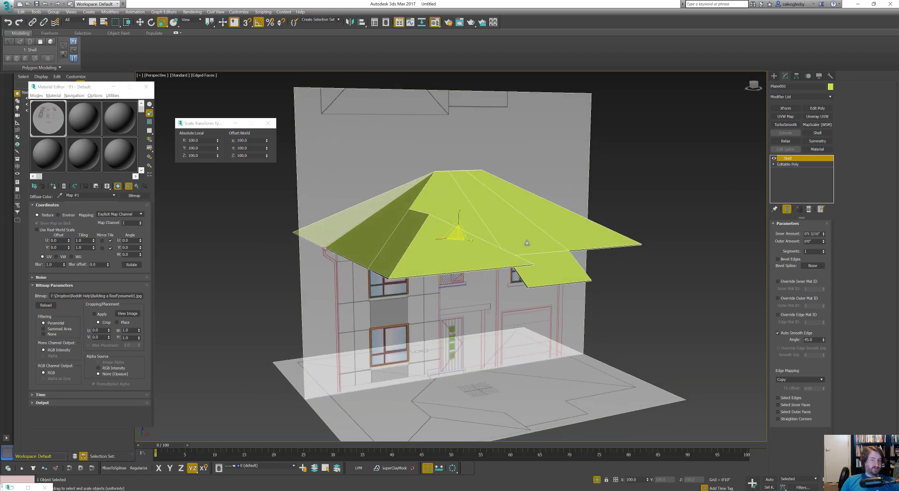